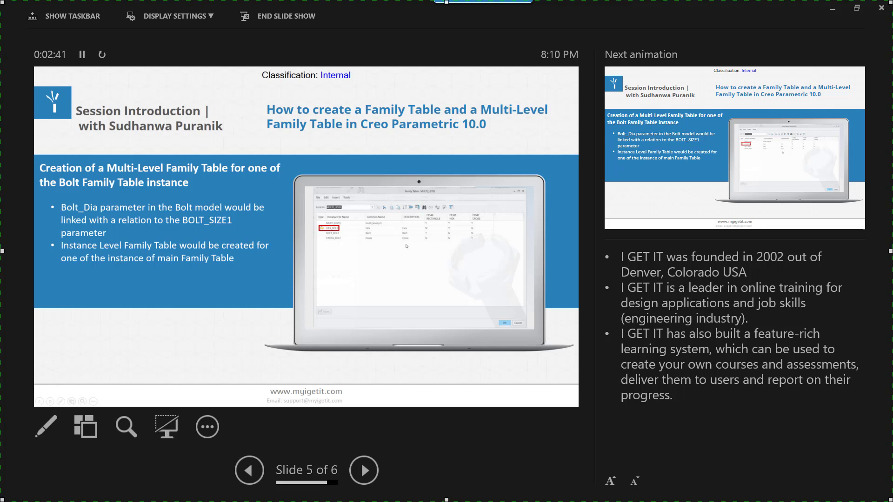
Advance through the remaining introduction slides to the end and exit the slide show.
key(Right)
key(Right)
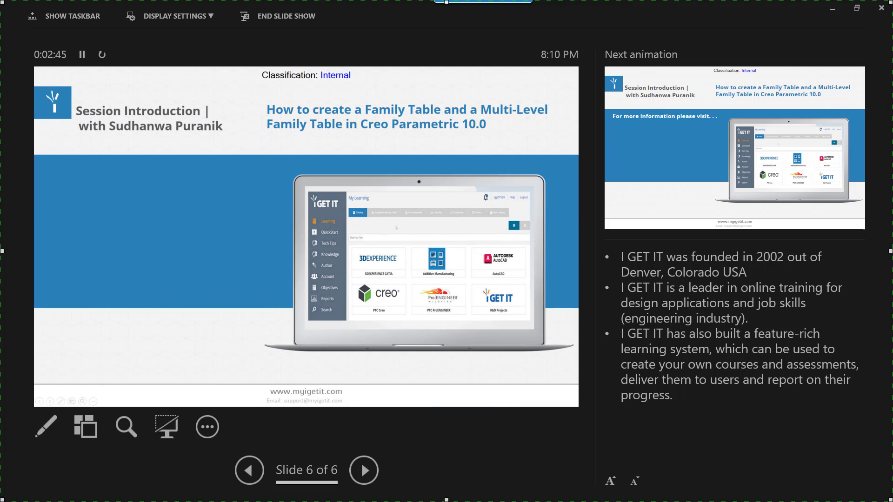
key(Right)
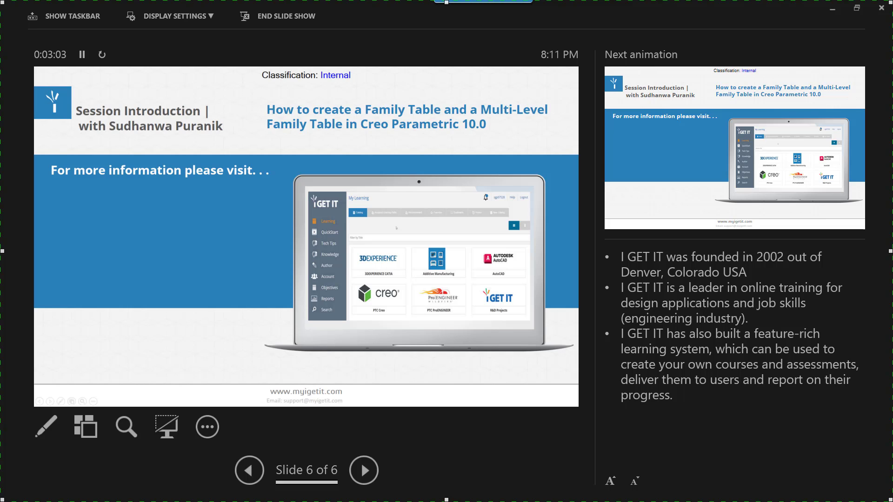
key(Right)
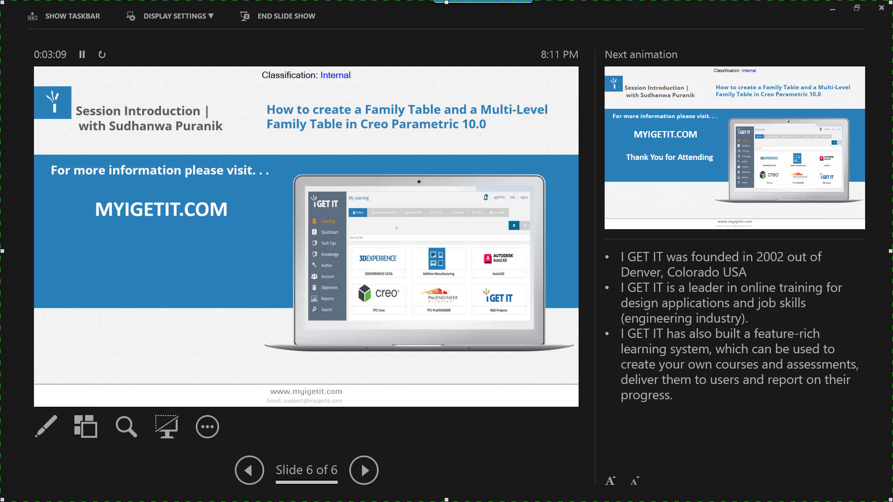
key(Right)
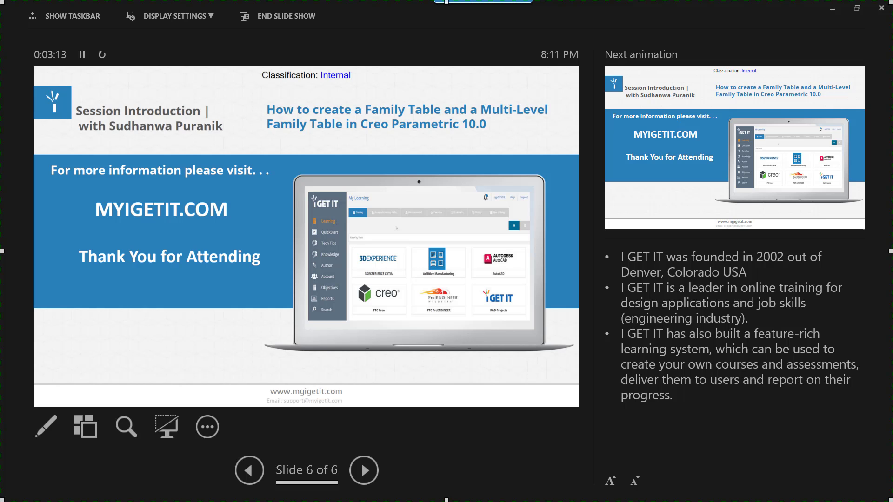
key(Right)
key(Right)
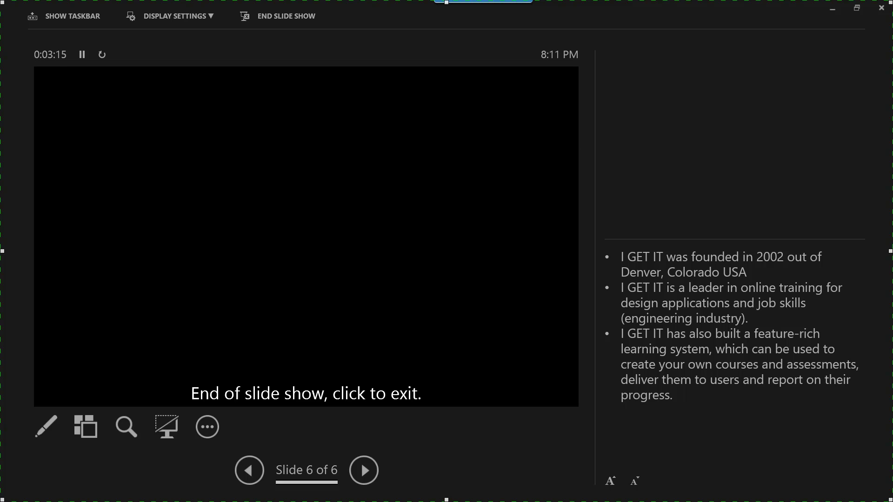
key(Right)
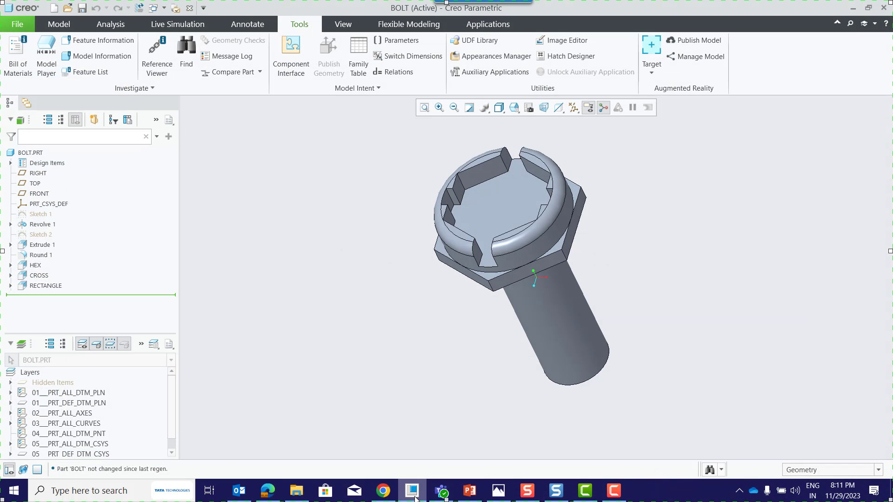
Switch to Creo Parametric and examine the dimensions of Revolve 1 as both numeric values and symbolic names.
click(413, 491)
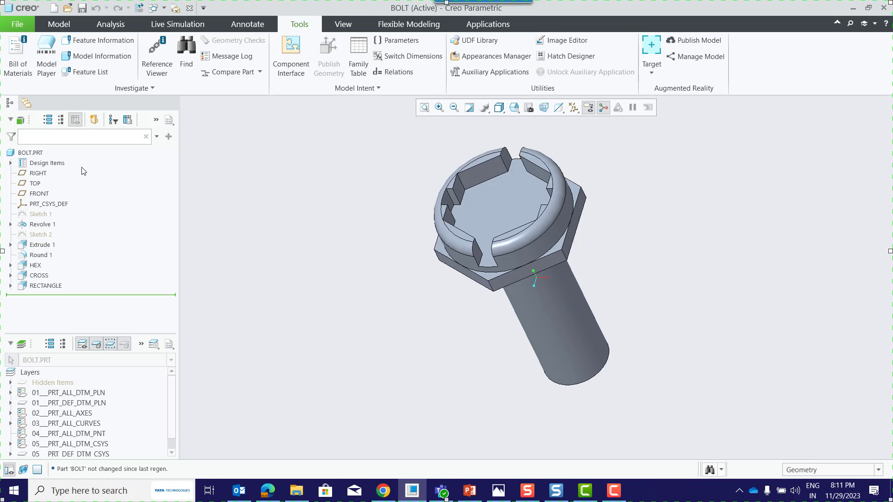
click(52, 225)
click(60, 158)
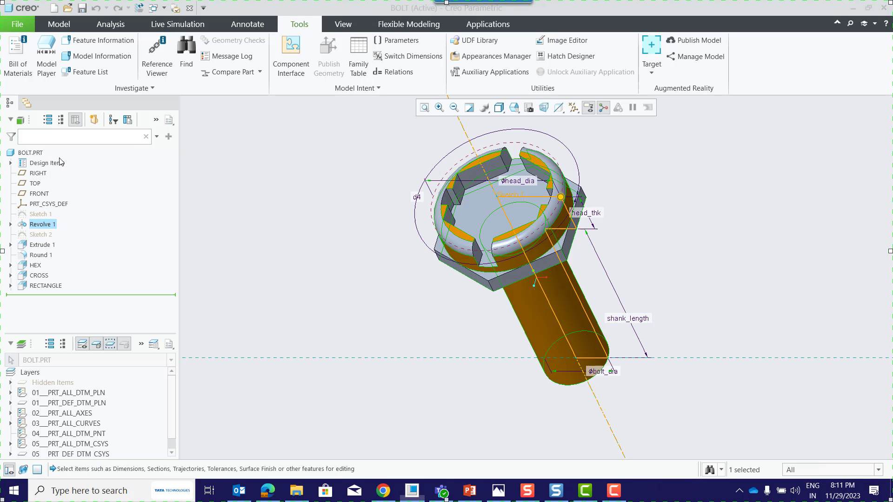
click(410, 56)
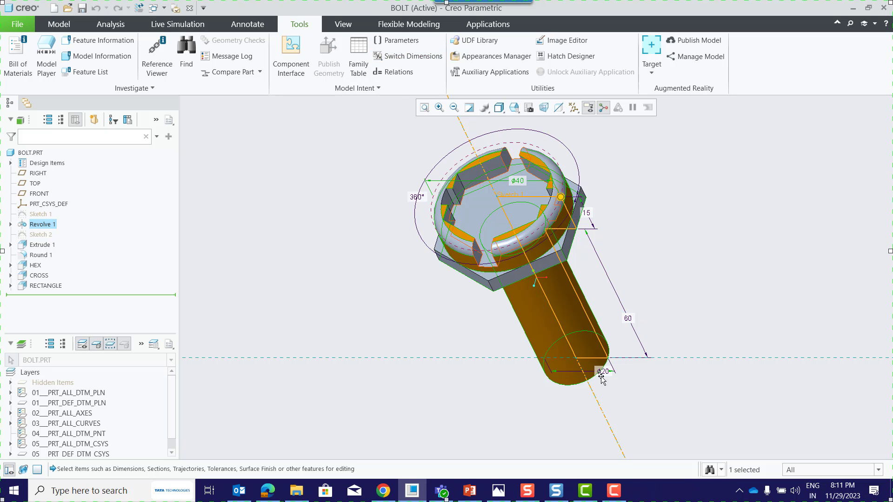
click(407, 56)
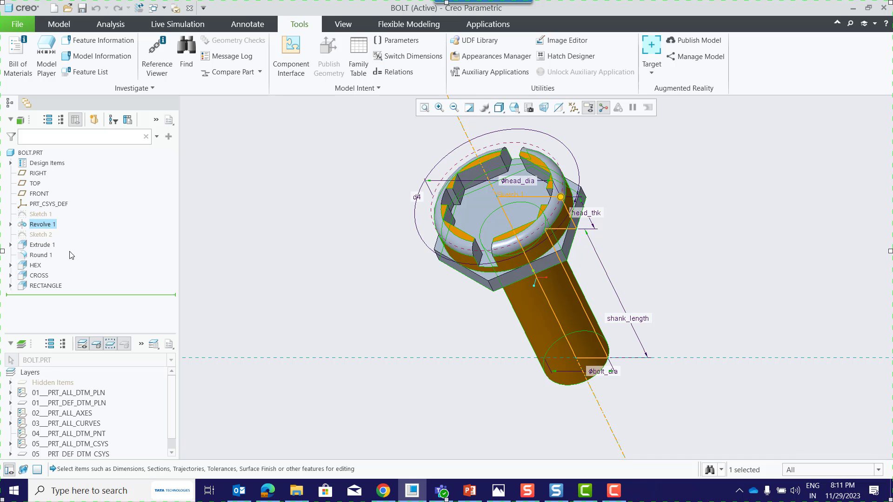
Review the dimension names of Extrude 1, Round 1, HEX, CROSS and RECTANGLE, and the relations defined in the bolt part.
click(48, 247)
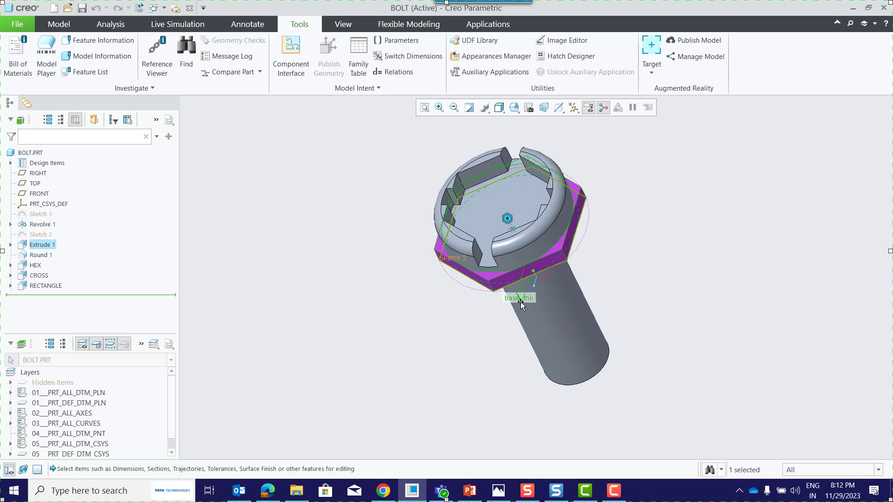
click(43, 256)
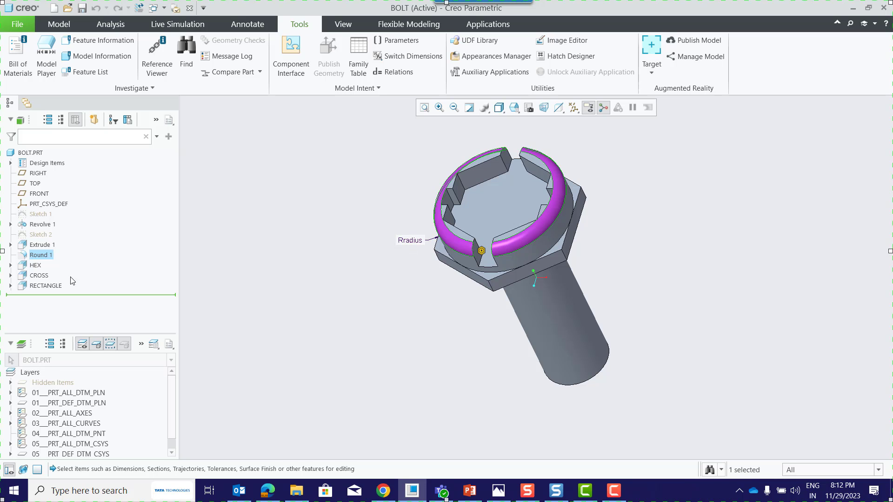
click(36, 265)
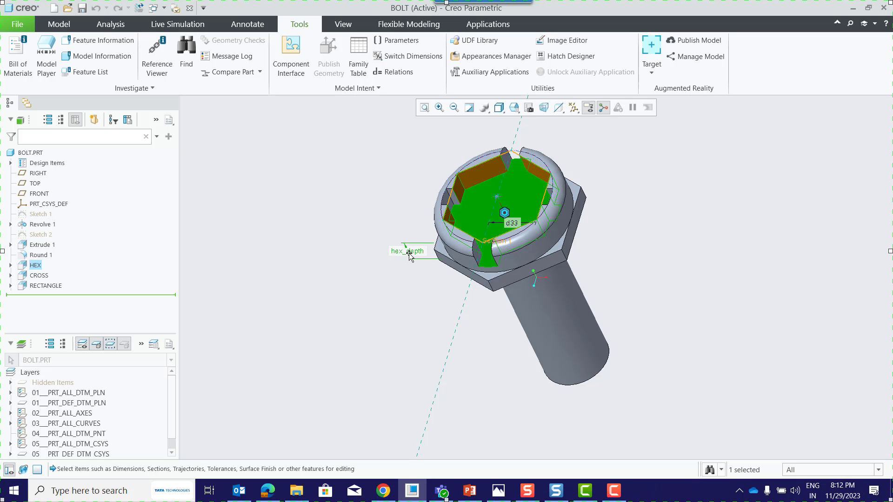
click(45, 275)
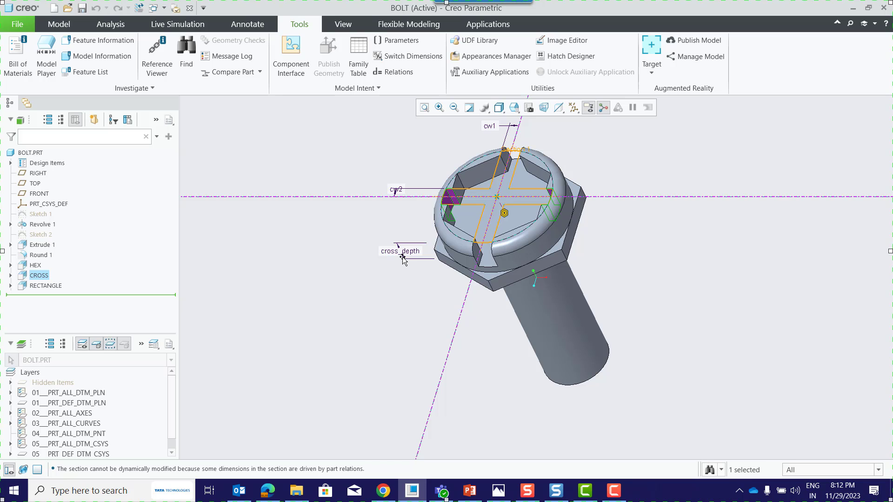
click(46, 285)
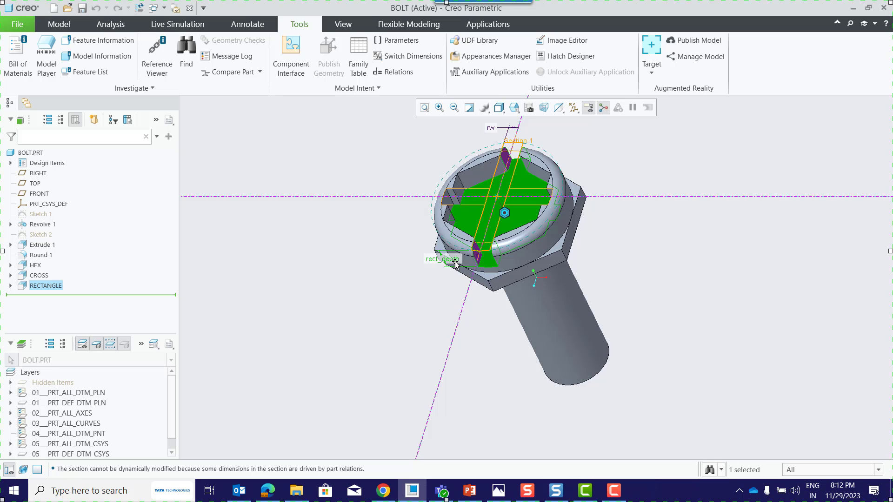
click(368, 265)
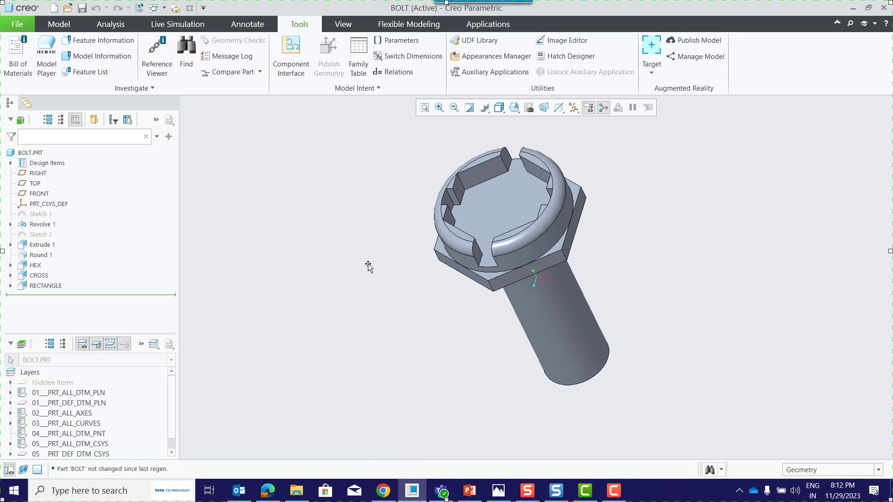
click(399, 72)
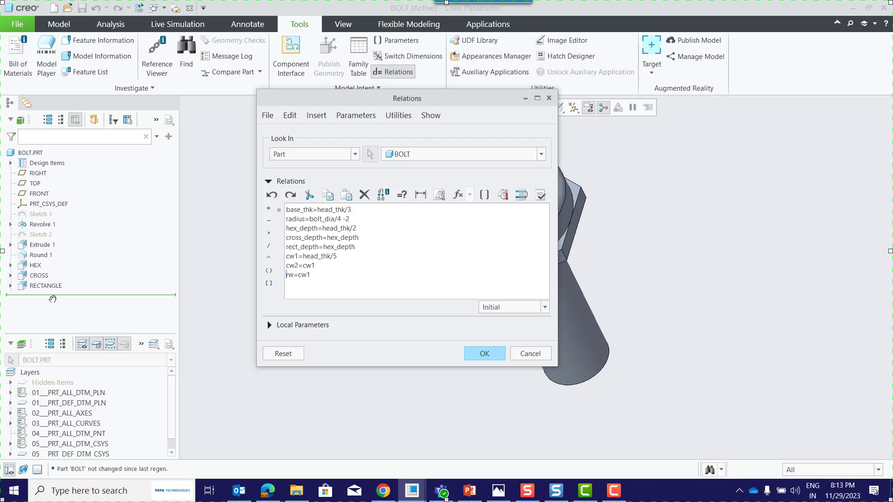
click(475, 358)
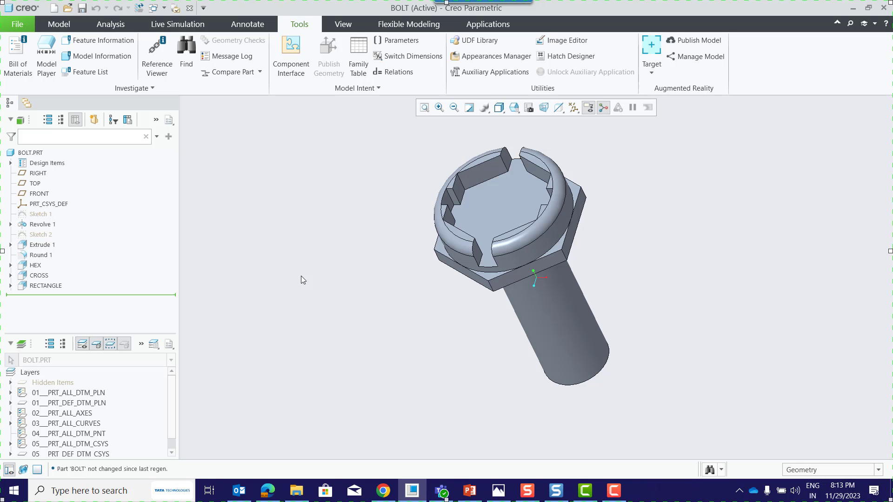
Start the bolt's family table and add the Revolve 1 dimensions BOLT_DIA, HEAD_DIA, HEAD_THK and SHANK_LENGTH as table items.
click(359, 69)
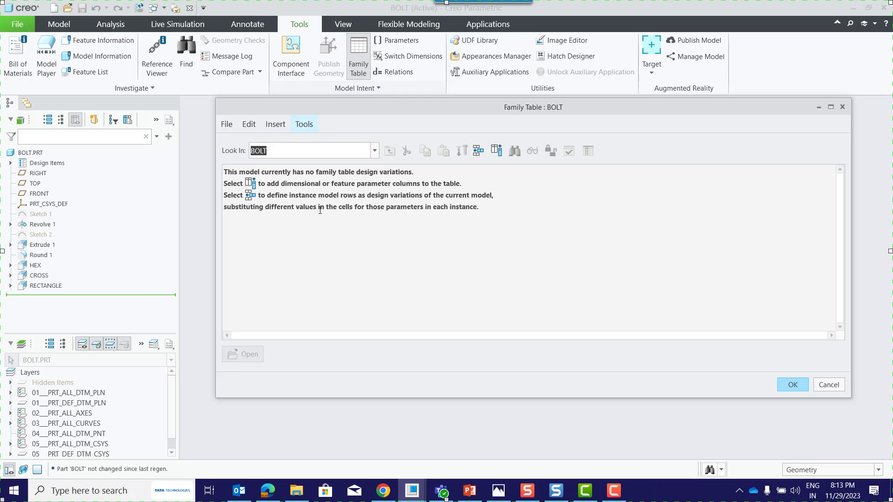
click(497, 151)
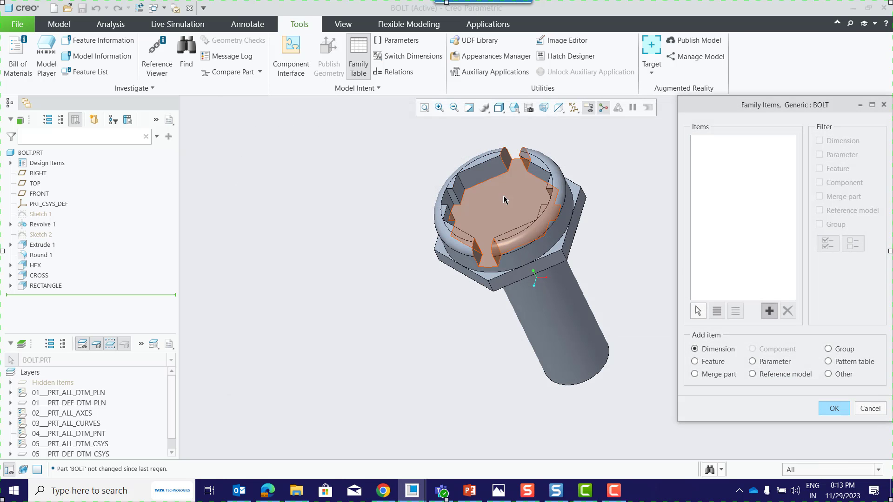
drag(763, 115, 274, 104)
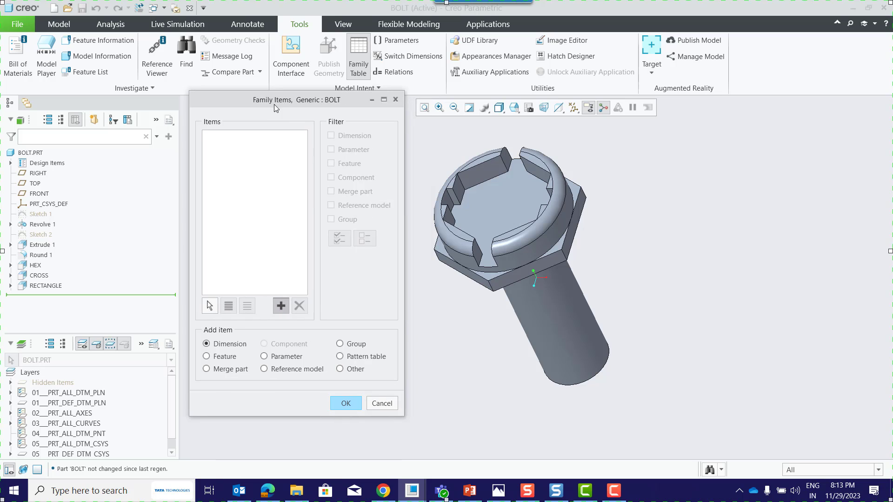
click(45, 227)
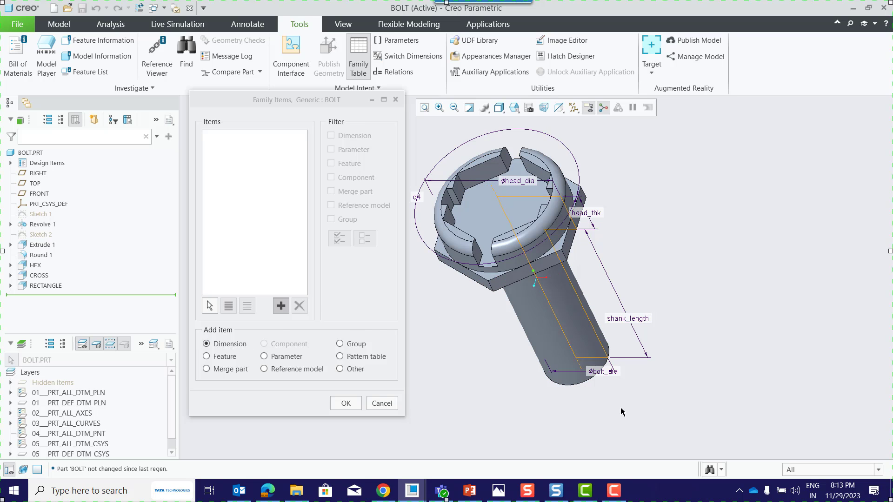
click(604, 374)
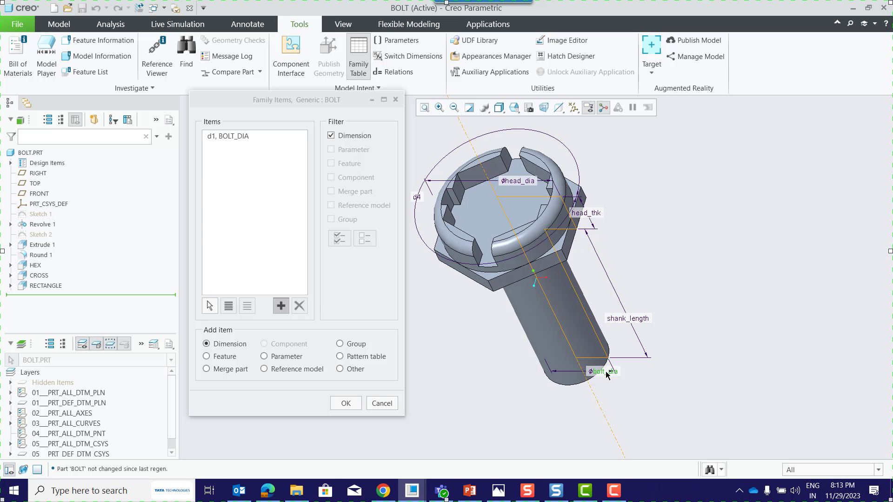
click(527, 186)
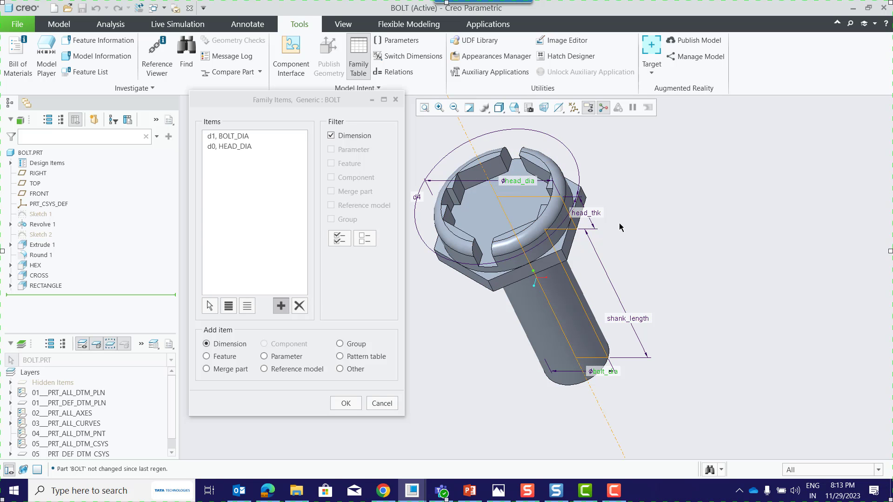
click(600, 215)
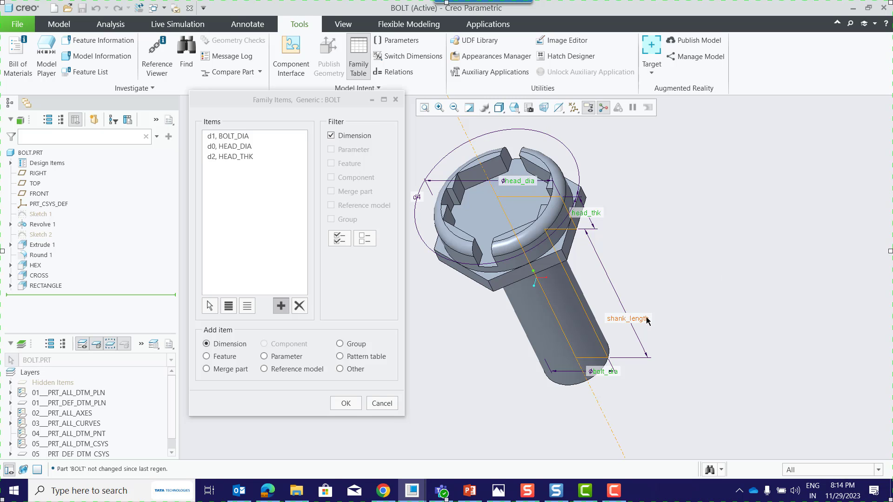
click(655, 319)
Add the features HEX, CROSS and RECTANGLE as family table items and accept the item selection.
click(206, 357)
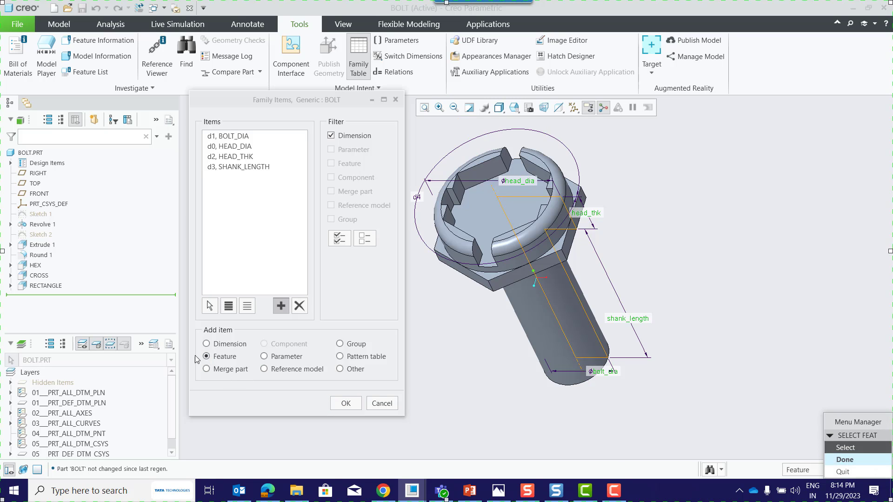
drag(858, 422, 692, 315)
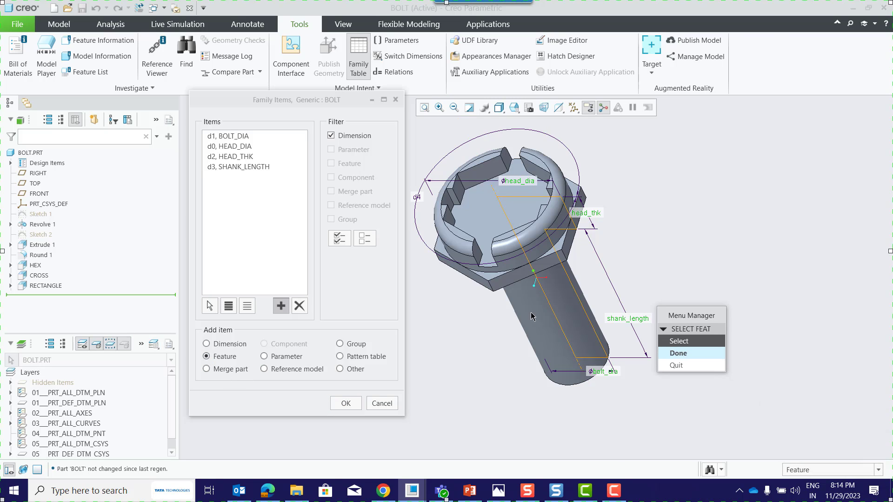
click(36, 266)
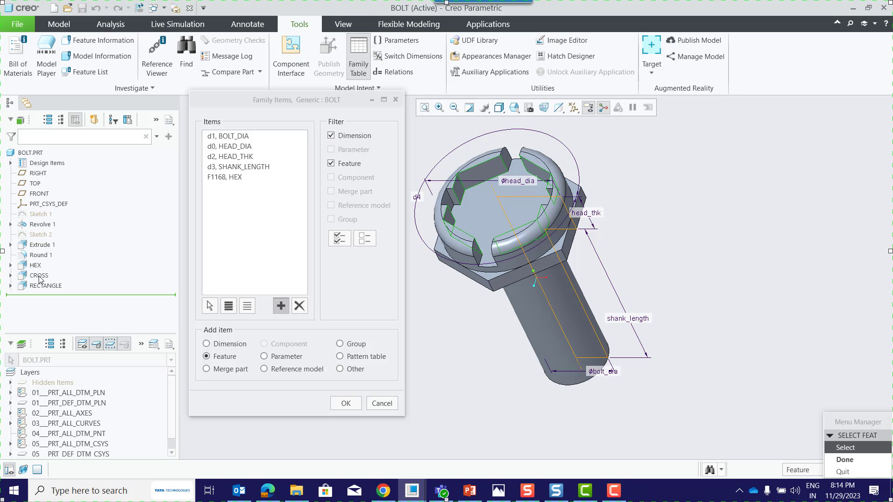
click(39, 275)
click(46, 285)
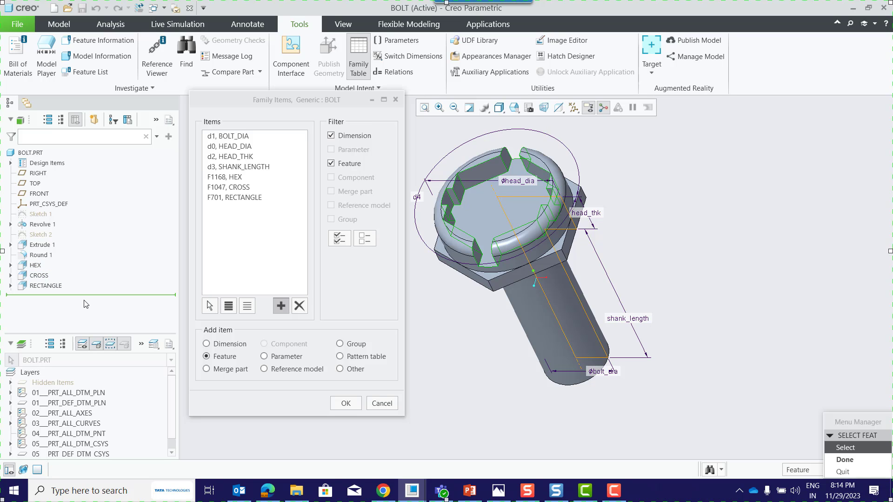
drag(847, 420, 763, 257)
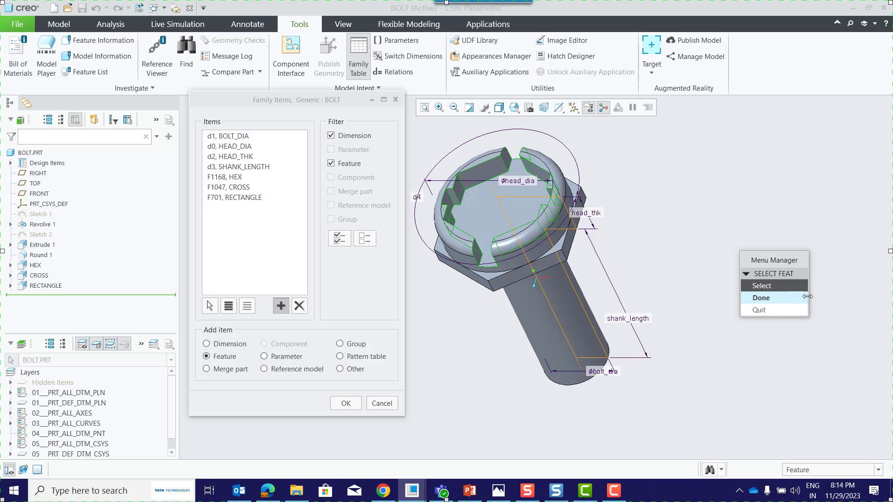
click(762, 298)
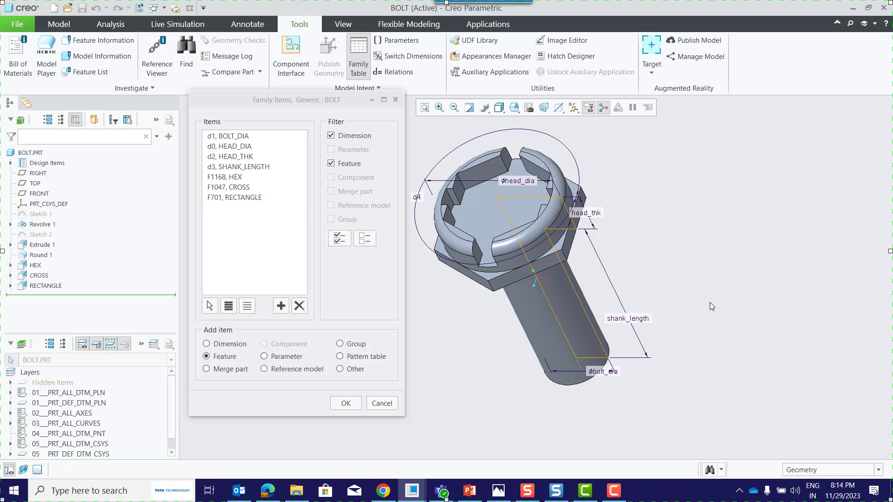
click(352, 404)
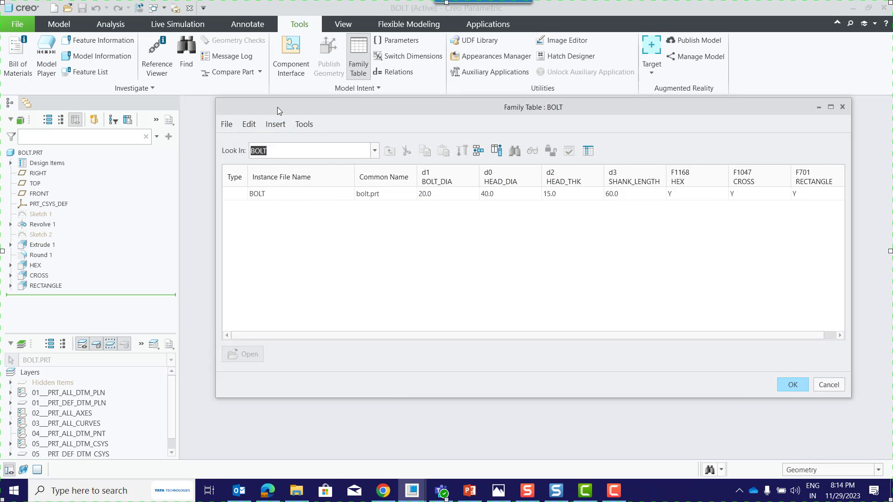
Widen the family table window to fit all columns and insert a new instance row below the generic BOLT.
drag(277, 107, 249, 106)
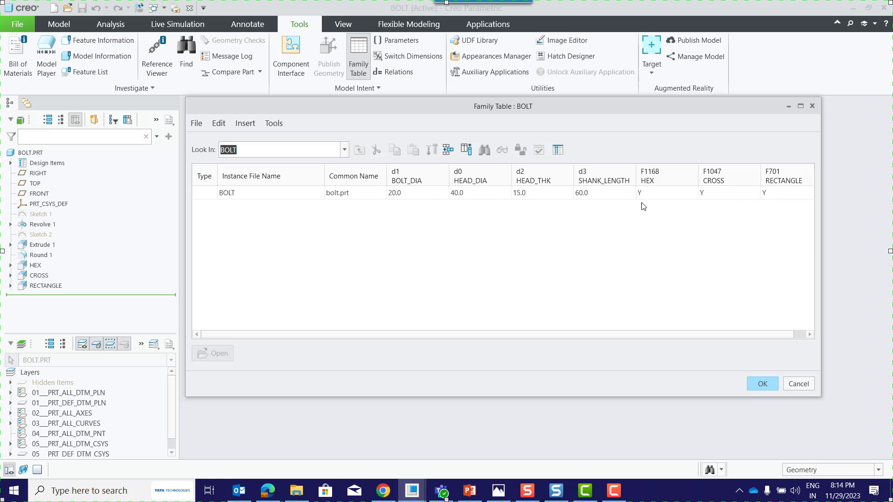
drag(821, 187, 837, 187)
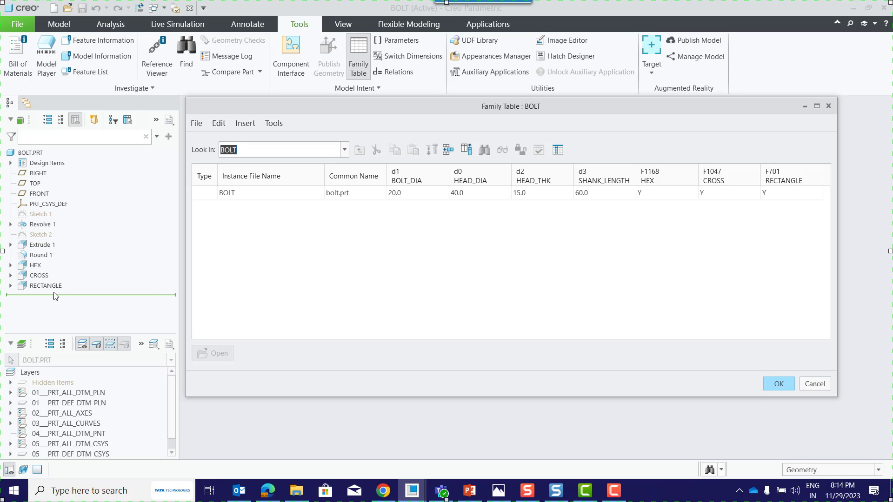
click(447, 149)
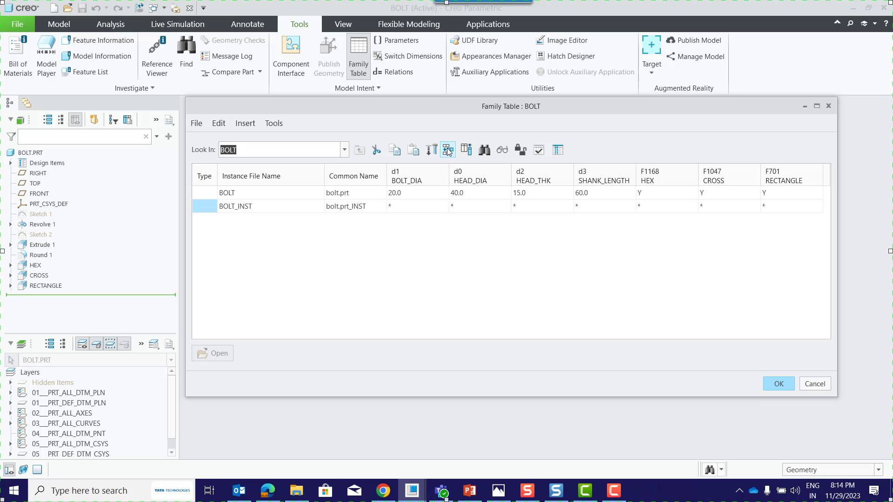
Insert two more instance rows in the family table and rename the first instance BOLT_HEX_CUT_HEAD.
click(448, 150)
click(448, 150)
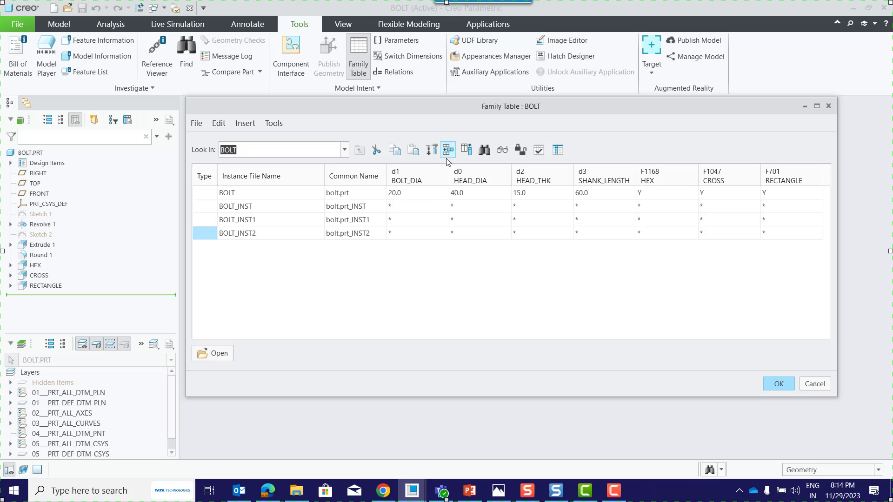
click(262, 209)
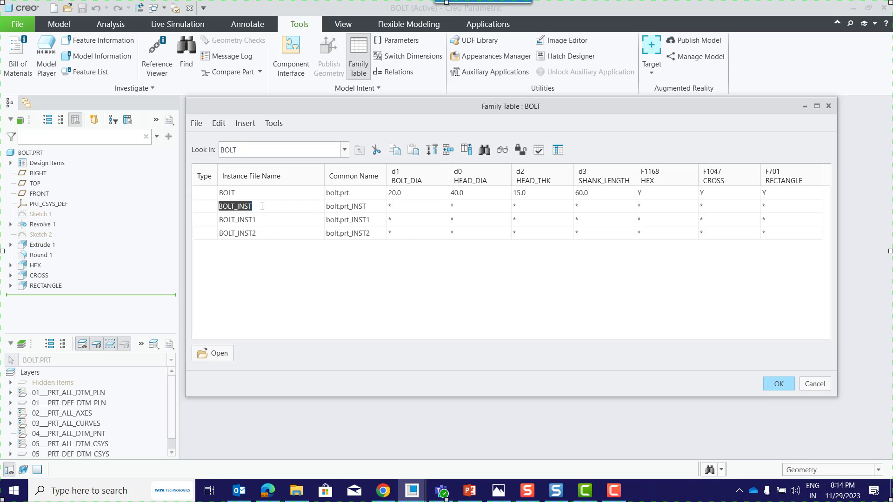
click(261, 208)
key(BackSpace)
text(gh)
key(BackSpace)
key(BackSpace)
text(hea)
click(302, 259)
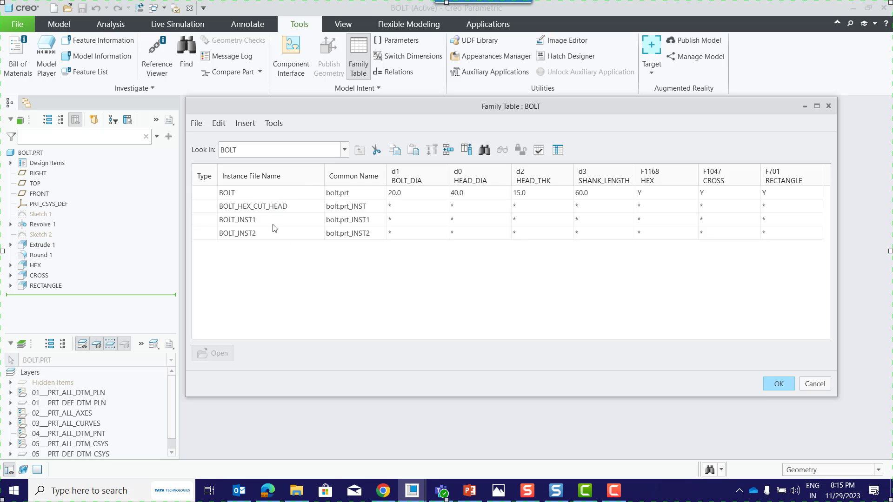
Rename the second instance, BOLT_INST1, as BOLT_CROSS_CUT_HEAD.
click(273, 224)
click(273, 224)
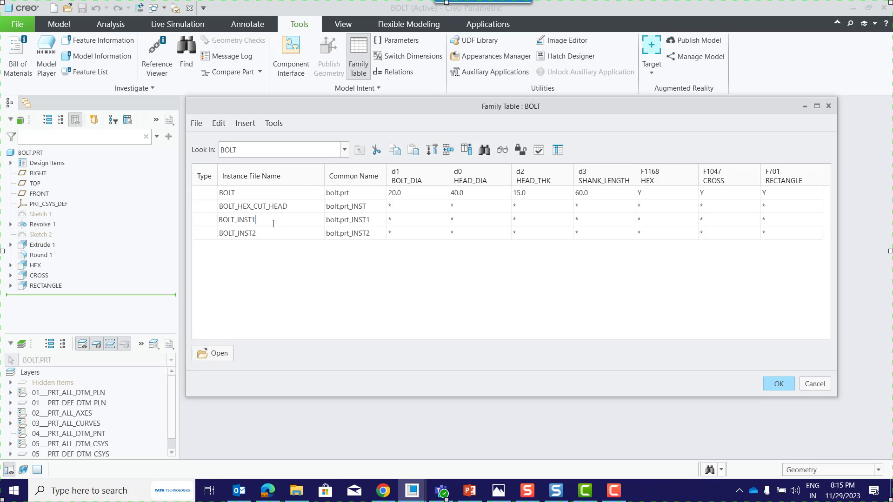
key(BackSpace)
key(BackSpace)
key(BackSpace)
key(BackSpace)
text(cross_cut_gead)
click(282, 278)
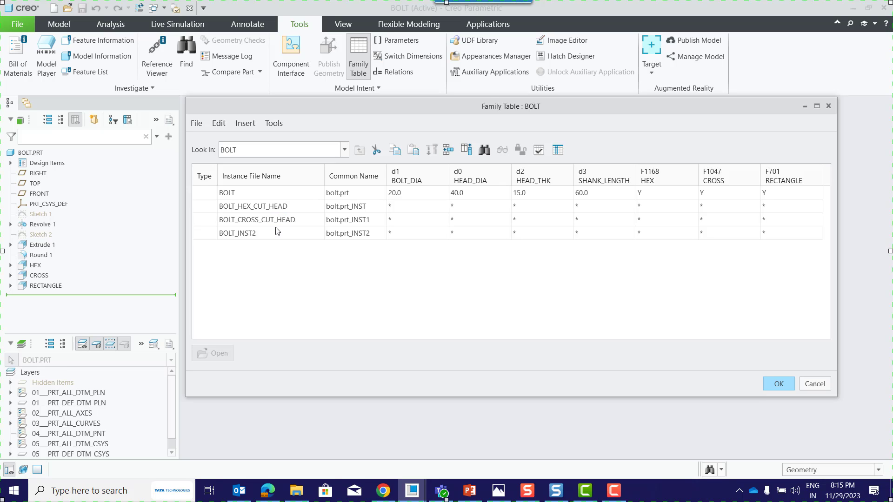
Rename the third instance, BOLT_INST2, as BOLT_RECT_CUT_HEAD.
click(277, 231)
click(277, 232)
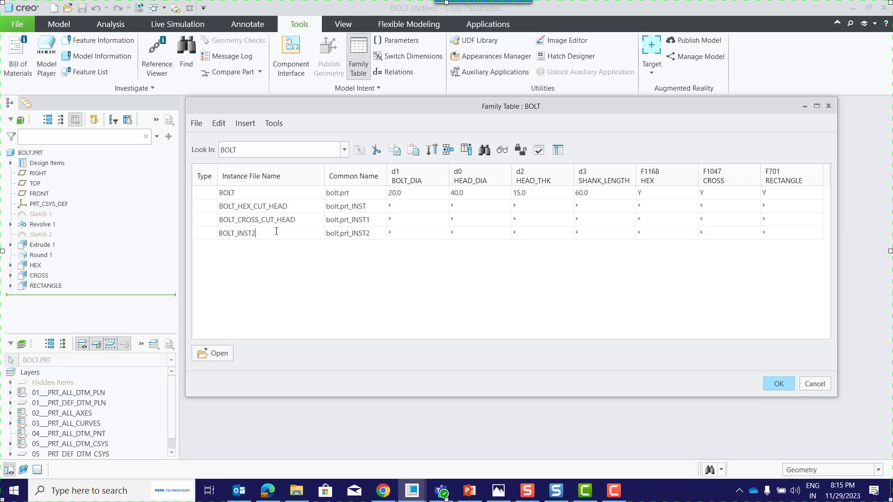
key(BackSpace)
key(BackSpace)
key(BackSpace)
key(BackSpace)
key(BackSpace)
text(rect_cut_head)
click(289, 286)
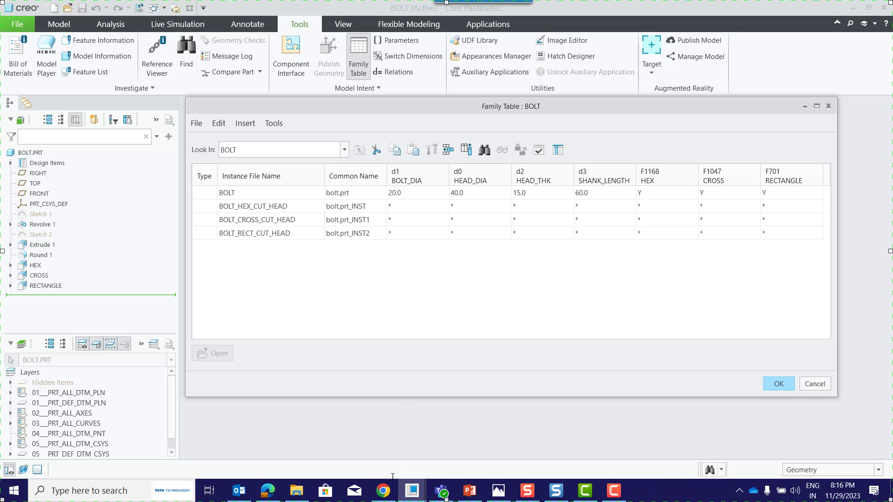
Consulting the course page in Chrome, set BOLT_HEX_CUT_HEAD's BOLT_DIA to 40, HEAD_DIA to 80, HEAD_THK to 25 and SHANK_LENGTH to 150.
click(385, 495)
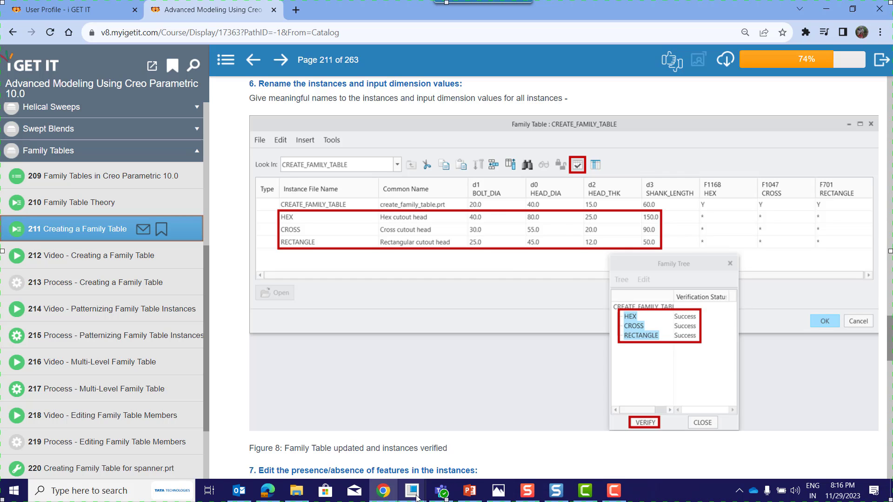
mouse_move(416, 496)
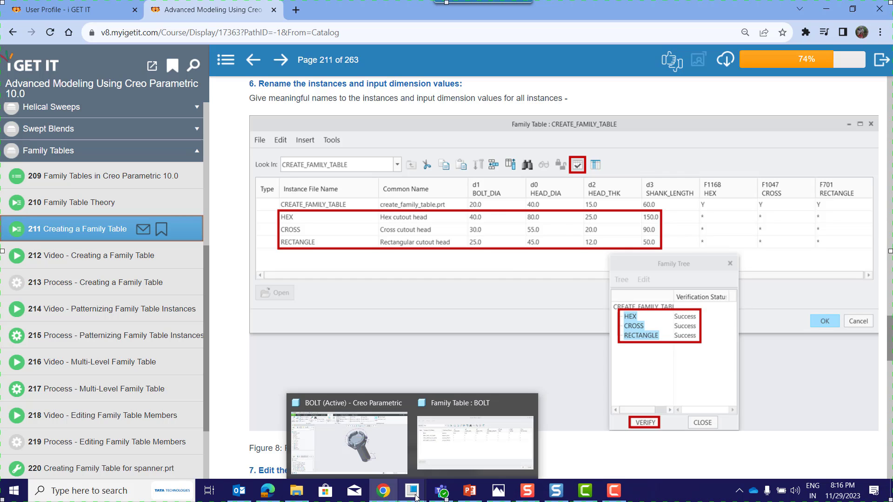
click(378, 454)
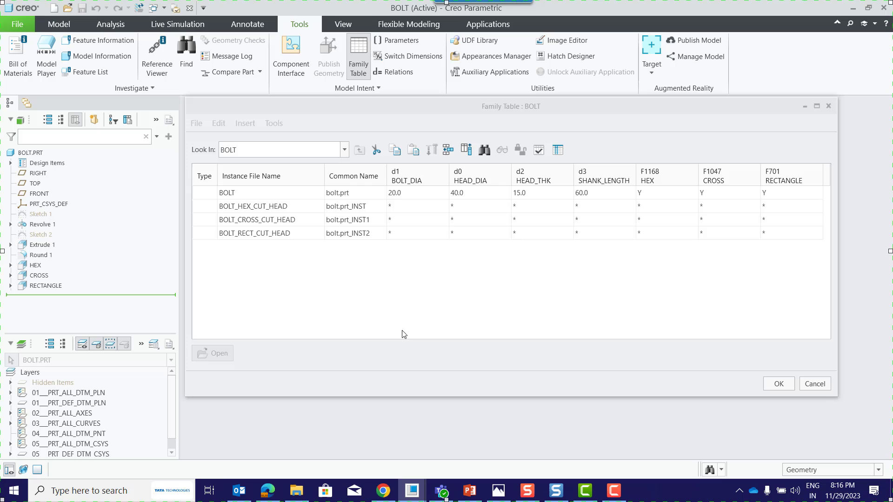
click(403, 207)
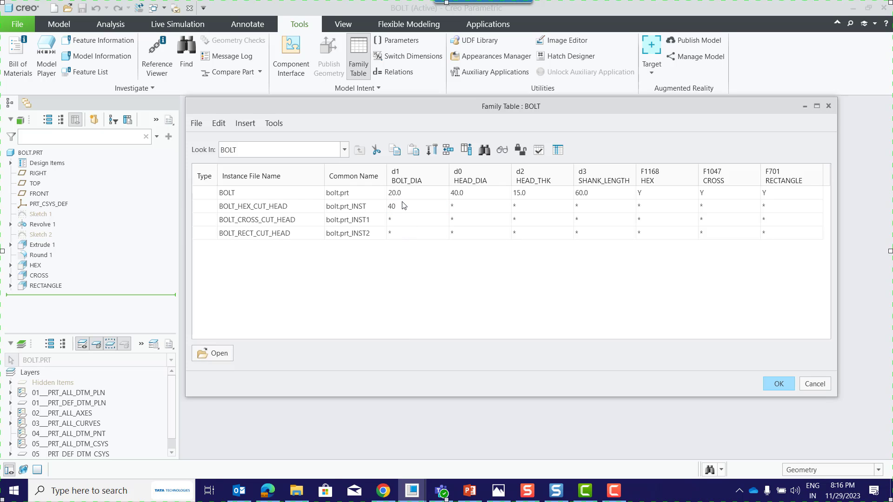
text(40)
click(463, 212)
text(80)
click(516, 207)
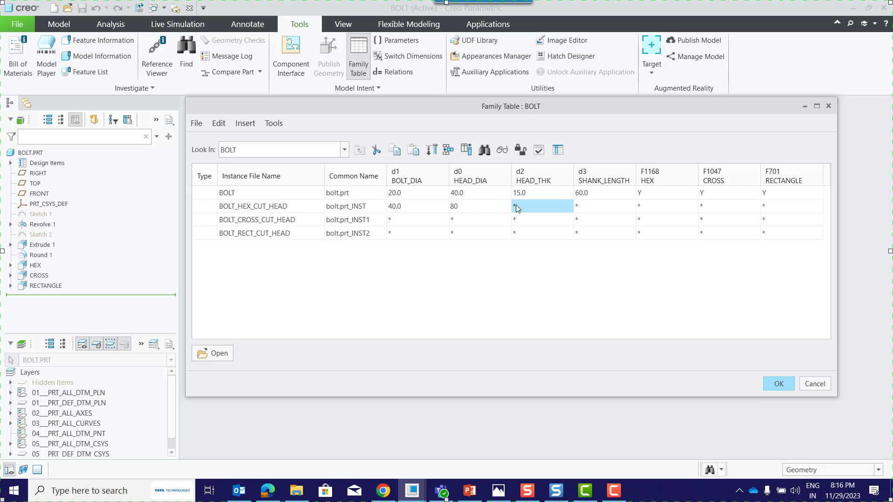
click(377, 495)
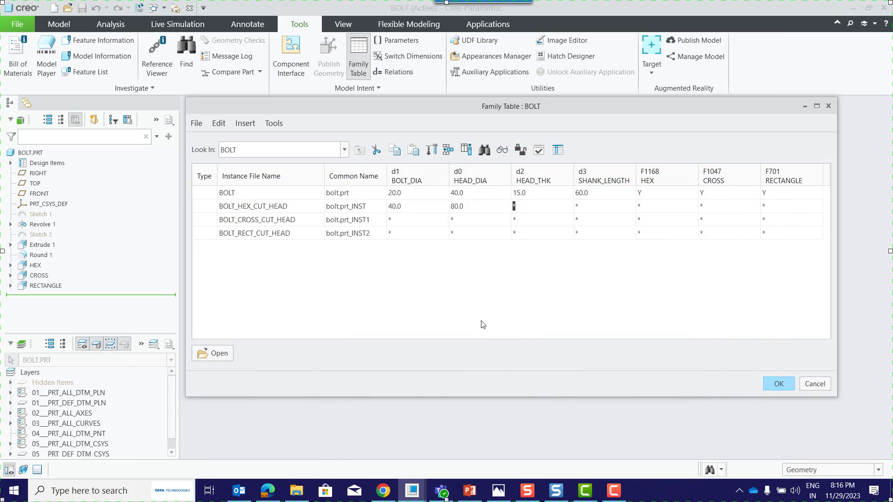
click(412, 491)
text(25)
key(Tab)
click(554, 278)
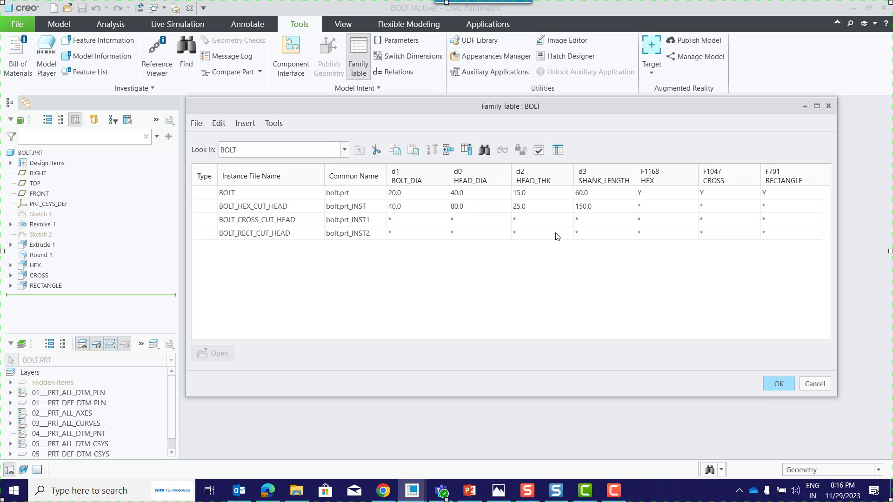
For the BOLT_HEX_CUT_HEAD instance, set HEX to Y, and CROSS and RECTANGLE to N.
click(647, 206)
click(693, 206)
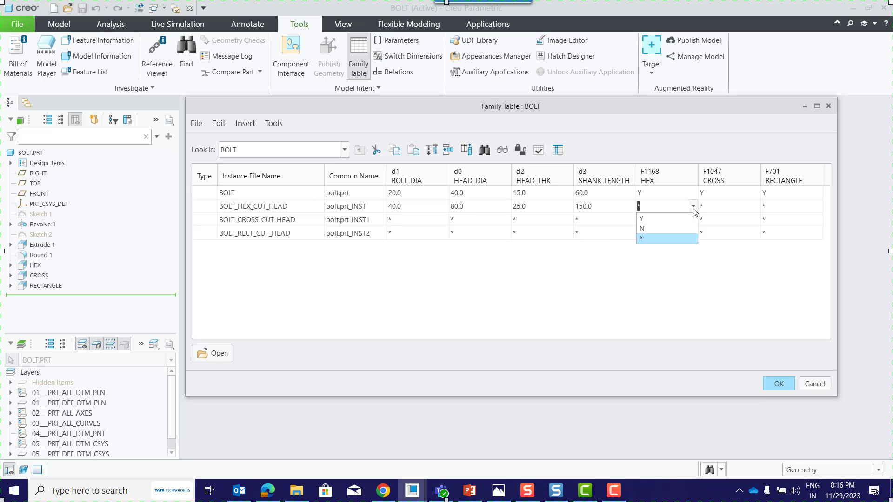
click(656, 227)
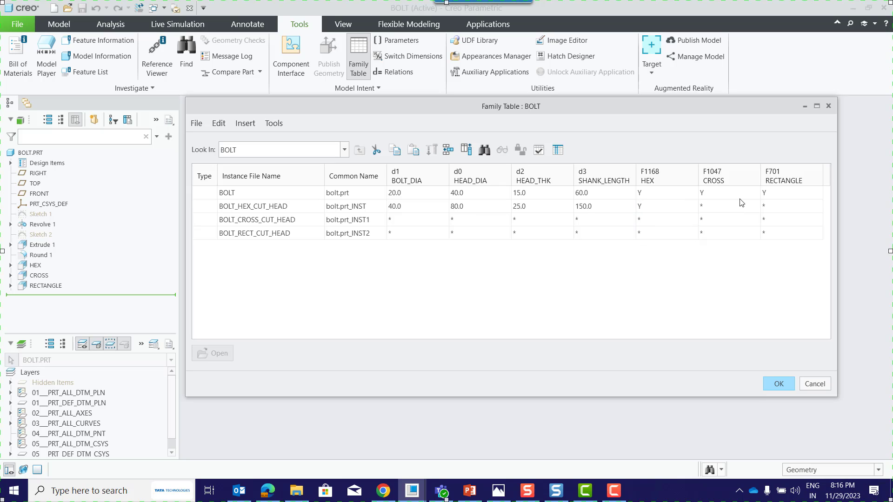
click(756, 208)
click(756, 207)
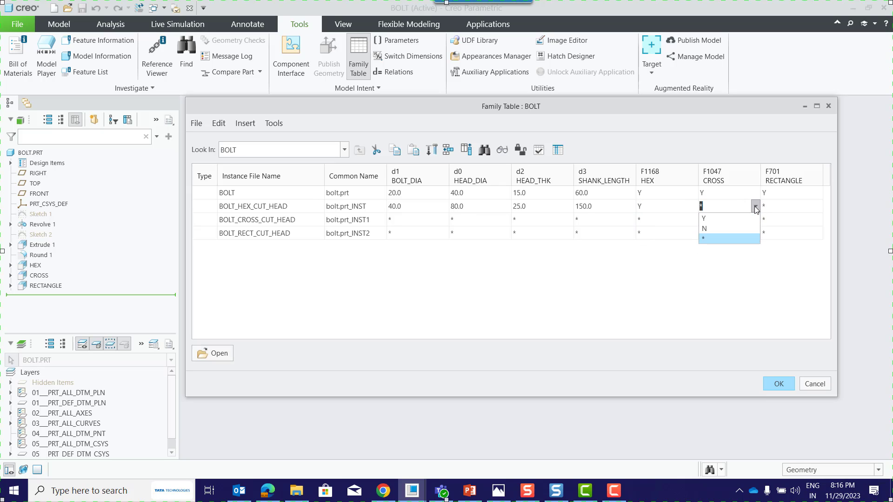
click(727, 228)
click(797, 204)
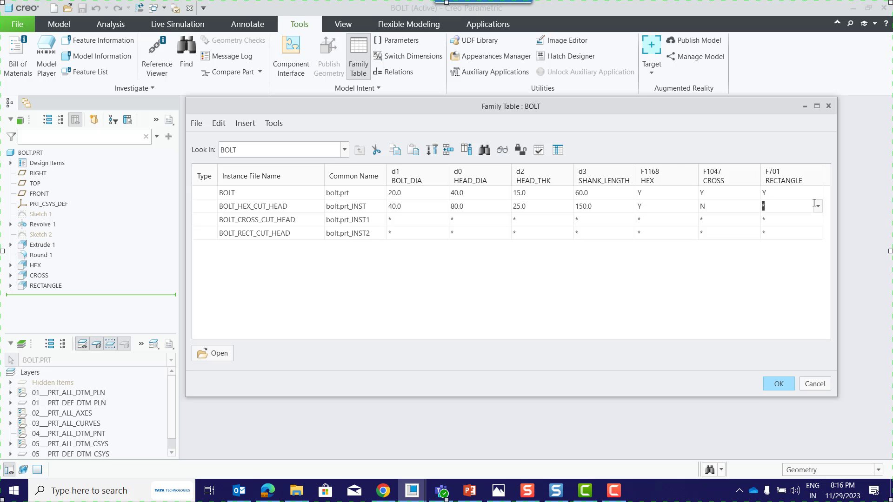
click(818, 206)
click(784, 228)
click(612, 272)
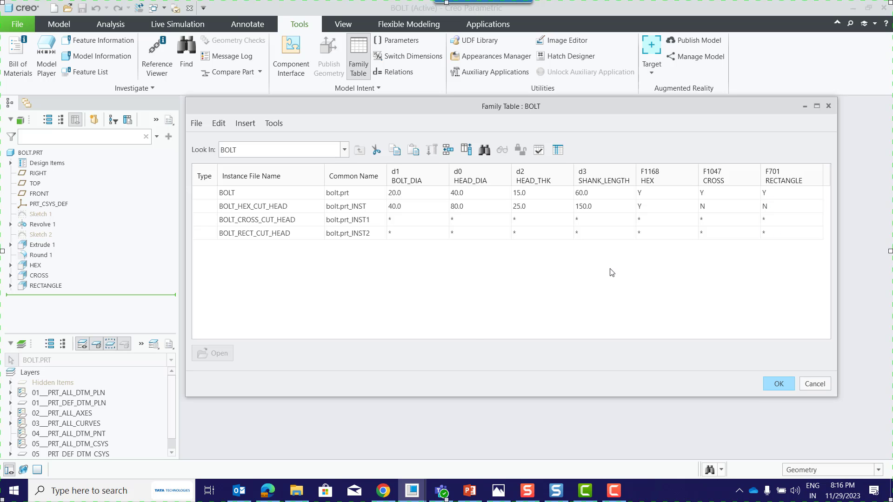
Consulting the course page in Chrome, set BOLT_CROSS_CUT_HEAD's BOLT_DIA to 30, HEAD_DIA to 55, HEAD_THK to 20 and SHANK_LENGTH to 90.
click(392, 494)
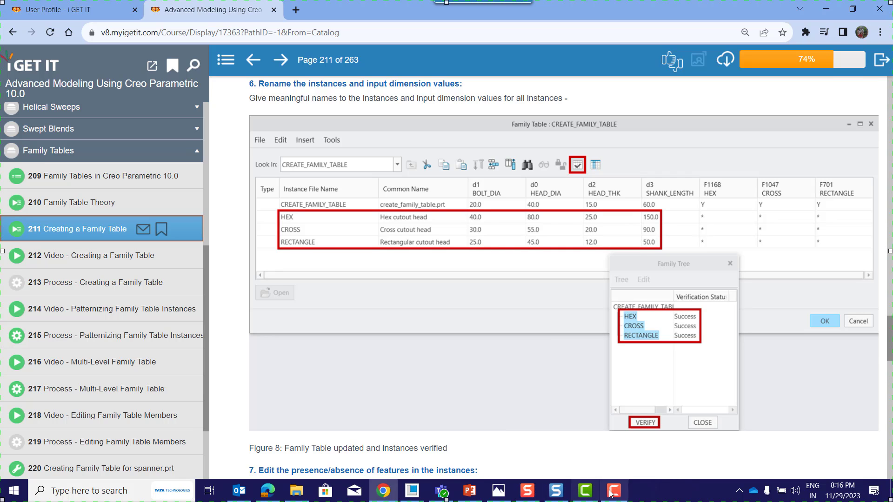
click(412, 491)
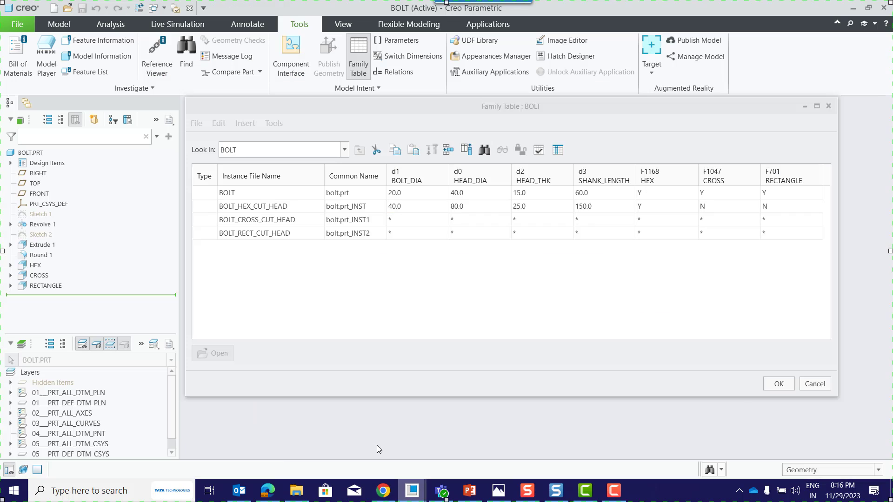
click(411, 223)
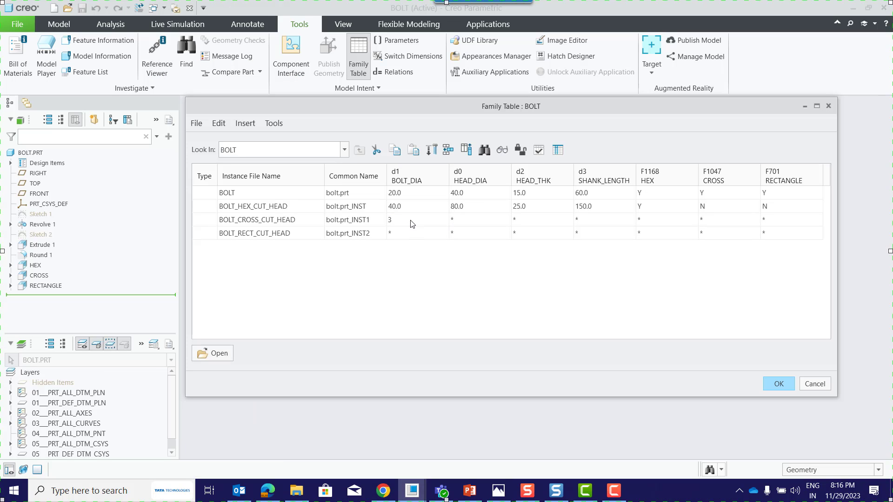
click(458, 222)
text(55)
click(526, 221)
text(20)
click(604, 219)
click(578, 308)
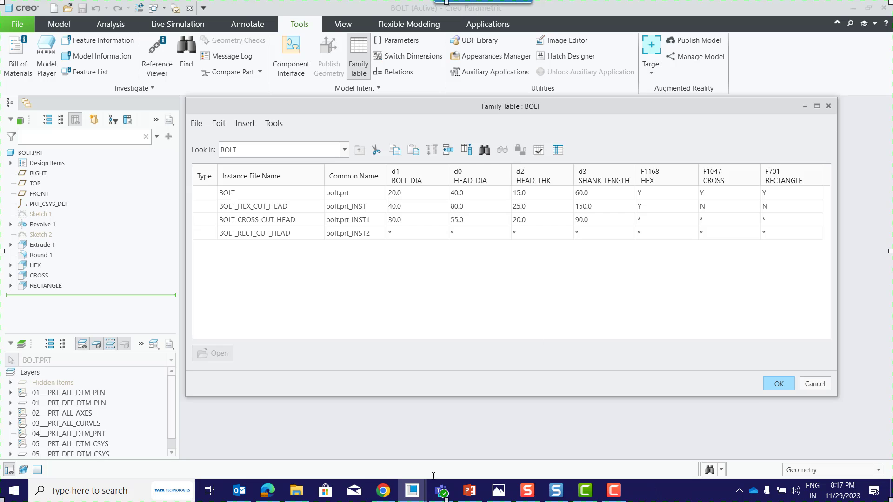
For the BOLT_CROSS_CUT_HEAD instance, set CROSS to Y, and HEX and RECTANGLE to N.
click(384, 492)
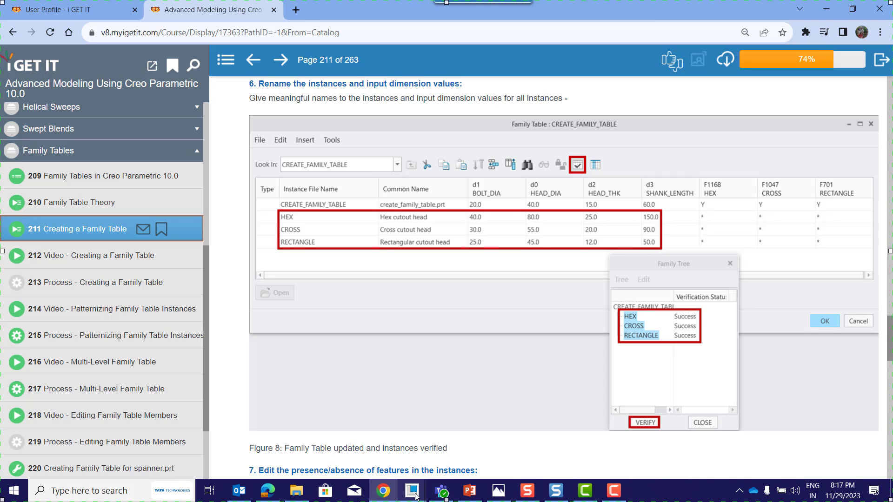
mouse_move(412, 490)
click(375, 446)
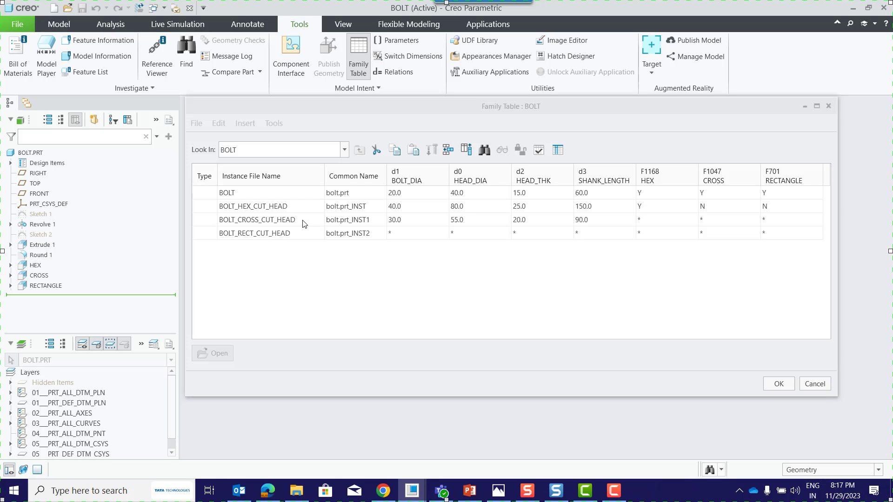
click(653, 222)
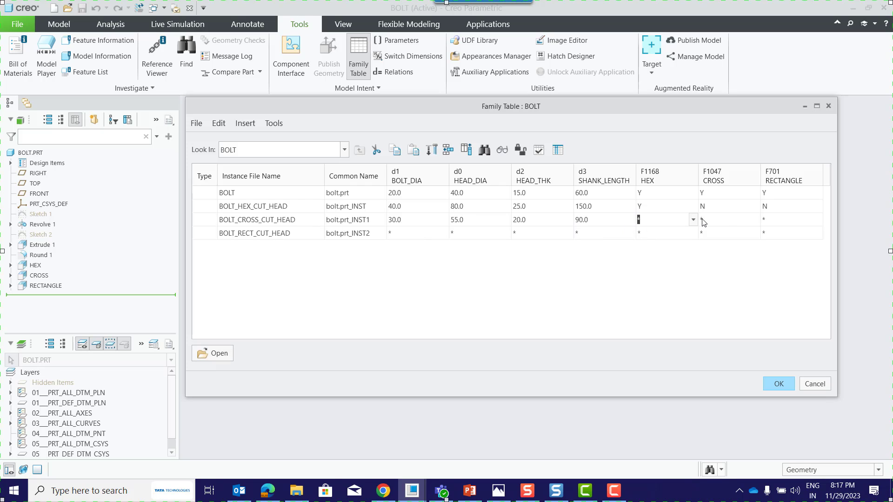
click(728, 219)
click(756, 220)
click(727, 238)
click(658, 222)
click(693, 219)
click(662, 243)
click(800, 221)
click(818, 220)
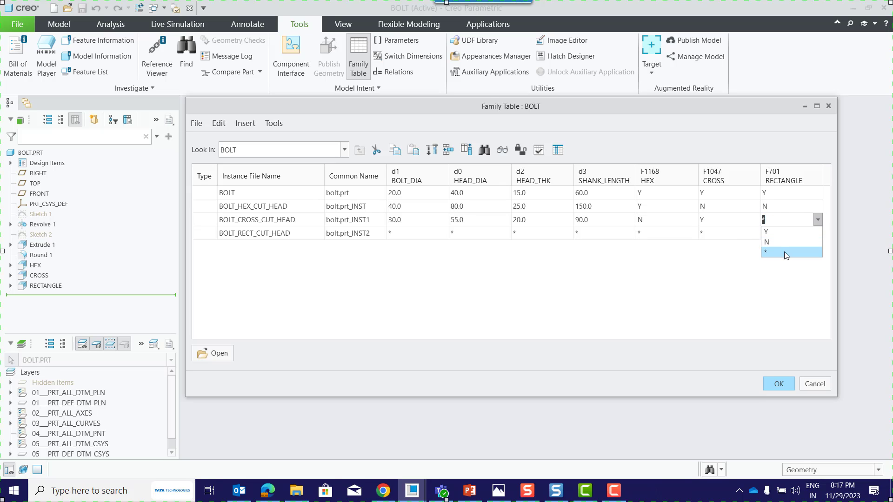
click(786, 241)
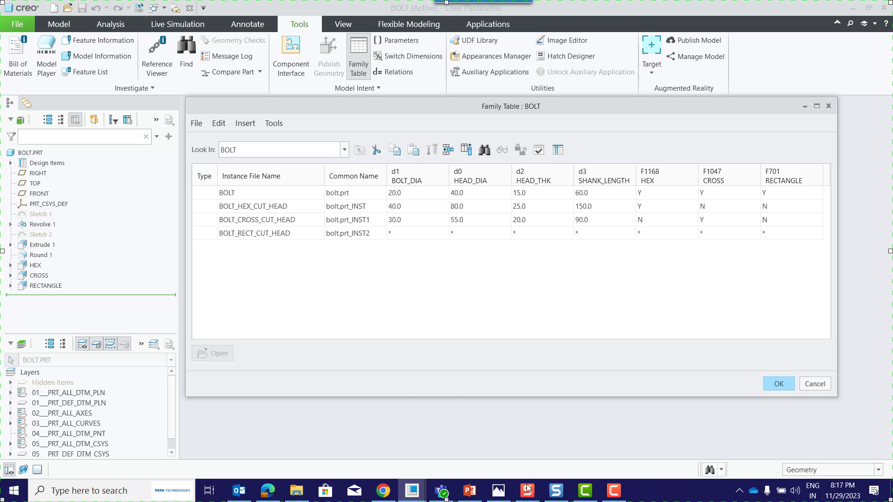
Consulting the course page in Chrome, set BOLT_RECT_CUT_HEAD's BOLT_DIA to 25, HEAD_DIA to 45, HEAD_THK to 12 and SHANK_LENGTH to 50.
click(386, 498)
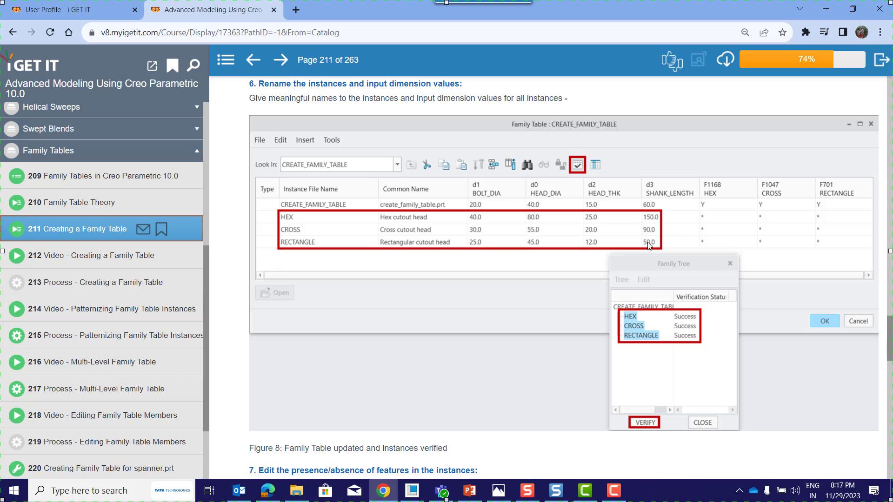
mouse_move(415, 499)
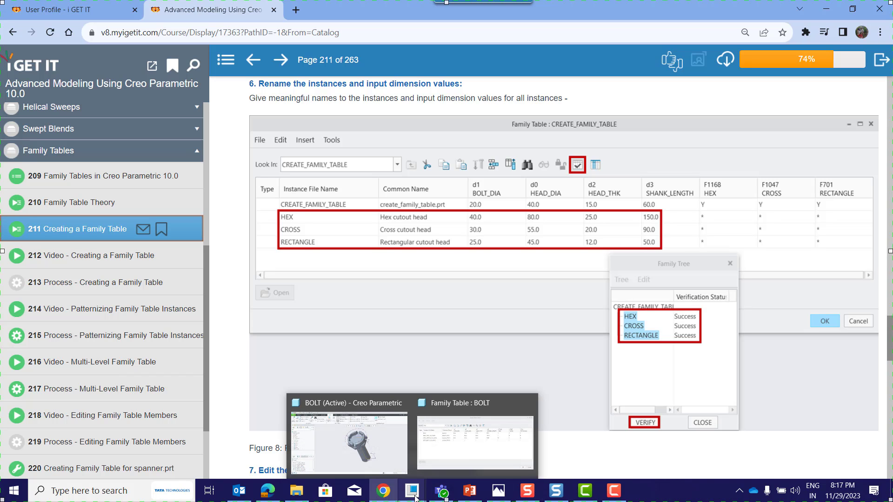
click(474, 442)
click(412, 237)
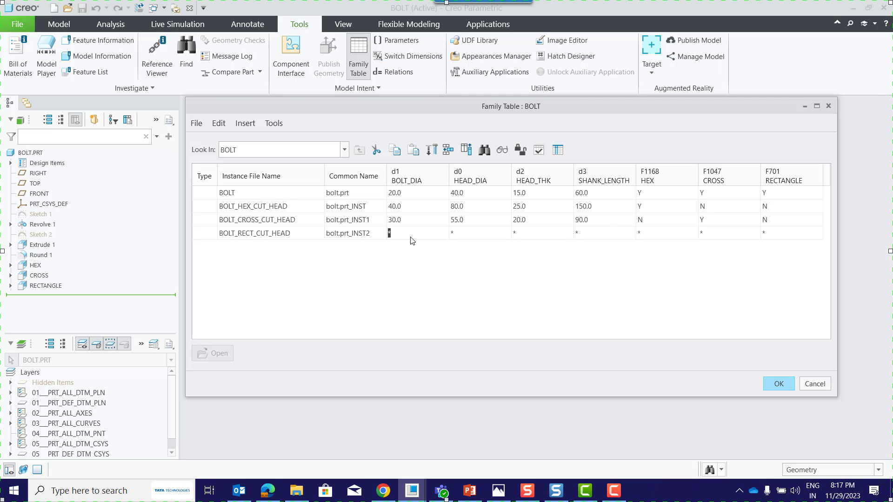
click(454, 235)
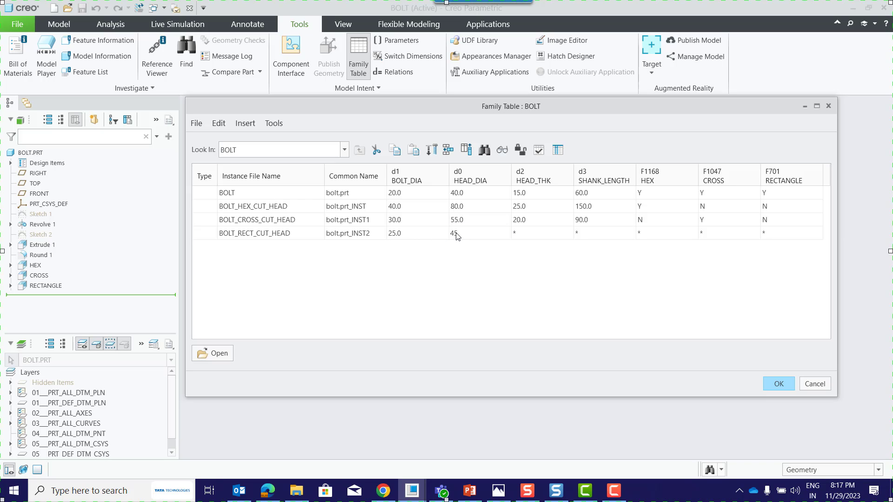
click(521, 234)
text(12)
click(594, 234)
click(582, 282)
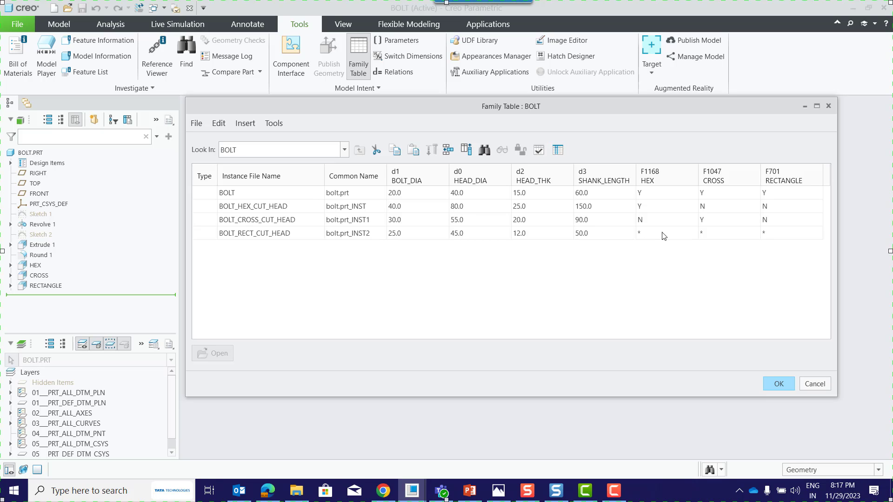
For the BOLT_RECT_CUT_HEAD instance, set RECTANGLE to Y, and HEX and CROSS to N.
click(805, 237)
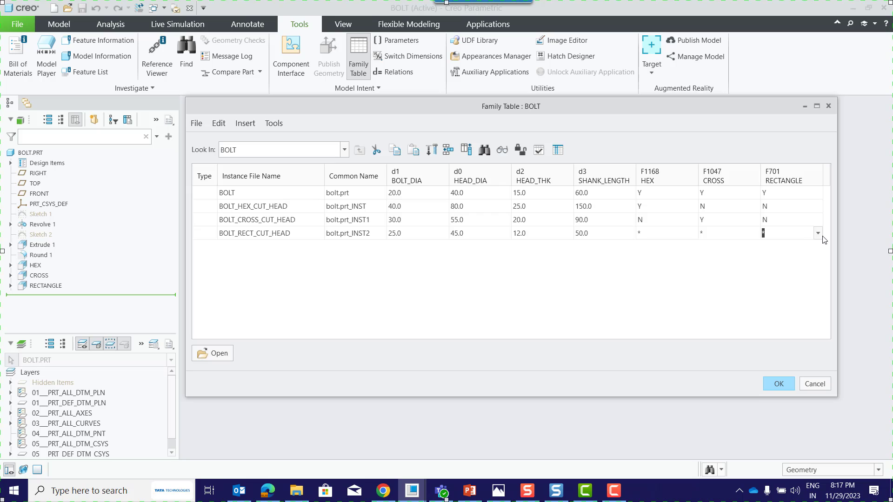
click(818, 234)
click(800, 244)
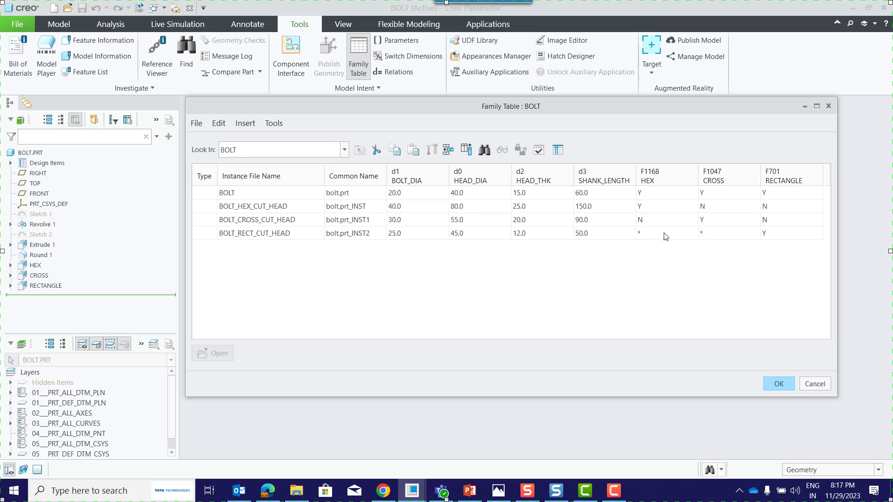
click(692, 236)
click(693, 233)
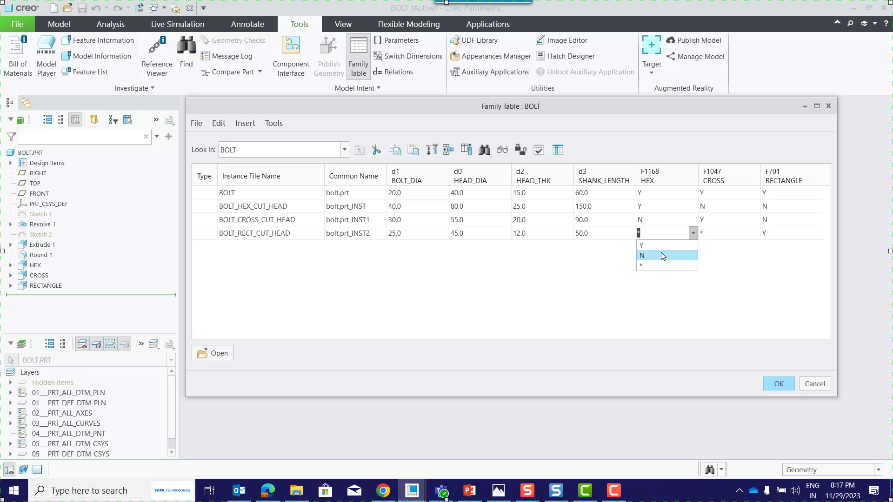
click(663, 255)
click(726, 235)
click(755, 233)
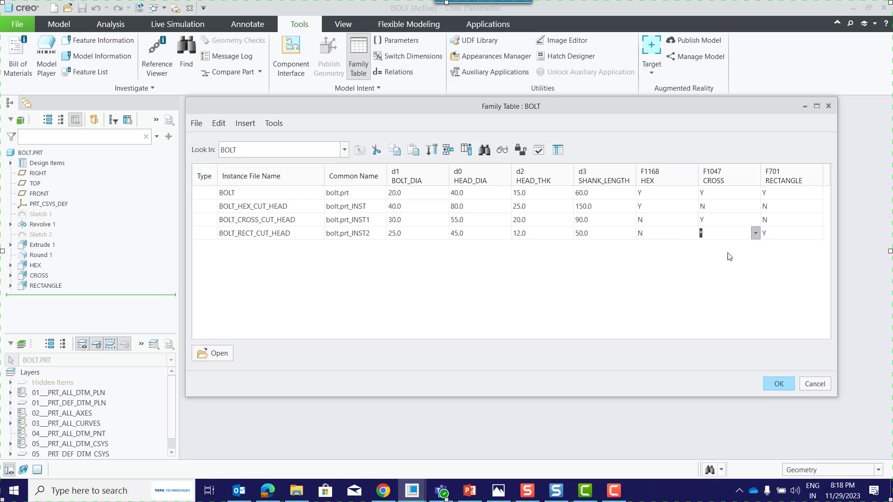
click(728, 255)
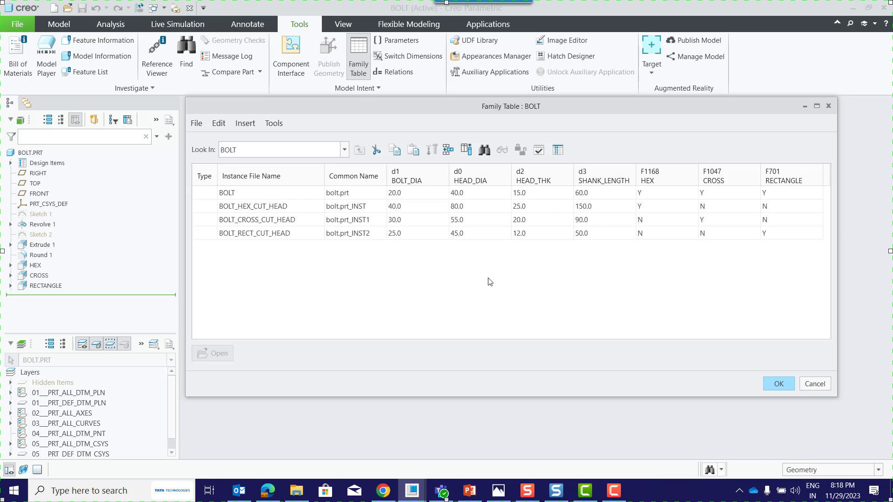
Verify the hex, cross and rectangular cut head instances and accept the BOLT family table.
click(539, 150)
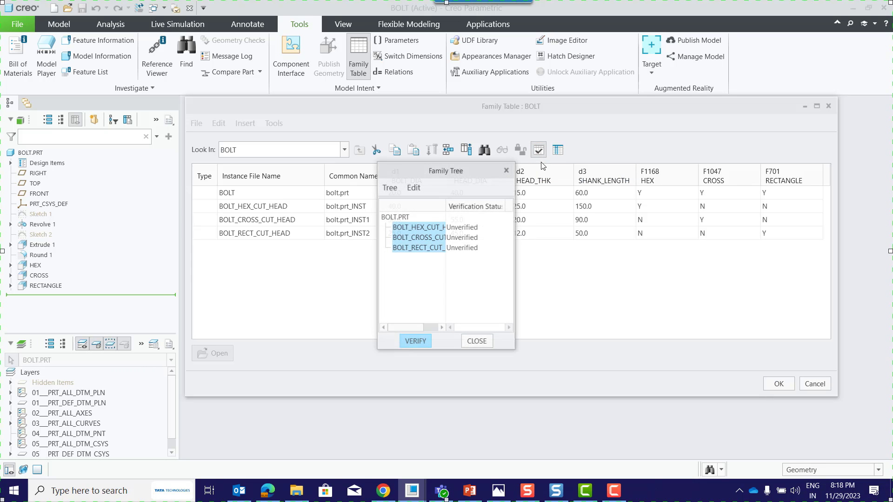
click(420, 342)
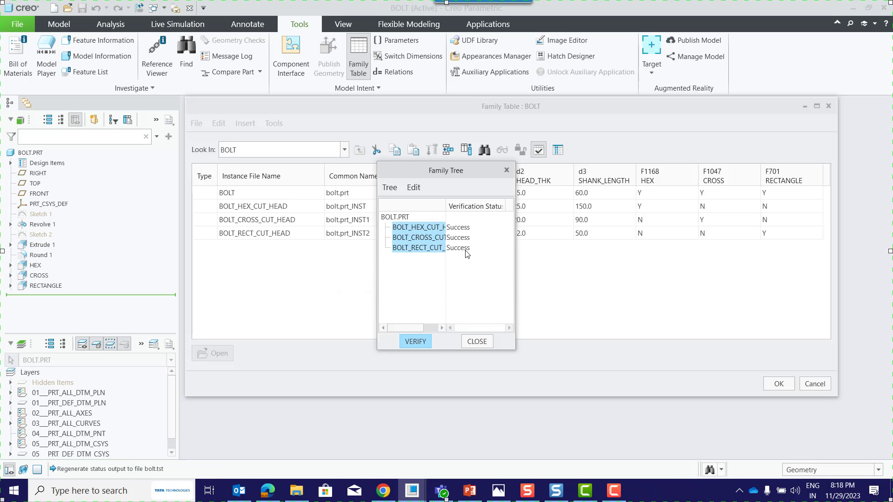
click(476, 342)
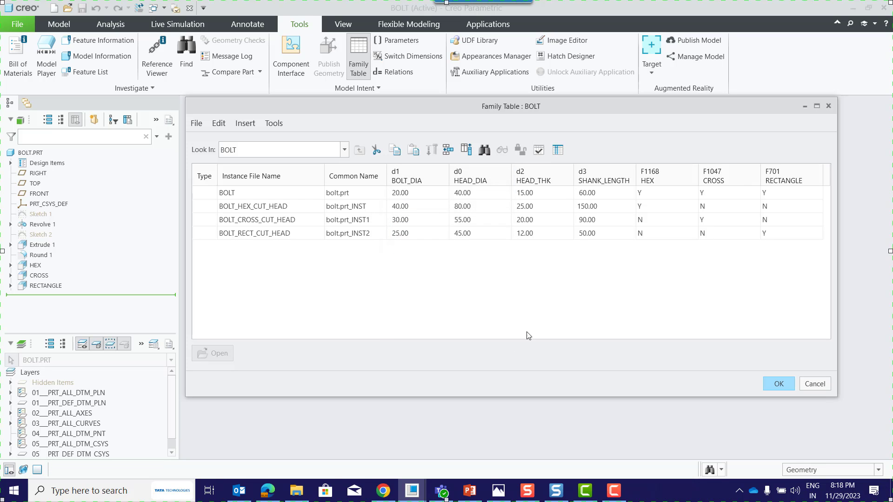
click(777, 384)
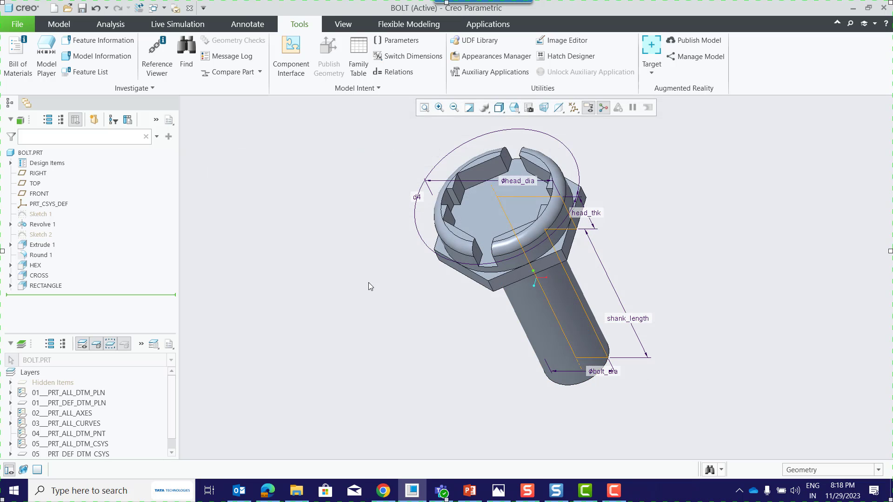
Close the generic bolt model and reopen bolt.prt as its BOLT_HEX_CUT_HEAD instance.
click(465, 109)
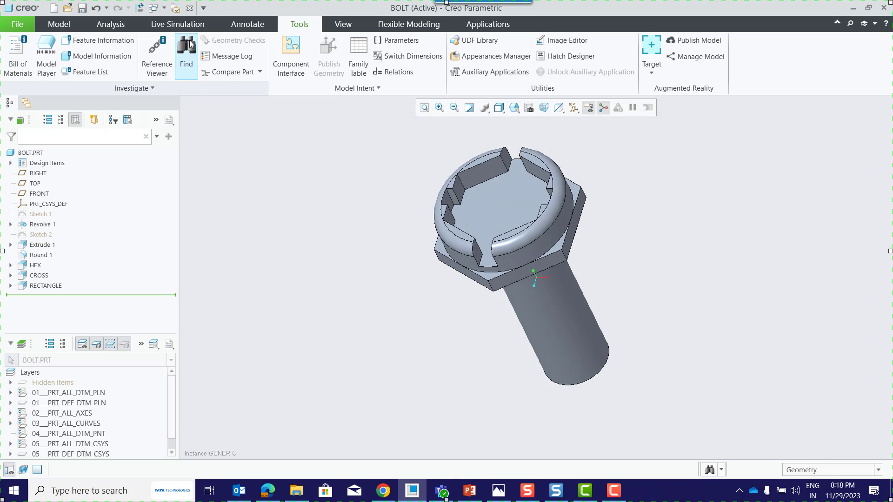
click(190, 9)
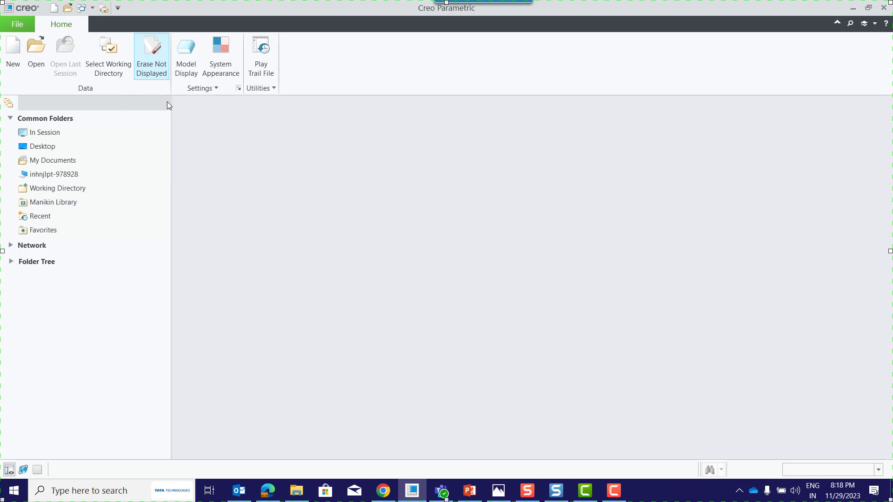
click(35, 49)
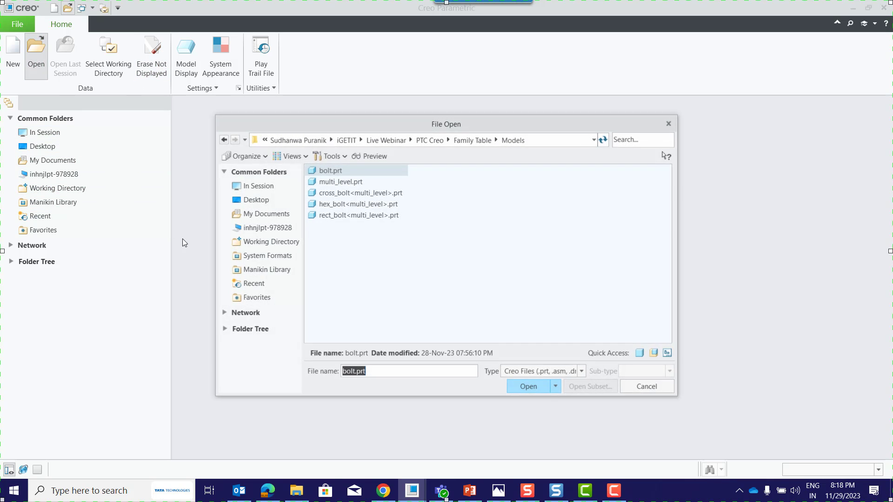
click(529, 386)
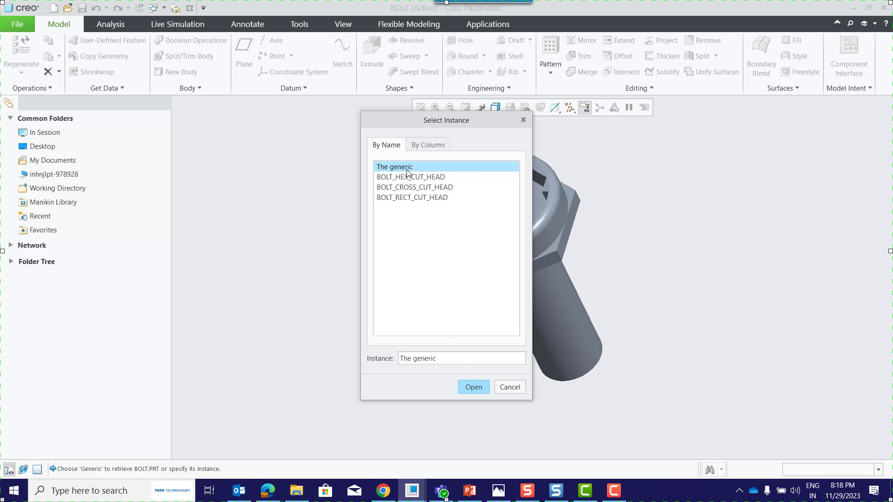
drag(428, 118, 271, 102)
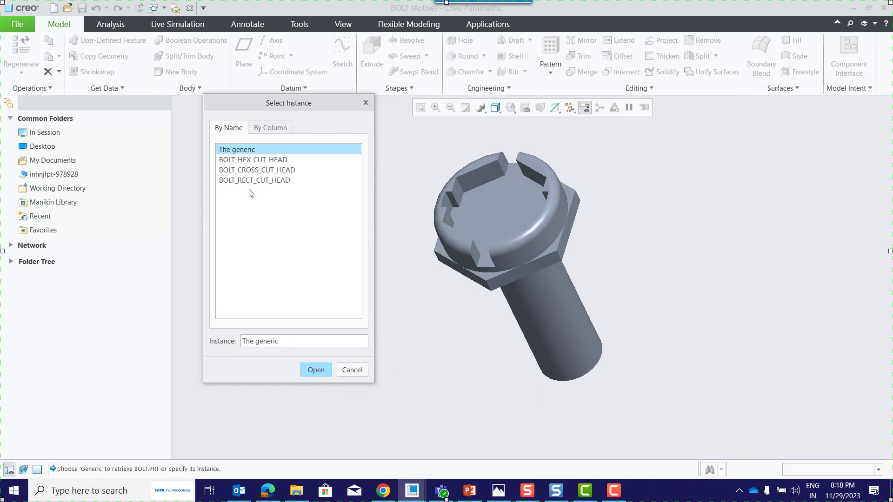
click(254, 161)
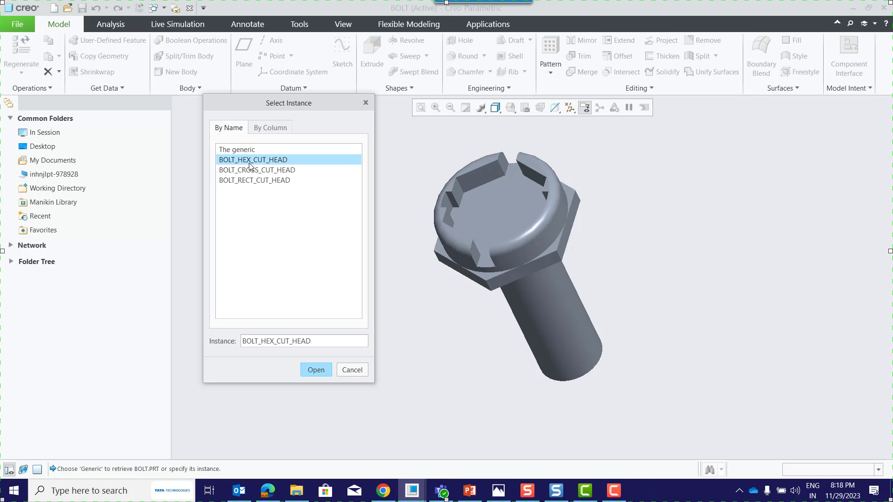
click(328, 372)
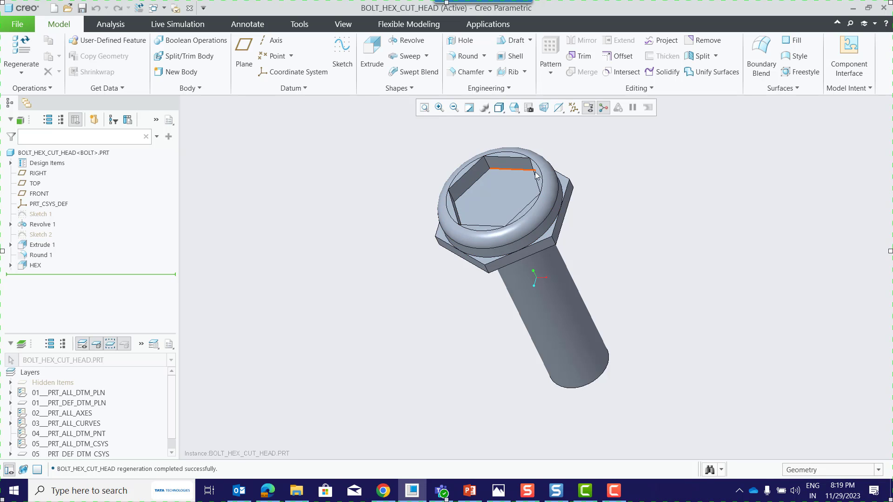
Display the Revolve 1 dimensions of the hex cut head bolt to check them against the family table.
click(41, 224)
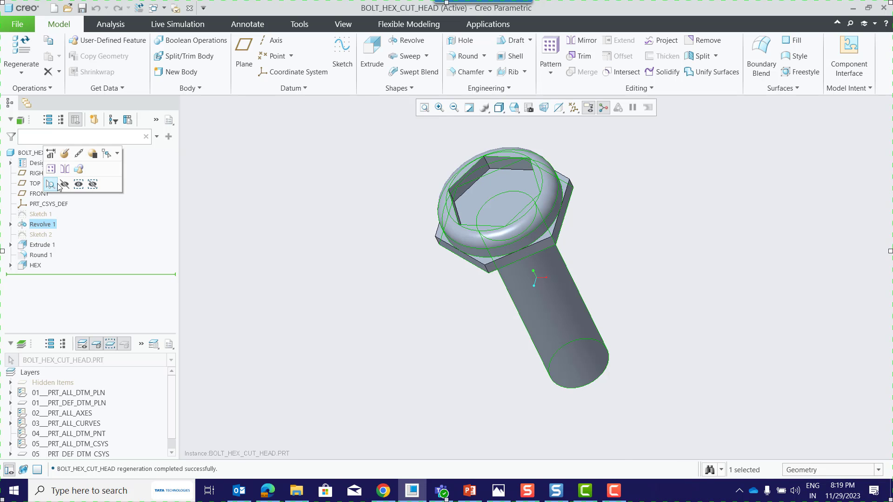
click(52, 156)
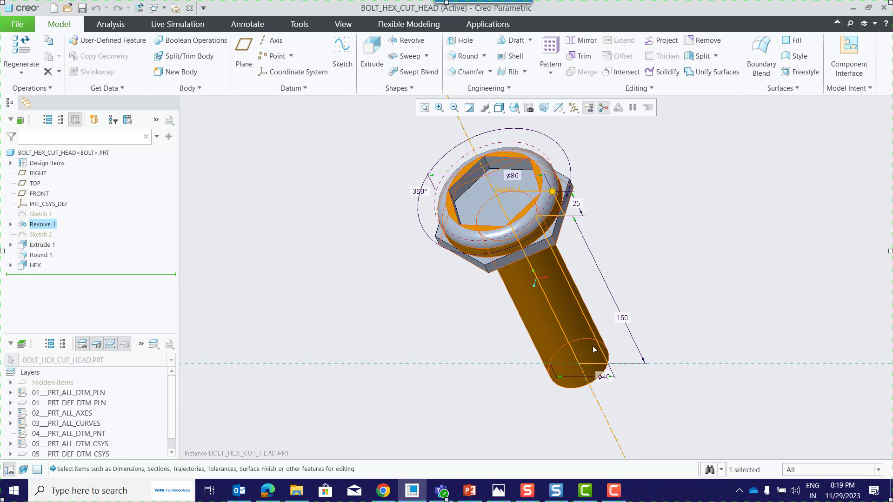
click(734, 247)
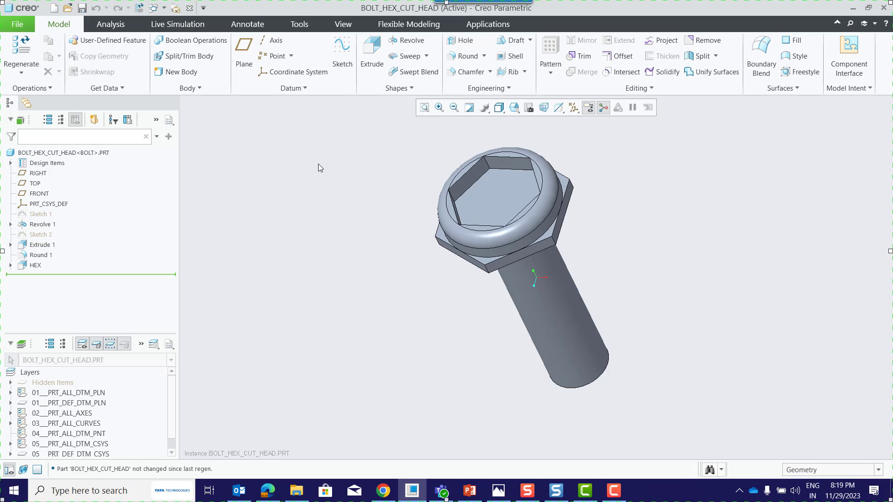
Open the BOLT_CROSS_CUT_HEAD instance of bolt.prt and display its Revolve 1 dimensions for checking.
click(68, 8)
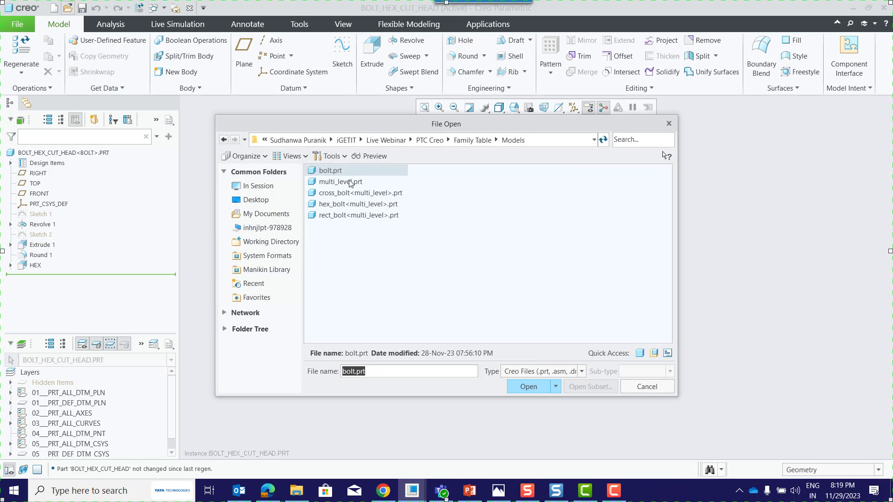
click(531, 387)
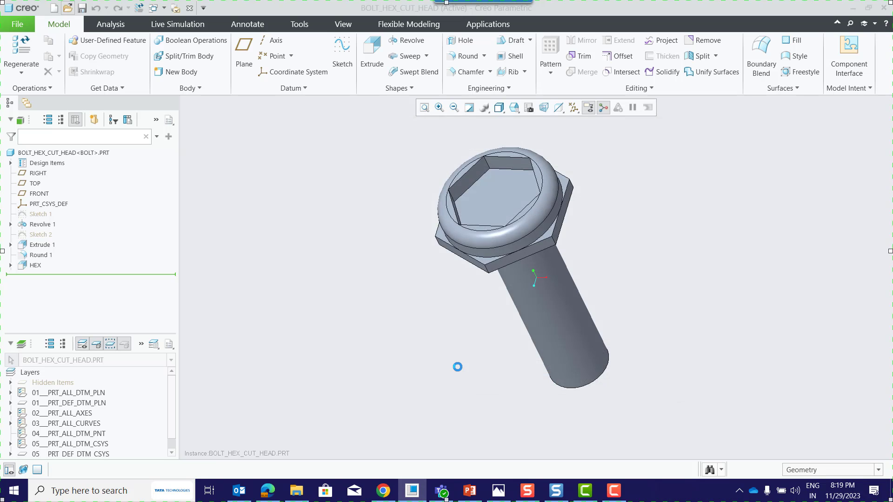
click(261, 170)
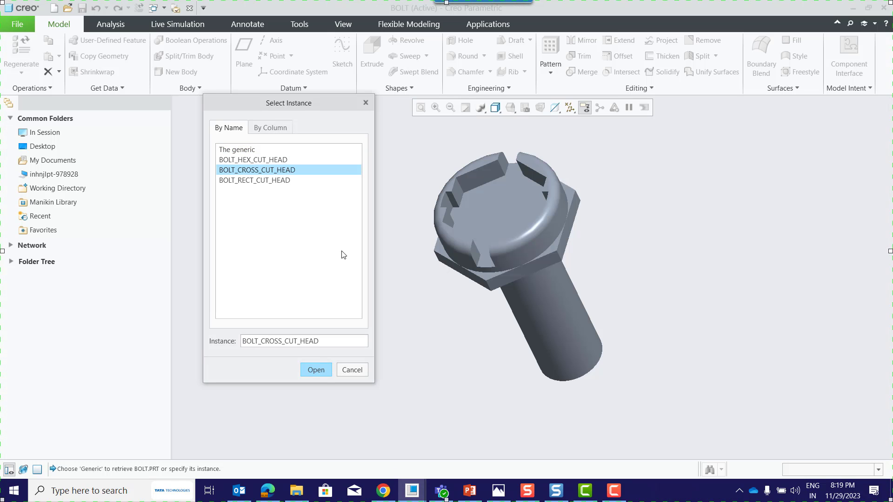
click(317, 370)
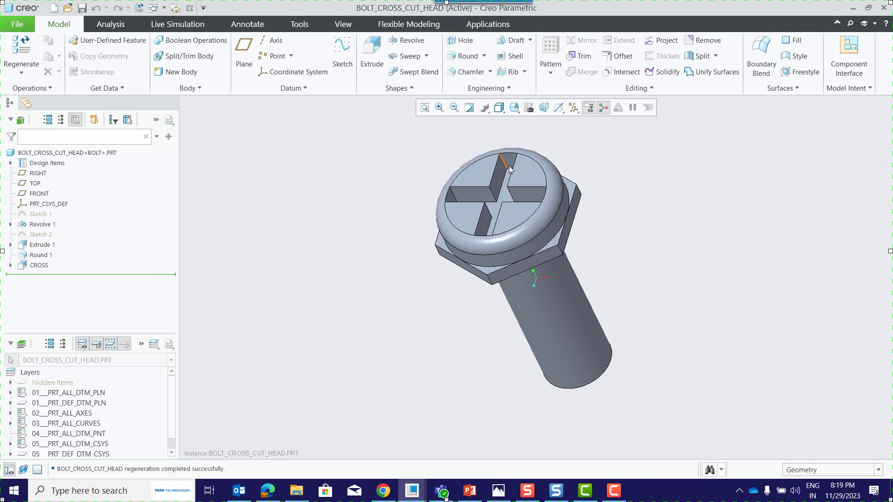
click(52, 225)
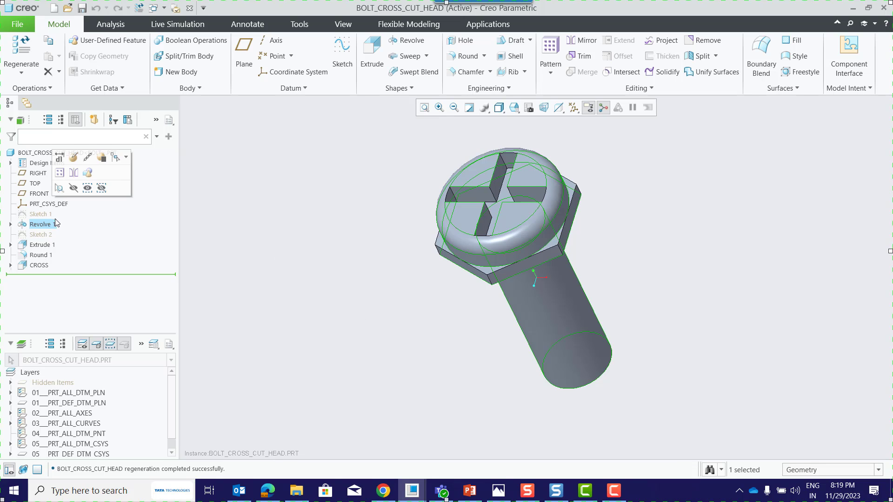
click(60, 158)
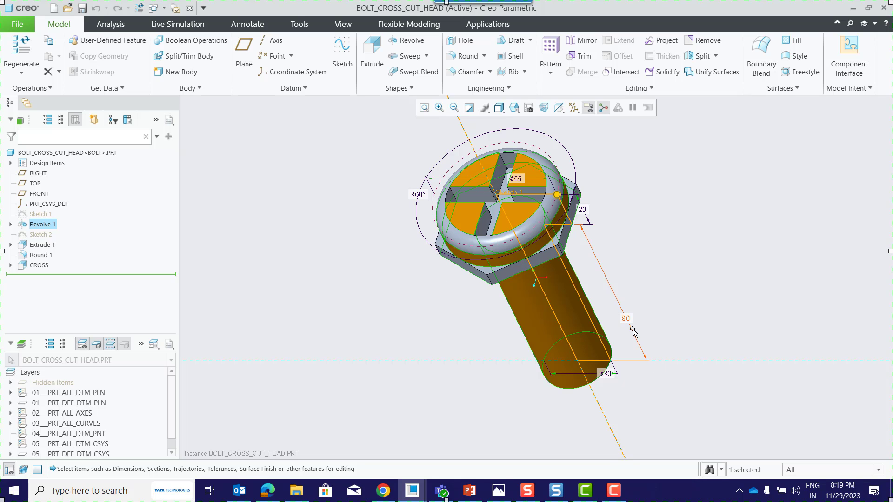
click(707, 188)
Open the BOLT_RECT_CUT_HEAD instance of bolt.prt and display its Revolve 1 dimensions for checking.
click(68, 8)
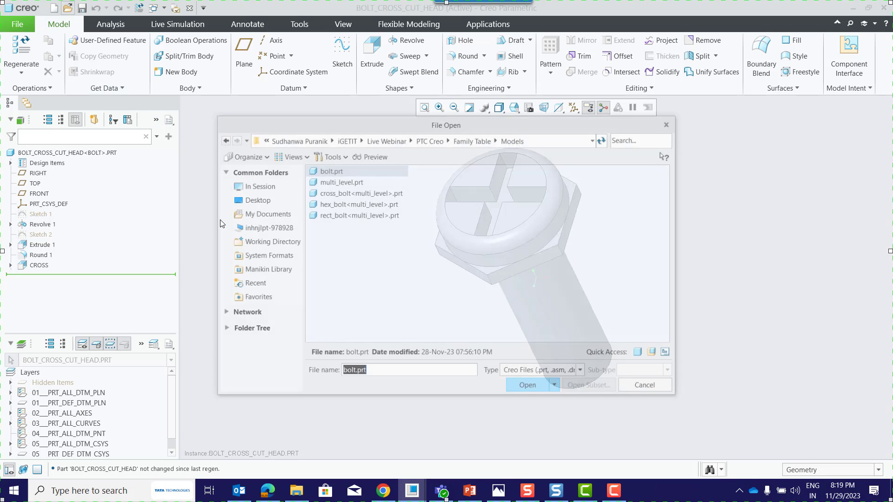
click(338, 172)
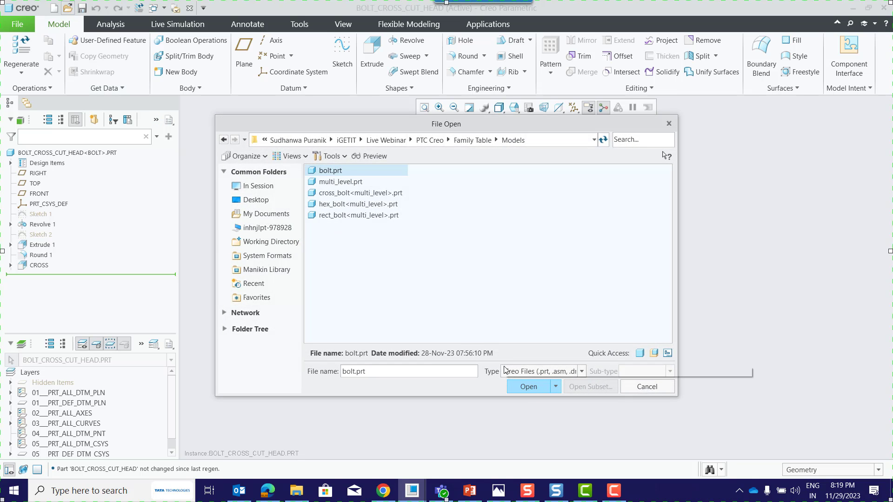
click(529, 388)
click(253, 181)
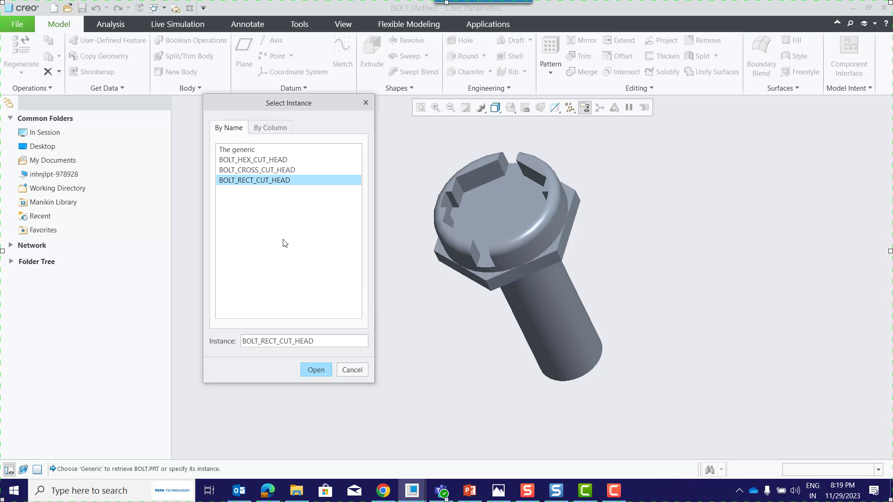
click(315, 370)
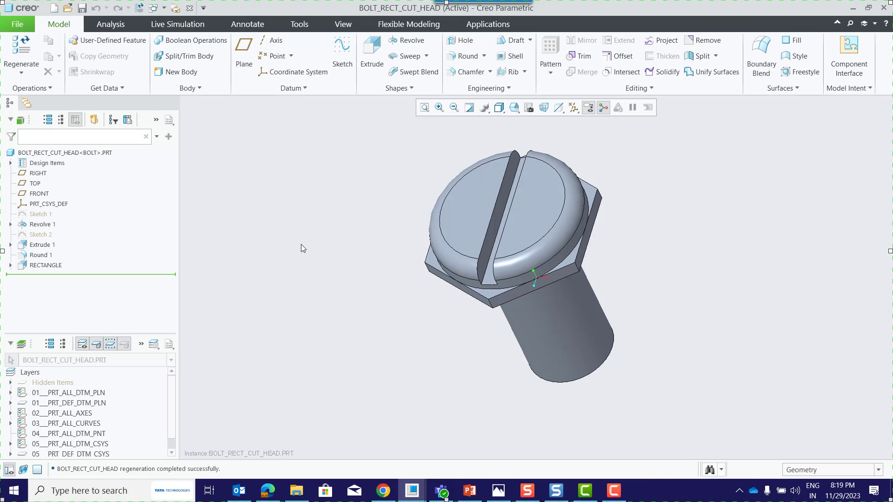
click(44, 225)
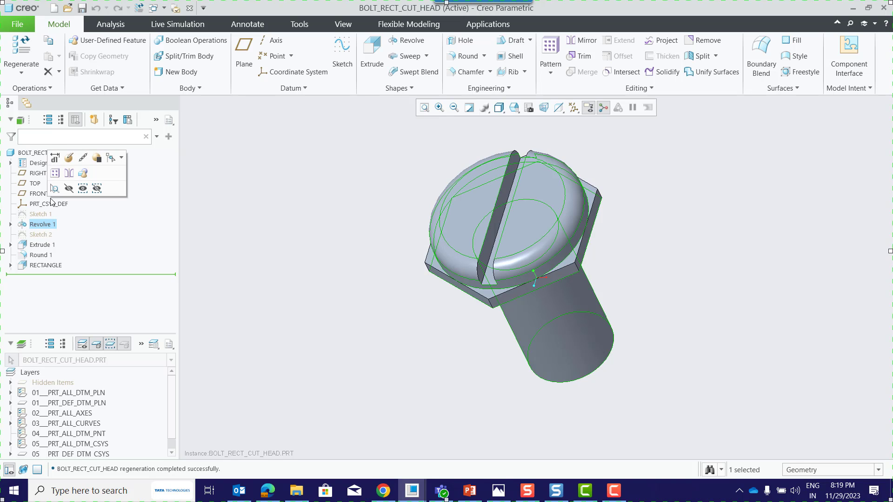
click(55, 159)
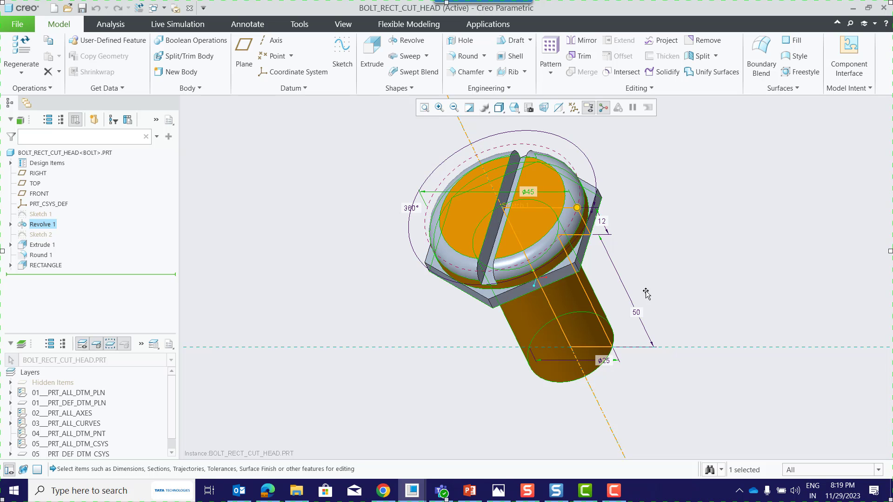
click(707, 222)
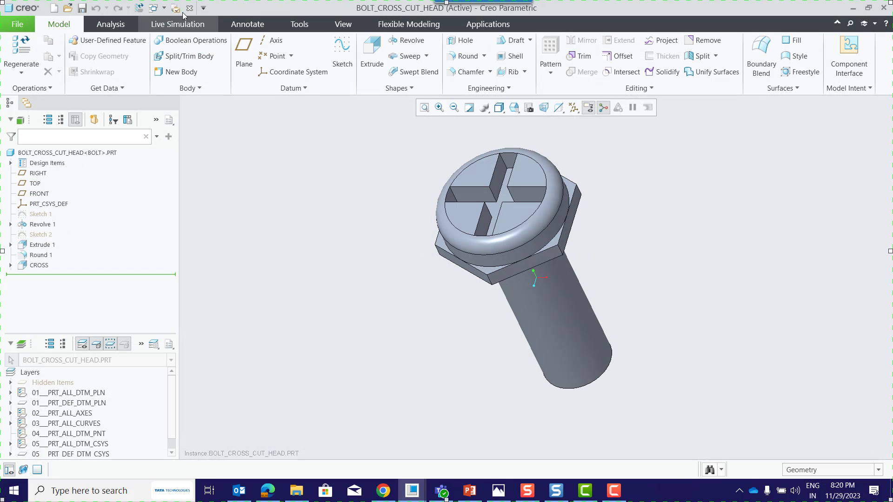
Close the open bolt instance windows and erase all models that are not displayed from the session.
click(189, 8)
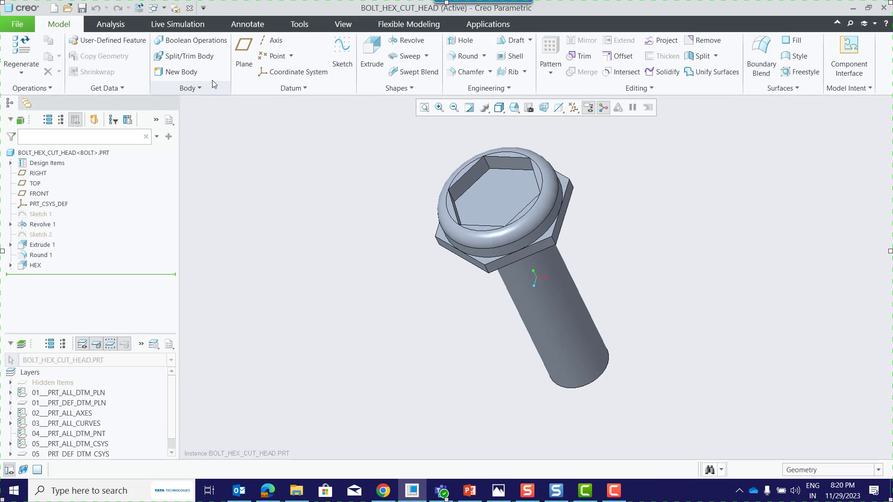
click(188, 9)
click(152, 54)
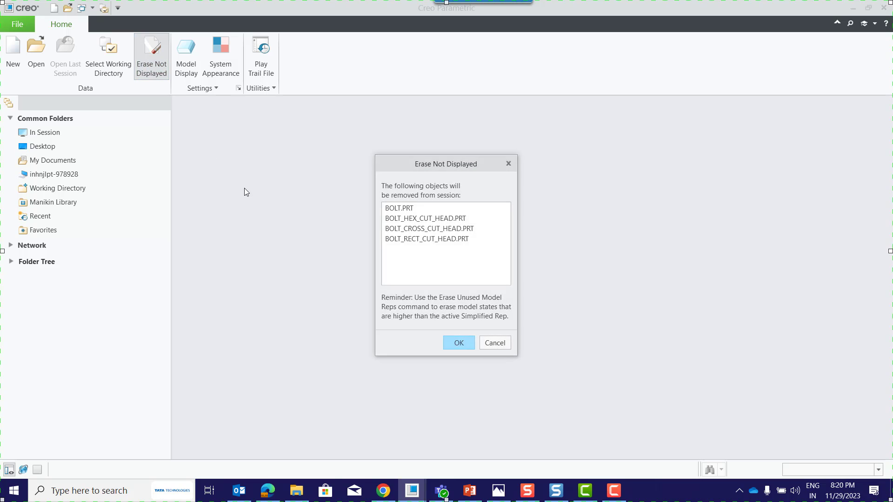
key(Return)
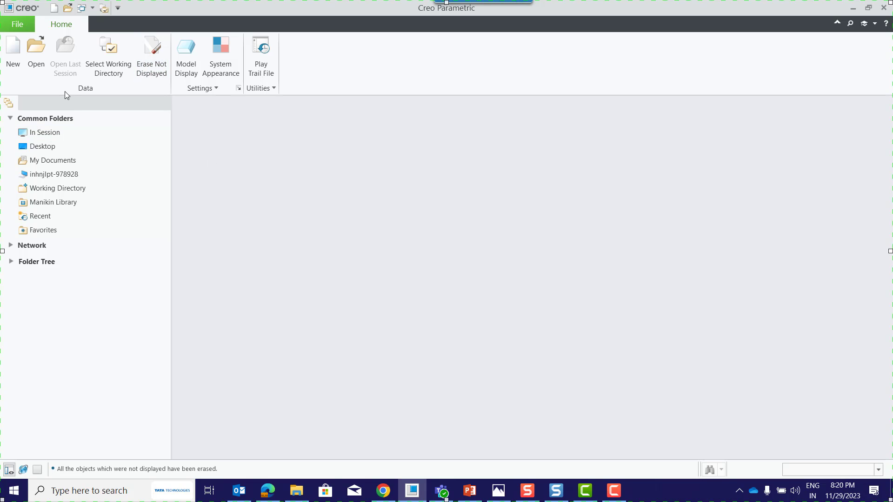
Open the generic model of multi_level.prt.
click(43, 66)
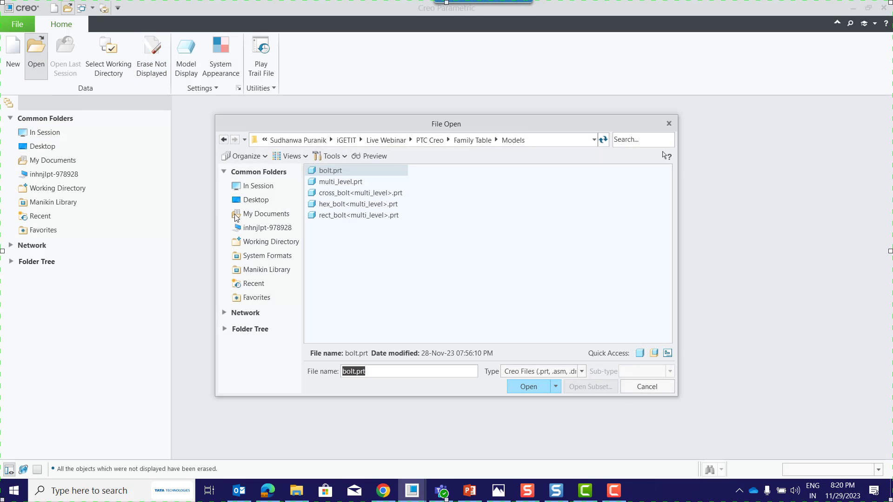
click(349, 183)
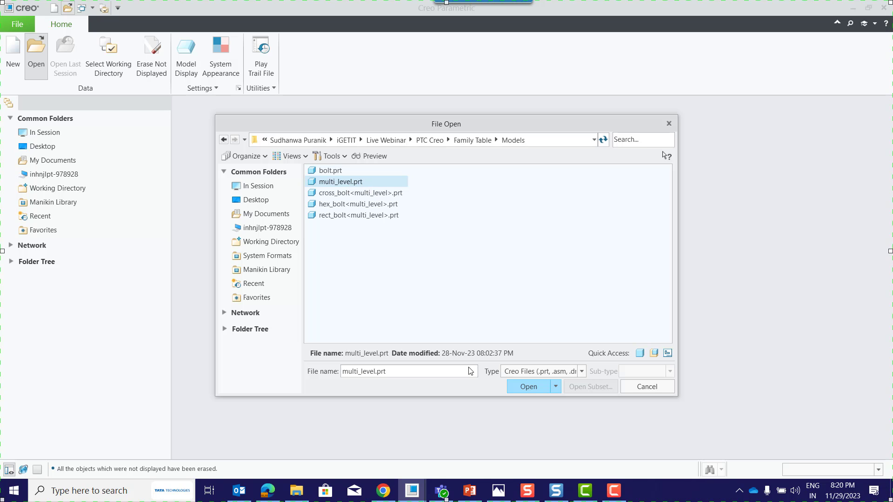
click(528, 387)
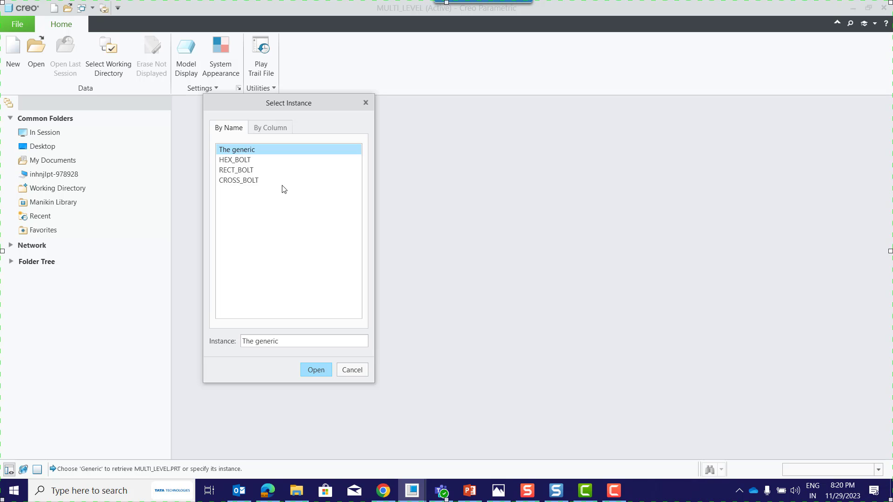
click(316, 370)
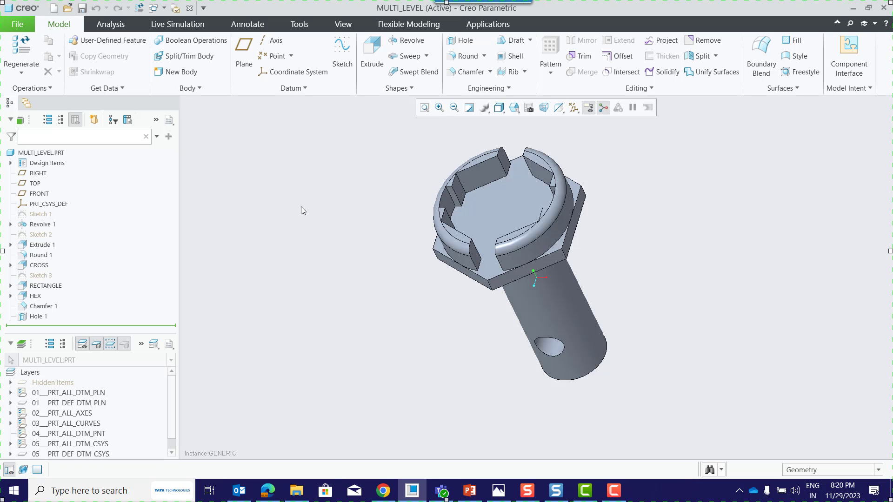
Review the MULTI_LEVEL part's relations and its existing family table without changing them.
click(309, 28)
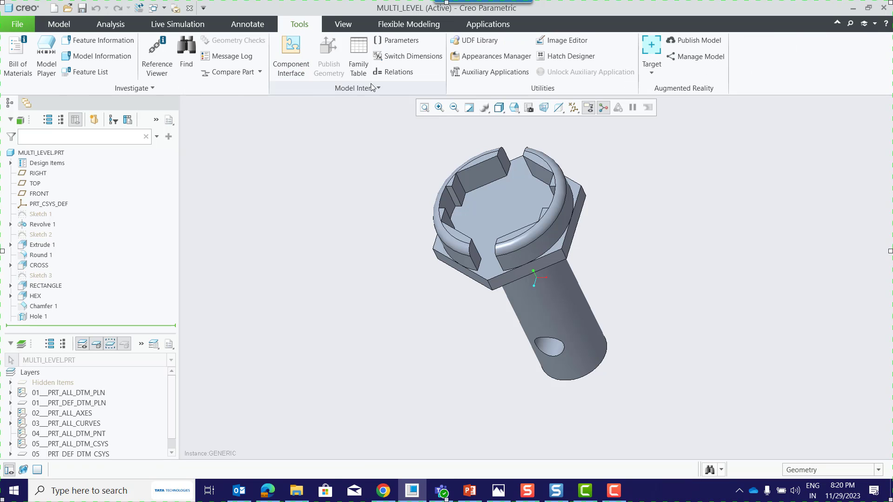
click(393, 71)
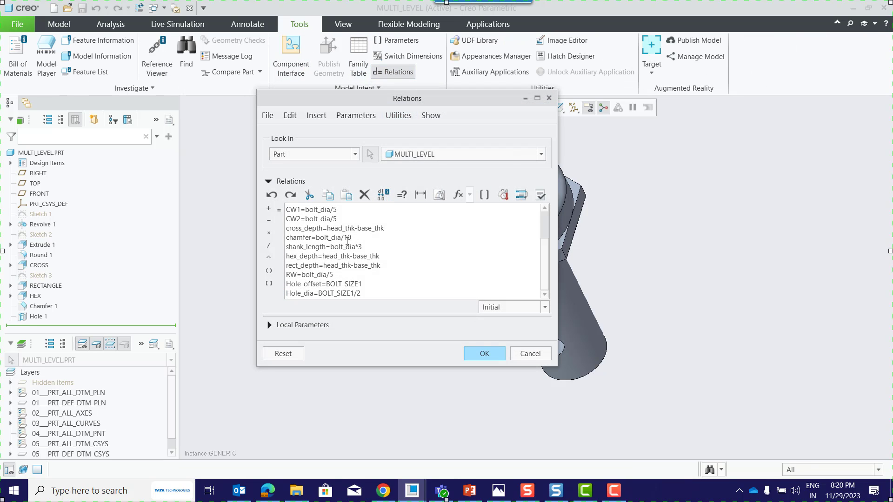
click(492, 359)
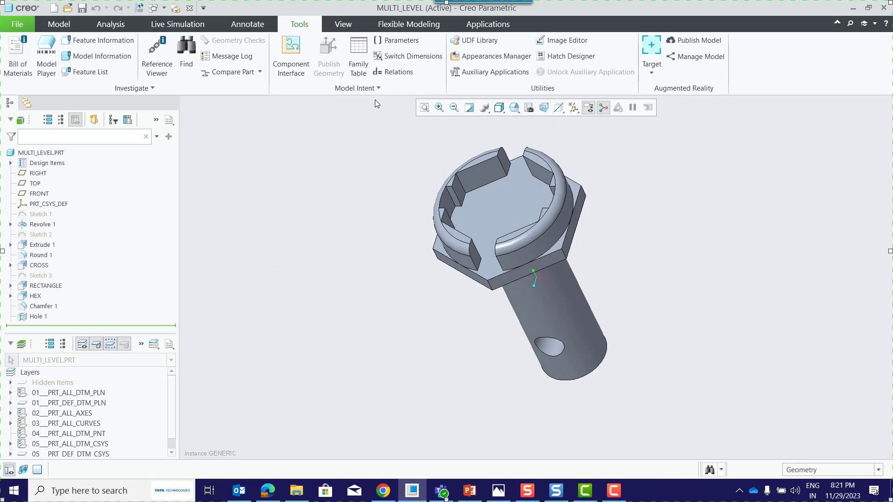
click(358, 55)
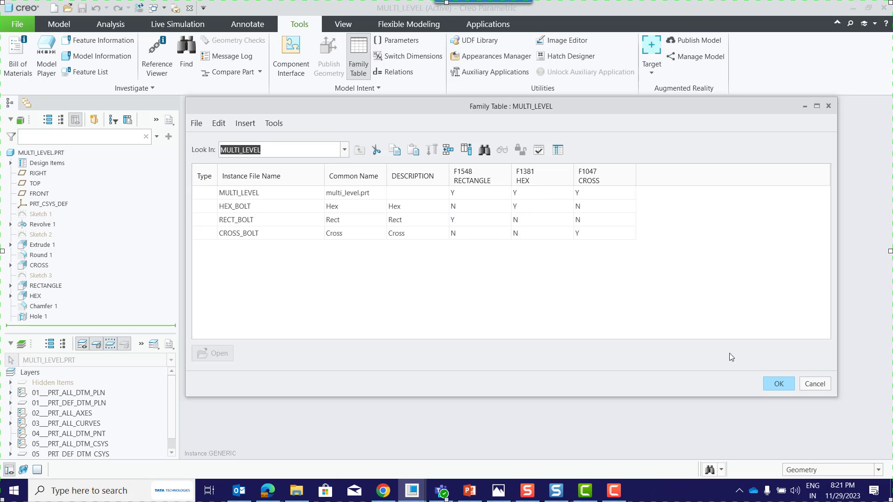
click(779, 384)
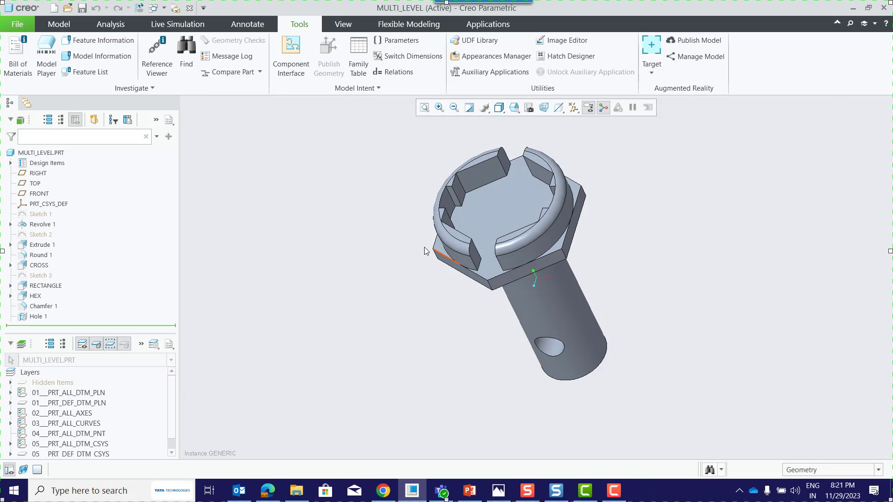
Inspect the MULTI_LEVEL parameters, including BOLT_SIZE1, and read through the relations that depend on it.
click(411, 45)
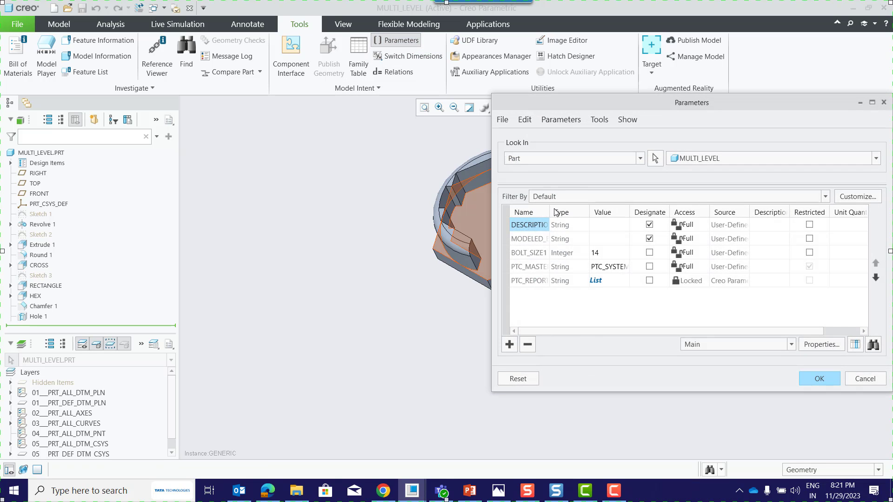
drag(547, 208, 588, 209)
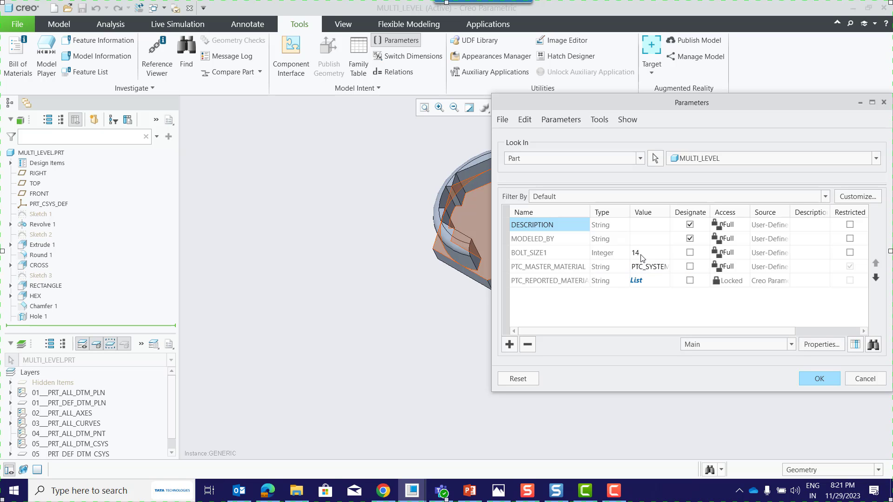
click(826, 381)
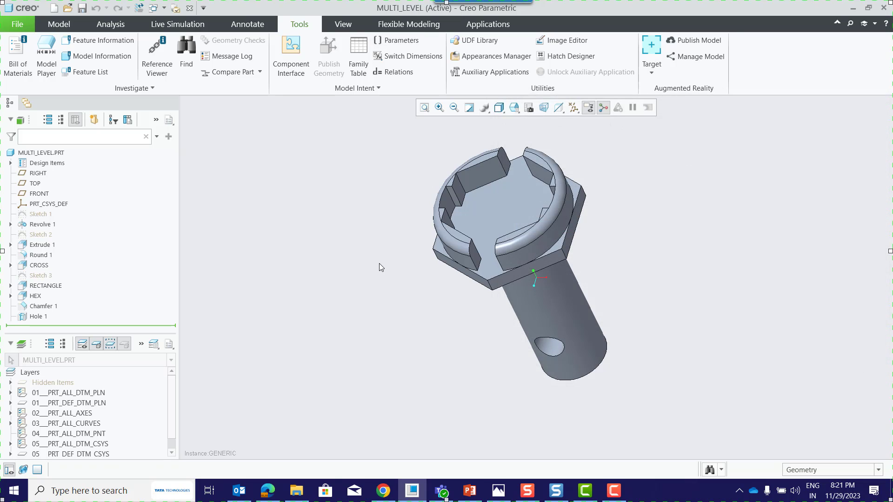
click(394, 72)
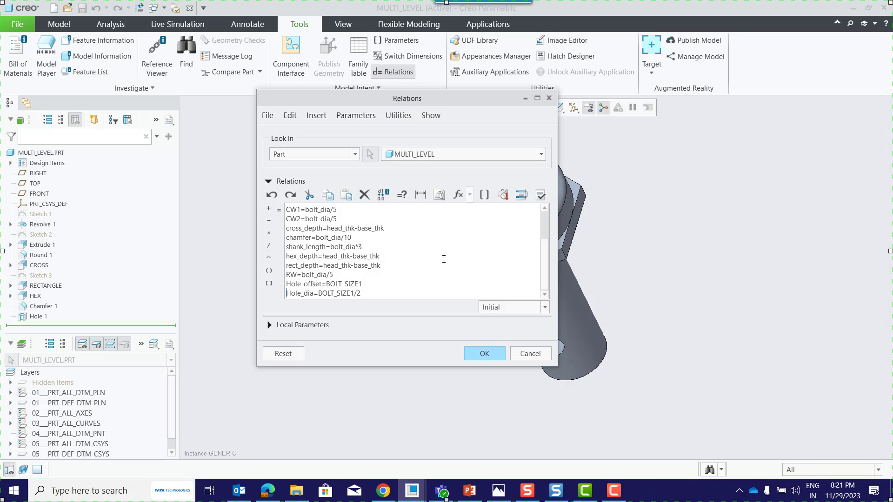
scroll(444, 259, up, 3)
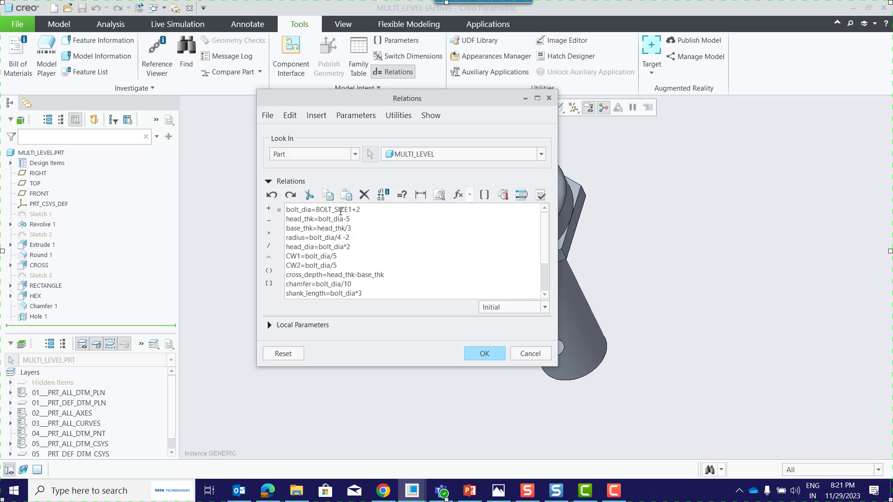
click(484, 353)
Display the Revolve 1 dimensions of the generic bolt to check the shank diameter against the bolt_dia relation.
click(46, 224)
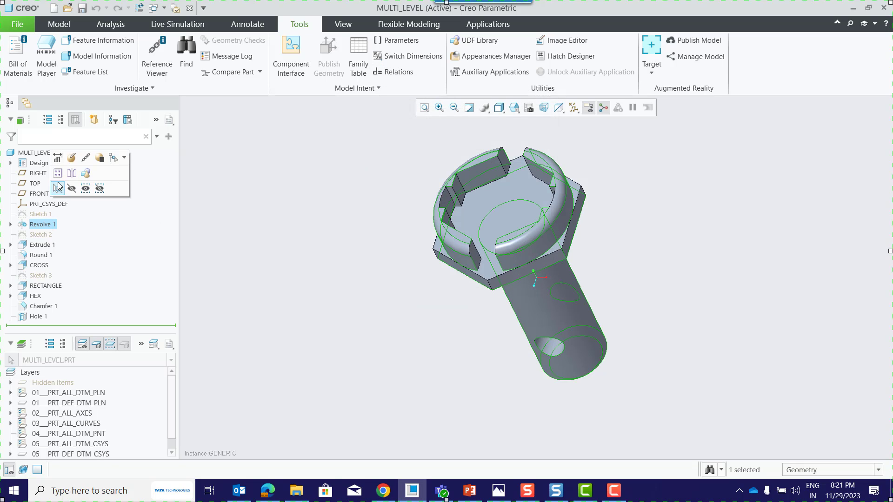
click(58, 187)
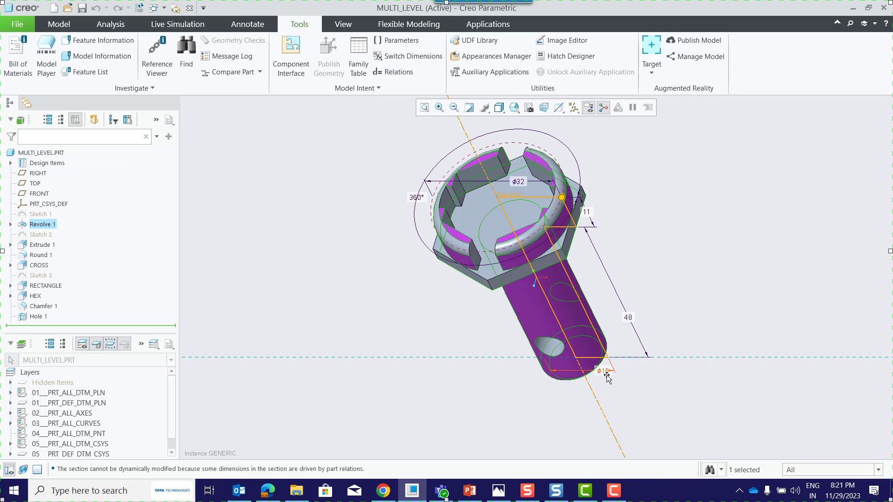
scroll(607, 379, down, 3)
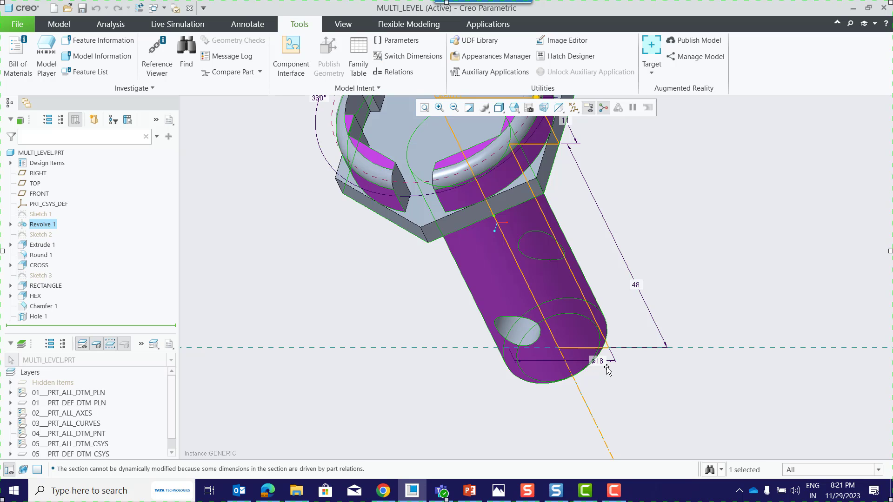
scroll(609, 394, up, 3)
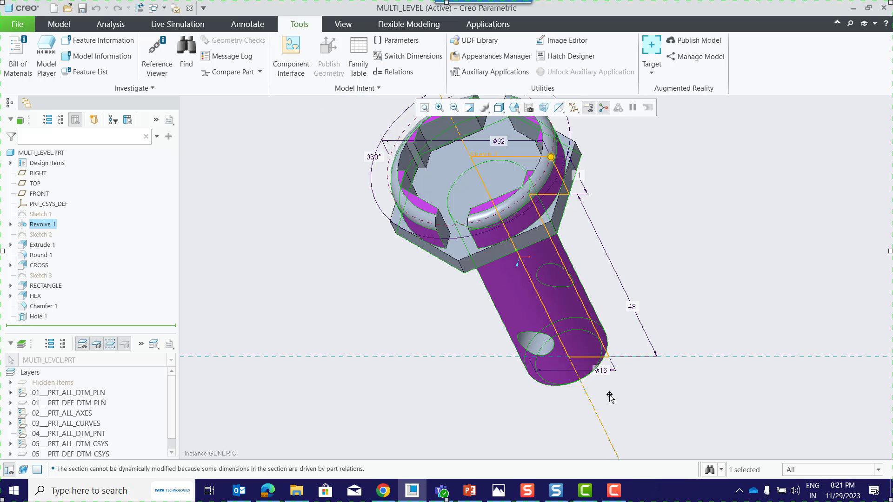
click(707, 263)
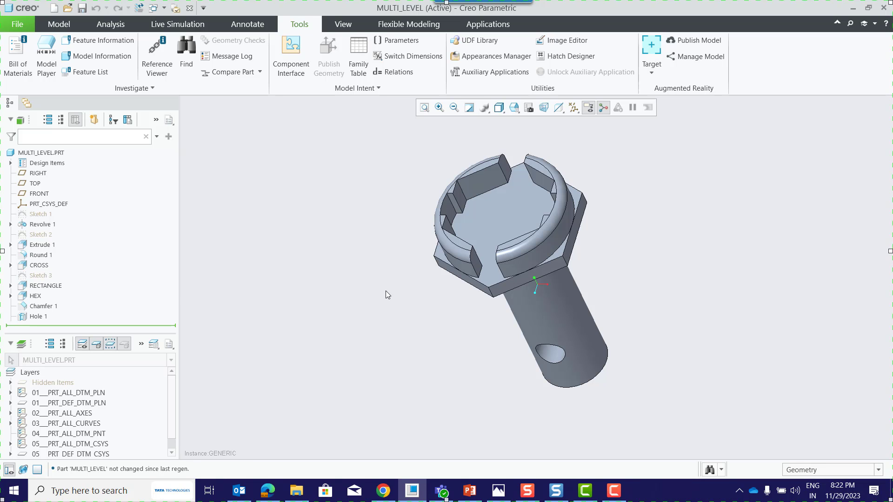
Highlight Chamfer 1 and Hole 1 on the shank to inspect them, and restore the default orientation.
click(40, 307)
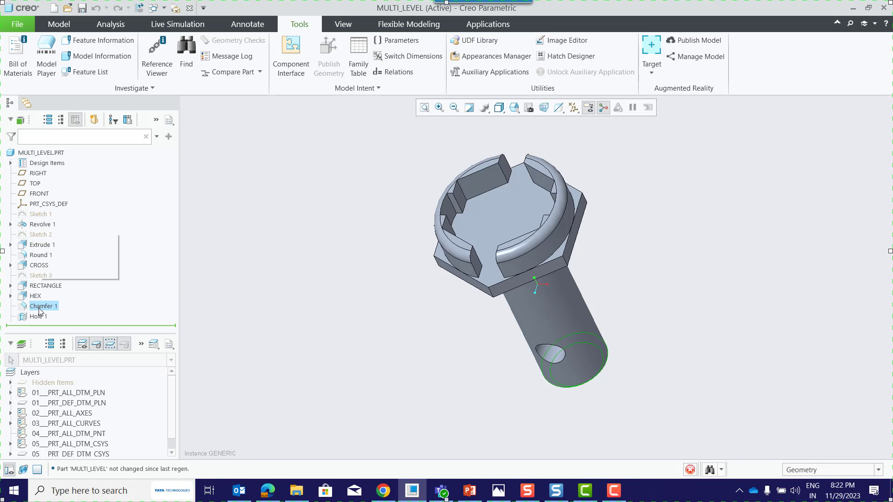
middle_drag(387, 370, 371, 323)
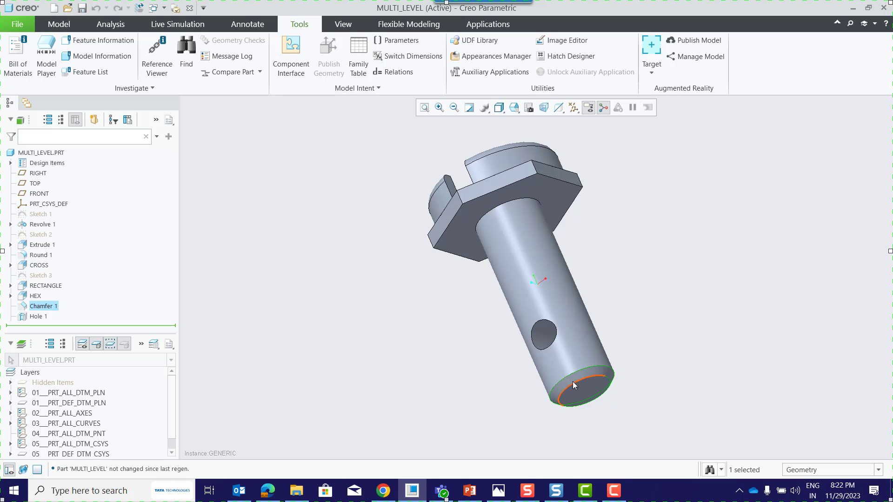
click(424, 310)
click(38, 317)
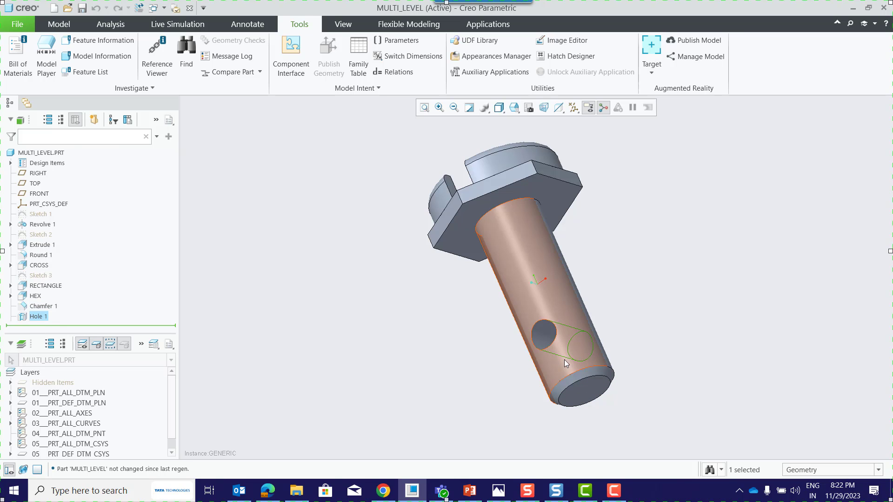
click(417, 305)
click(515, 108)
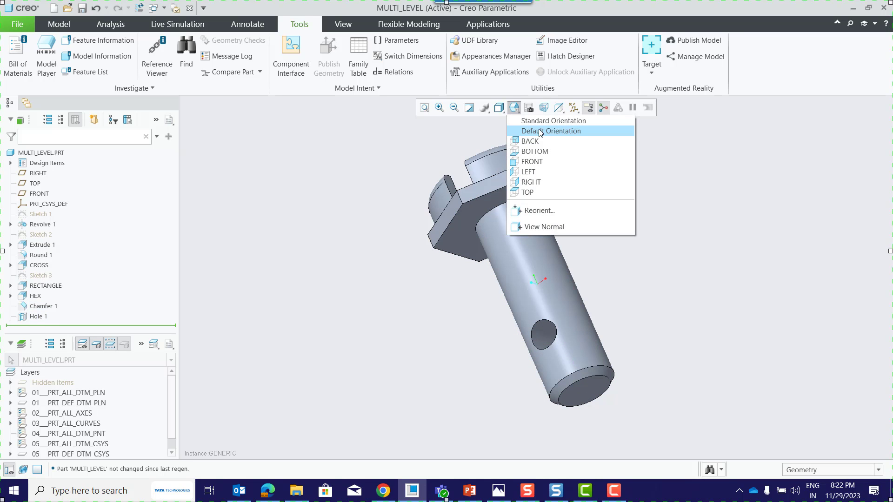
click(539, 132)
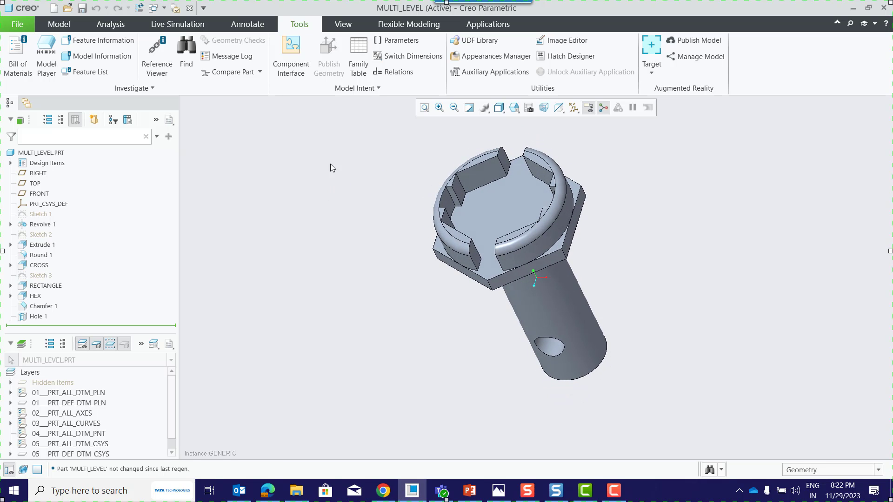
Insert an instance-level family table under the HEX_BOLT instance of the MULTI_LEVEL family table.
click(358, 53)
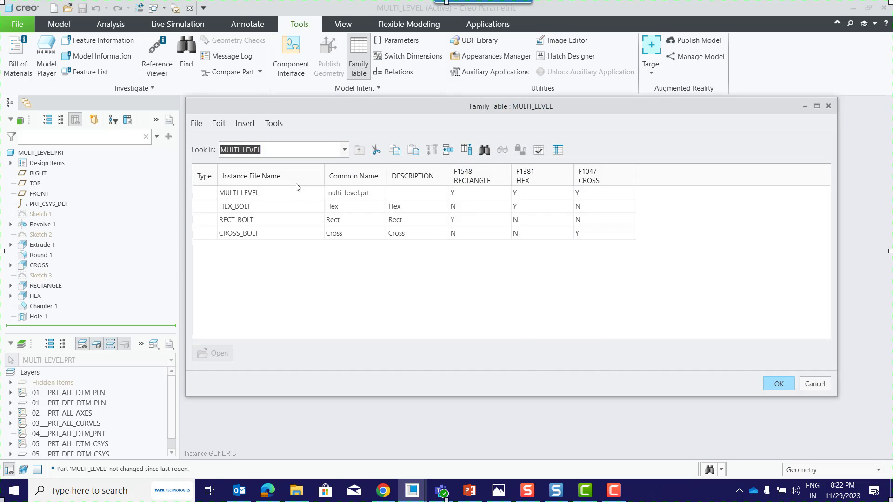
double_click(239, 209)
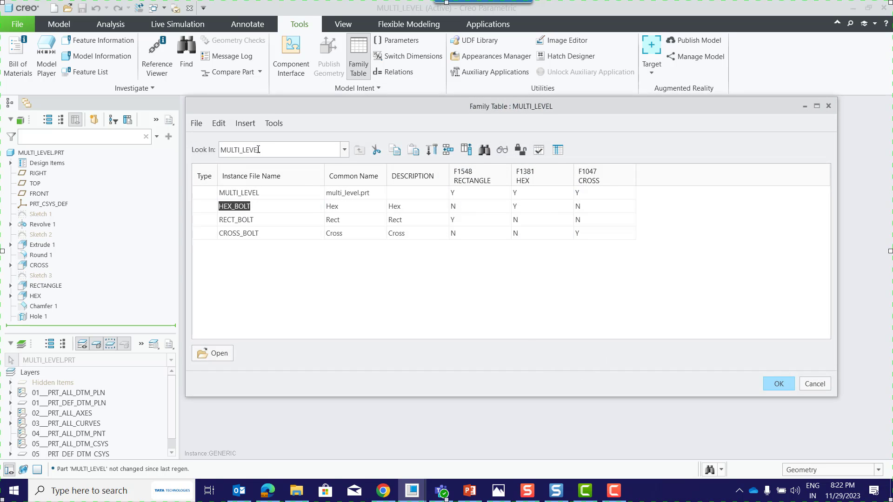
click(248, 124)
click(281, 176)
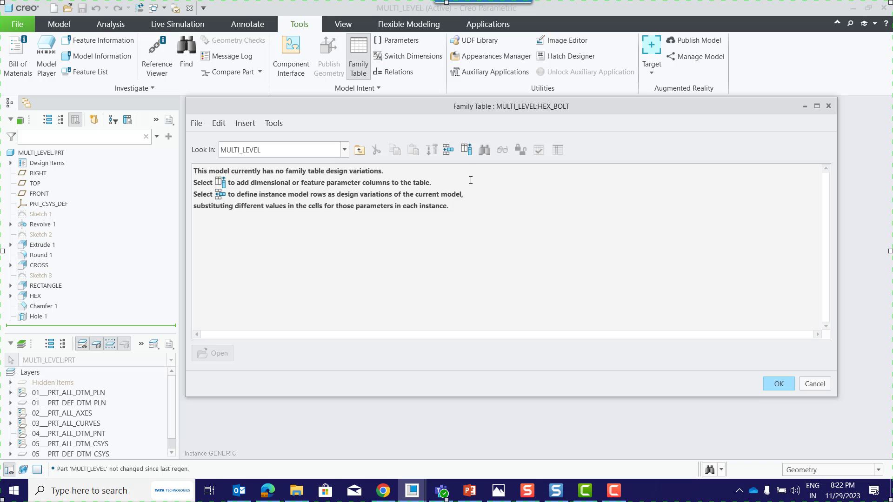
Add the BOLT_SIZE1 parameter as a column item of the HEX_BOLT family table.
click(466, 150)
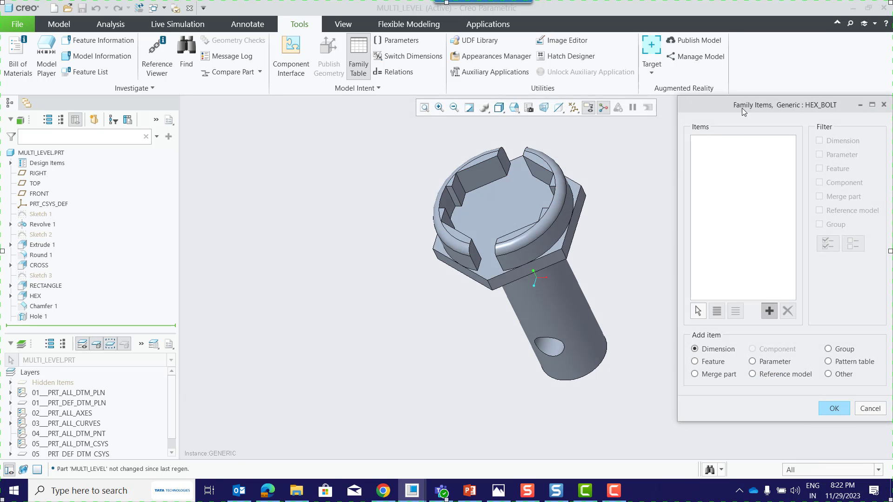
drag(738, 108, 253, 74)
click(268, 327)
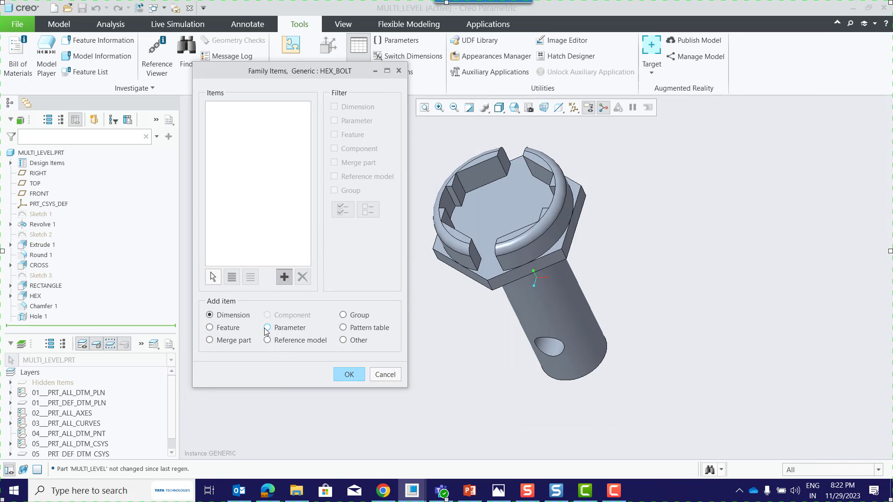
drag(702, 127, 631, 125)
click(521, 263)
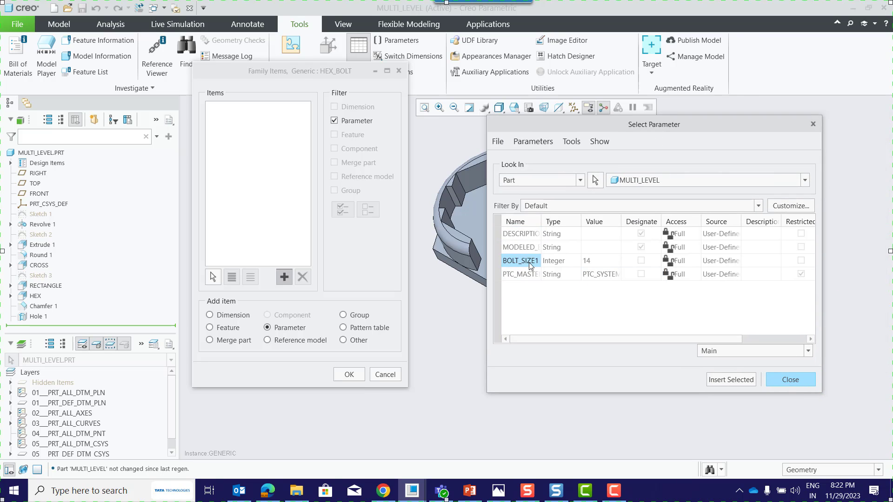
click(728, 380)
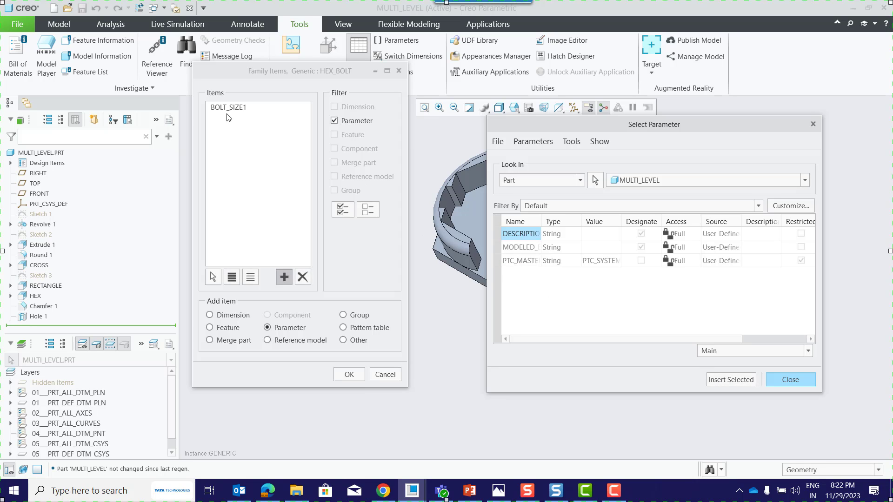
click(788, 380)
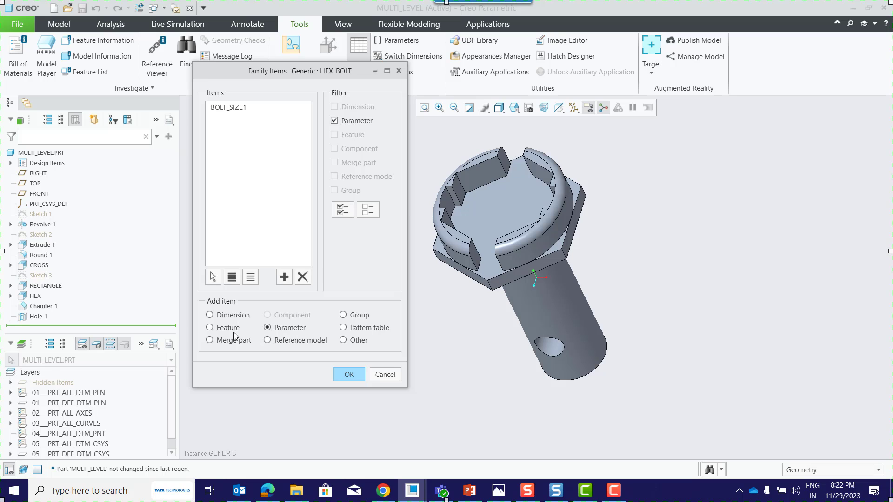
Add the Chamfer 1 and Hole 1 features as column items of the HEX_BOLT family table.
click(210, 327)
click(284, 277)
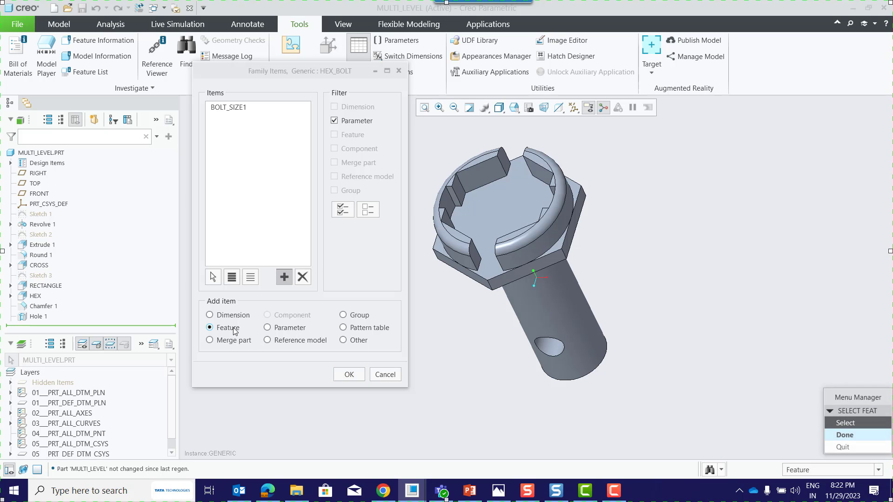
click(46, 306)
click(37, 316)
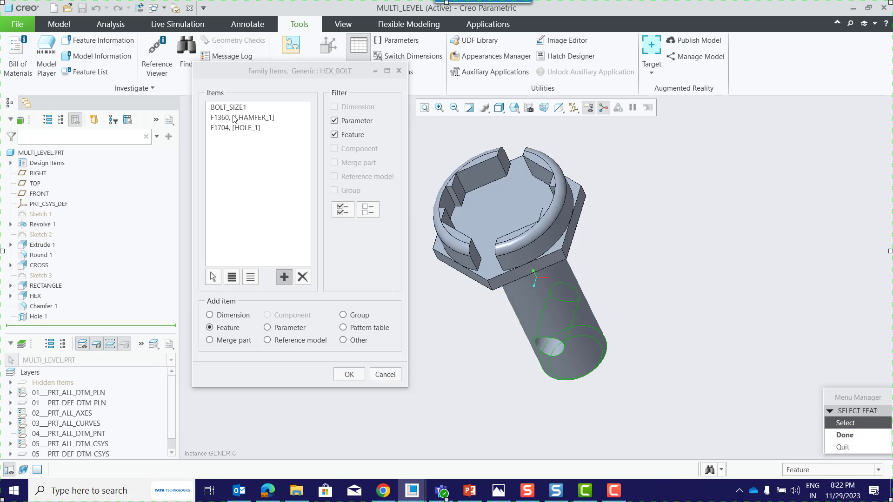
click(845, 435)
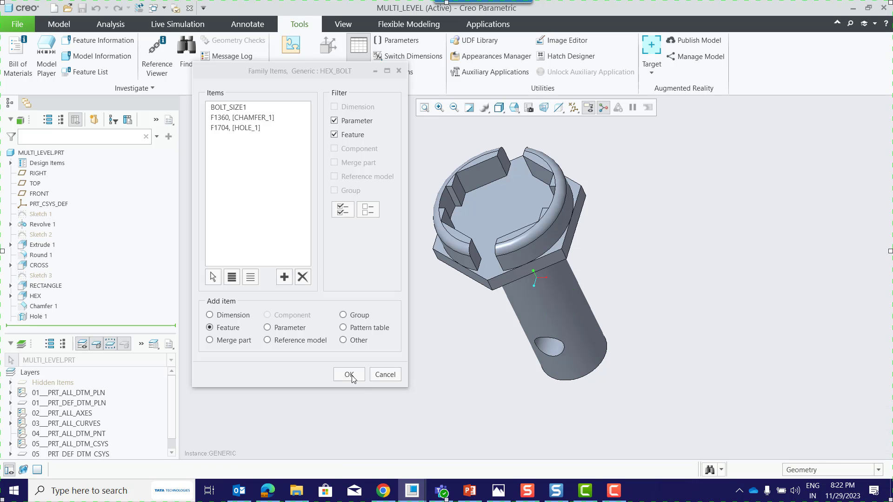
Accept the column items and add four new instance rows to the HEX_BOLT family table.
click(350, 375)
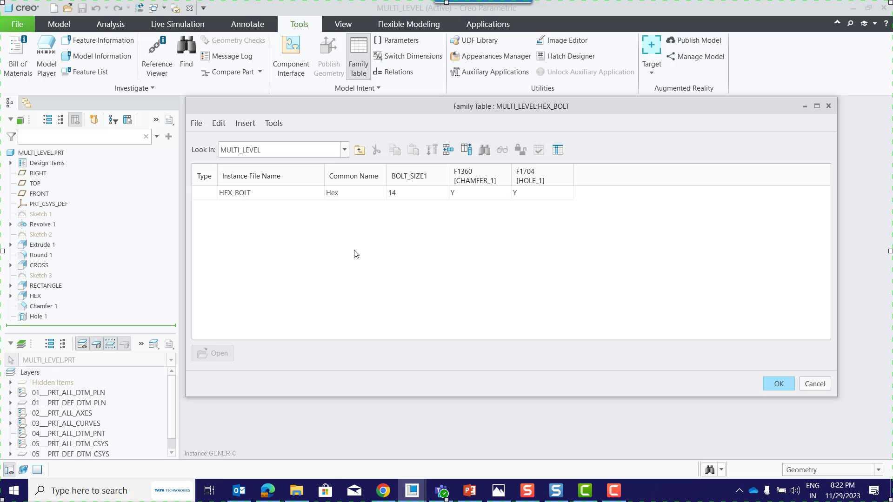
click(448, 151)
click(448, 151)
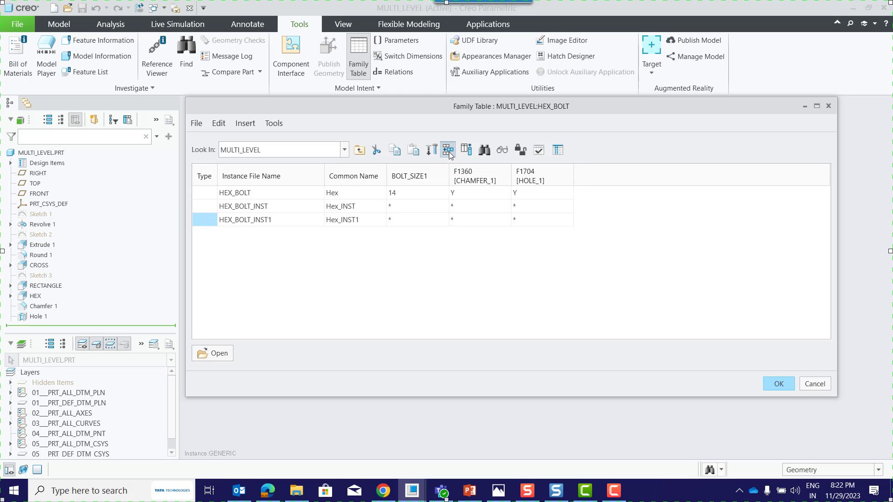
click(448, 151)
click(449, 152)
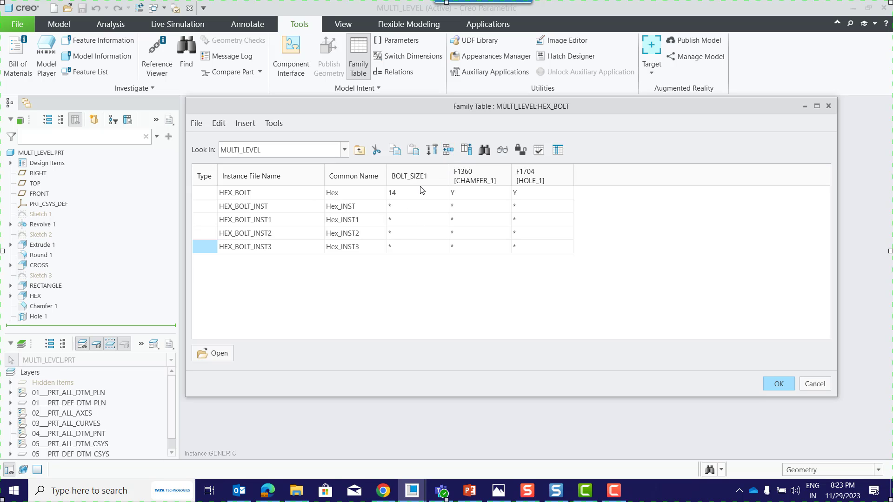
Set BOLT_SIZE1 of the four new instances to 15, 20, 35 and 48.
click(397, 210)
click(396, 221)
click(399, 234)
text(35)
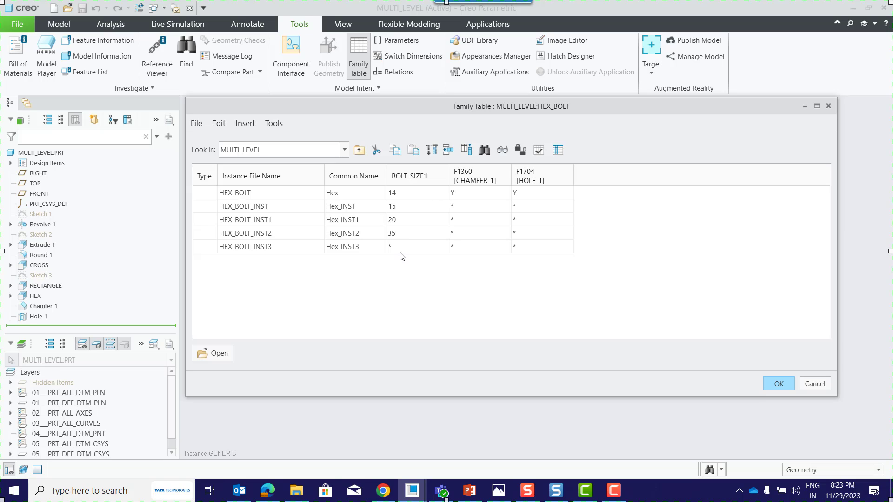
click(400, 251)
double_click(401, 249)
text(48)
click(407, 270)
Change BOLT_SIZE1 of the first three new instances to 18, 23 and 33.
double_click(399, 209)
text(1)
double_click(398, 223)
text(2)
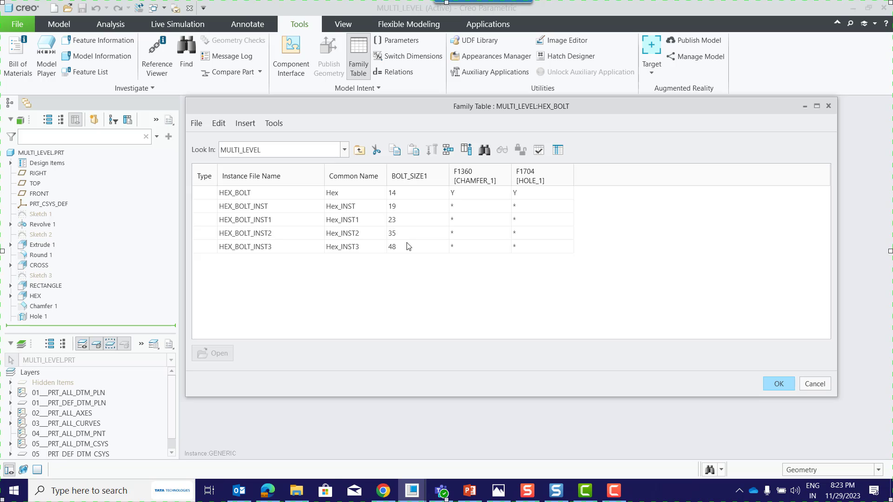
click(405, 234)
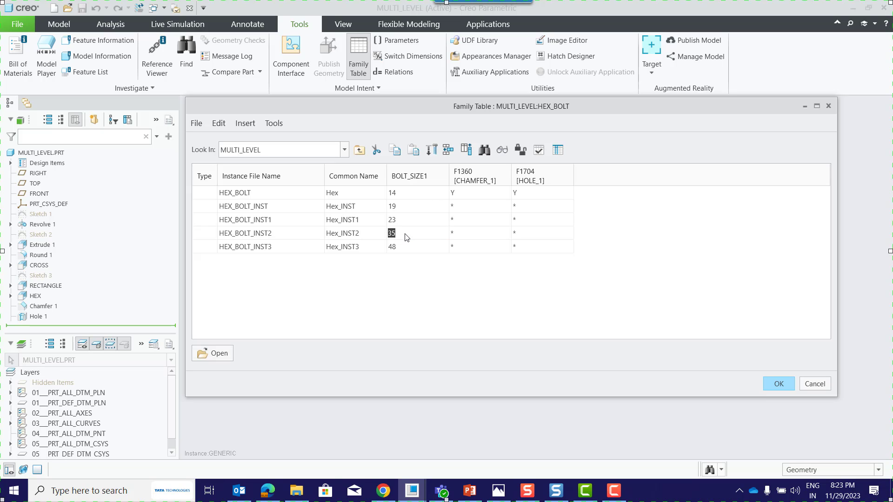
text(33)
click(438, 285)
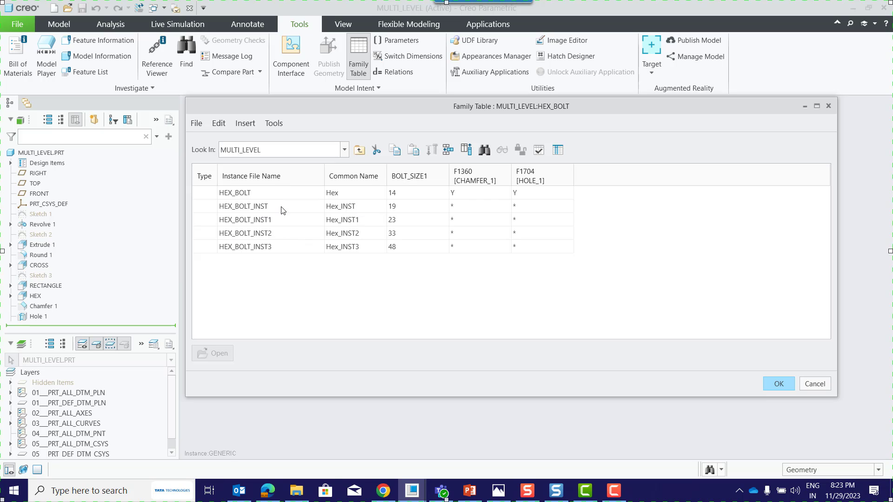
click(392, 207)
text(1)
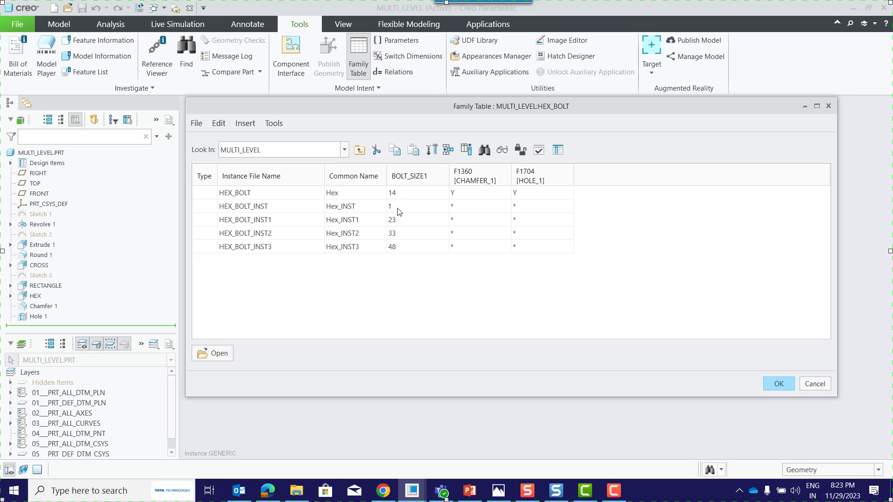
click(431, 263)
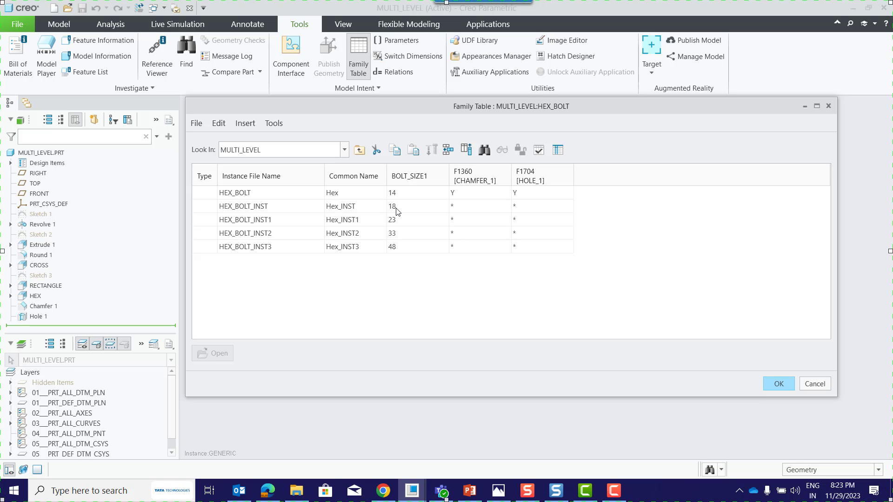
Rename the HEX_BOLT_INST instance as HEX_BOLT_20_HOLE_CHAMFER.
click(288, 207)
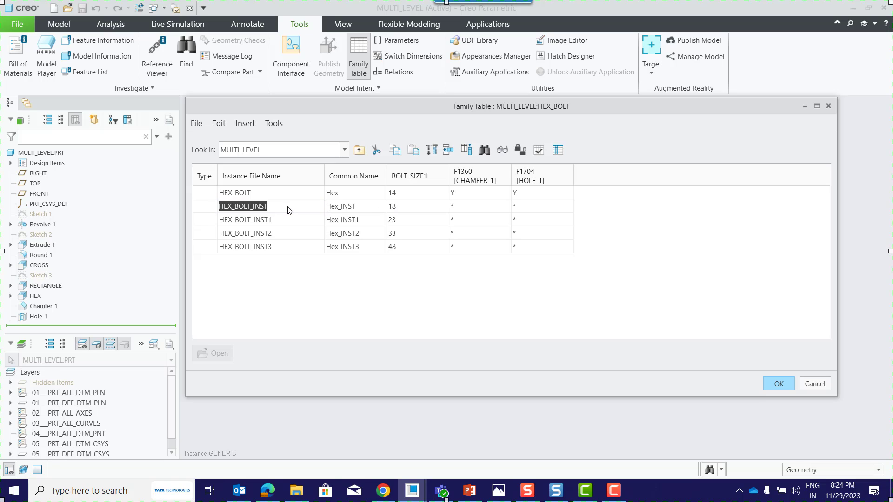
click(288, 207)
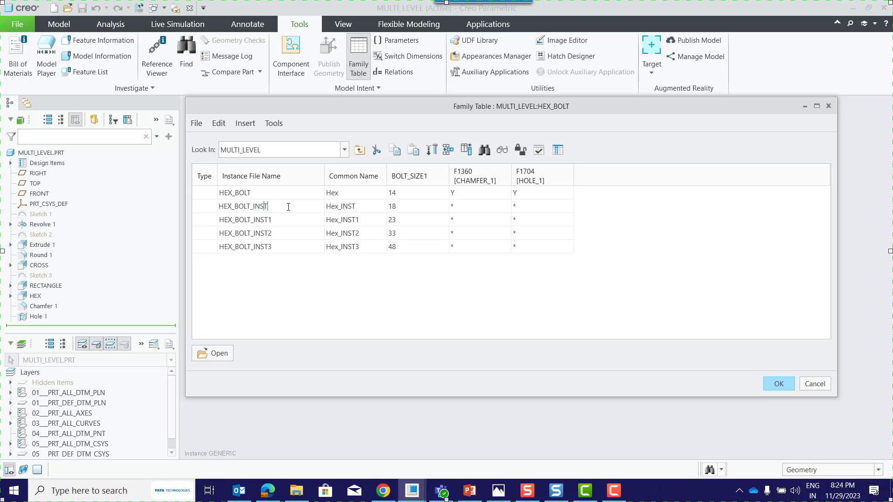
key(BackSpace)
key(BackSpace)
key(BackSpace)
text(le)
key(Return)
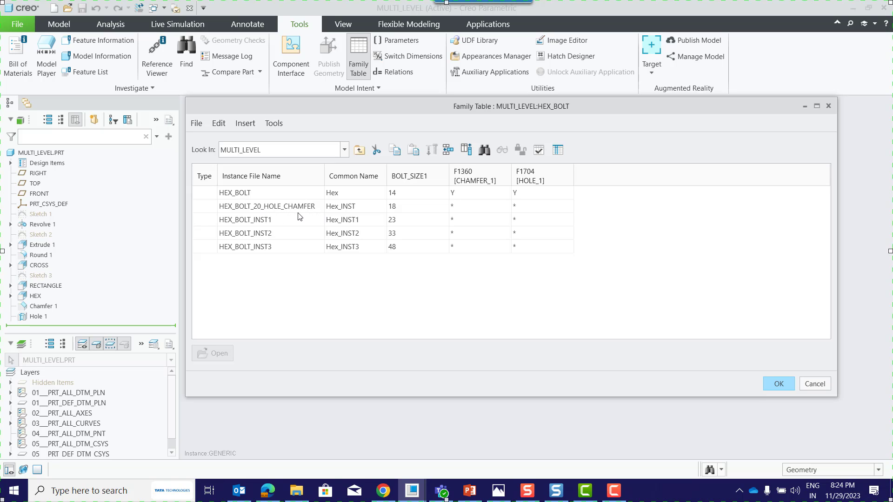
Set both CHAMFER_1 and HOLE_1 to Y for the HEX_BOLT_20_HOLE_CHAMFER instance.
click(471, 210)
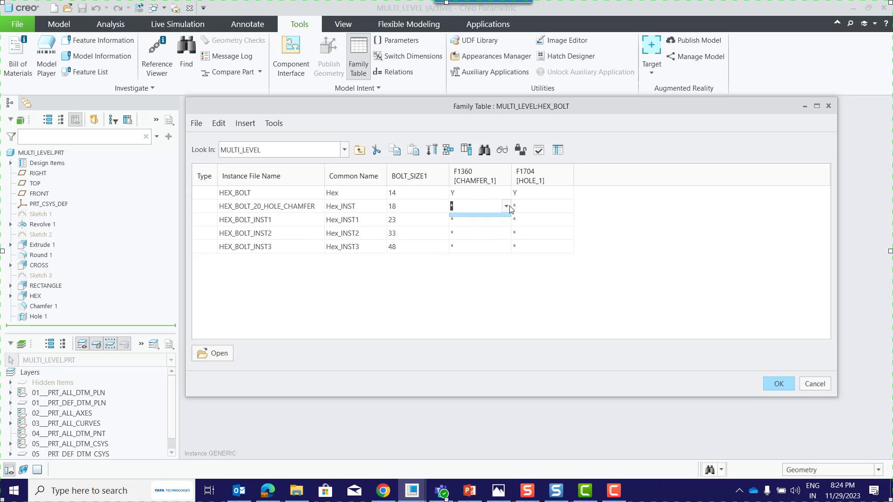
click(474, 219)
click(544, 207)
click(569, 206)
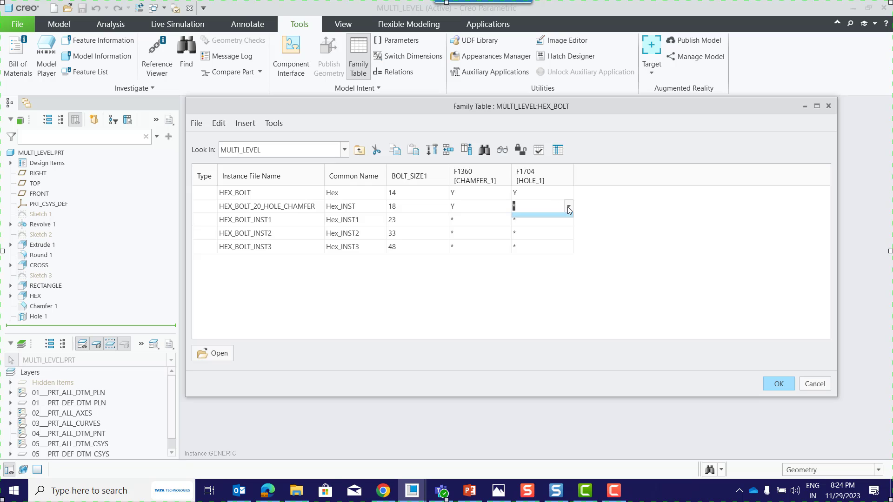
click(535, 219)
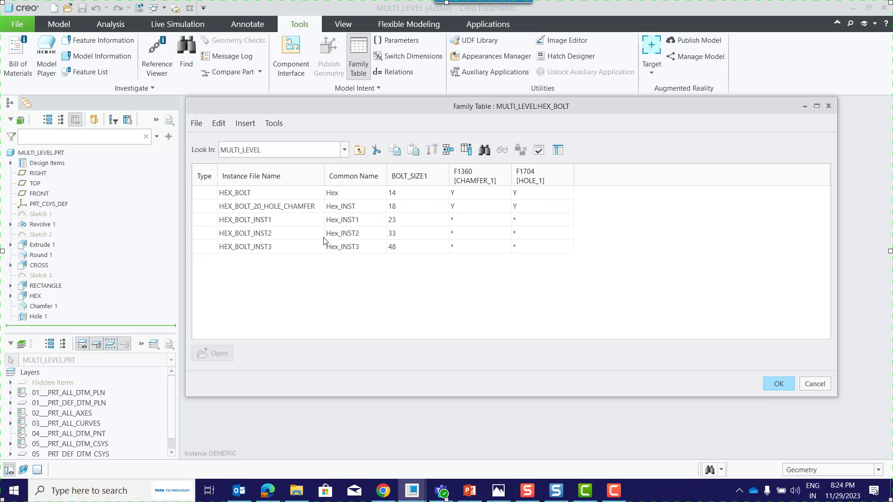
Rename HEX_BOLT_INST1 as HEX_BOLT_25_NOHOLE_NOCHAMFER and widen the instance name column to fit it.
click(272, 220)
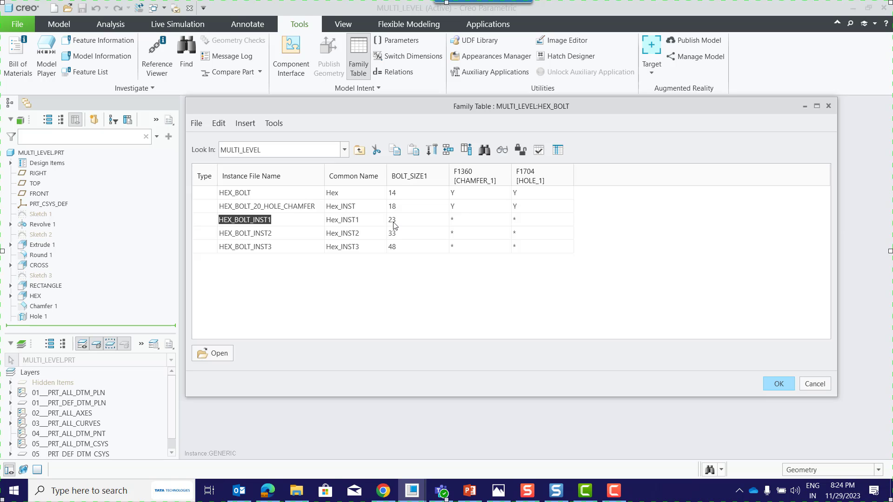
click(288, 222)
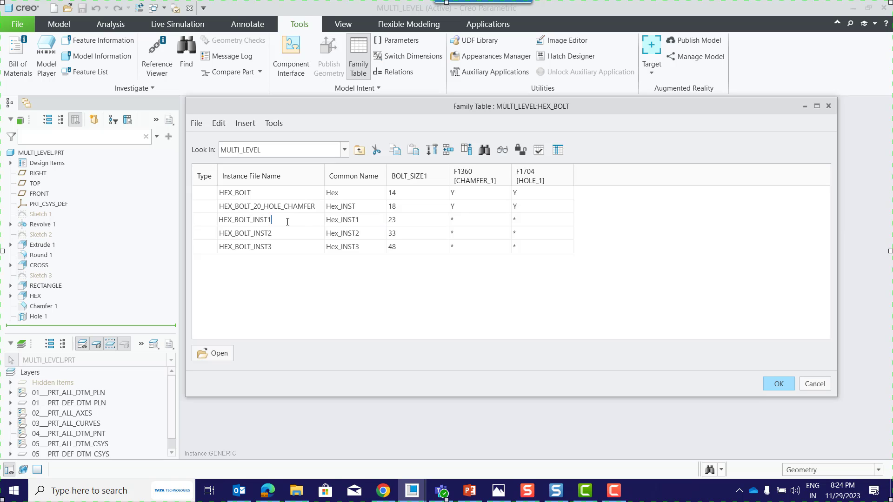
key(BackSpace)
key(BackSpace)
key(BackSpace)
key(BackSpace)
key(BackSpace)
text(25_nohole_nochamfer)
click(324, 291)
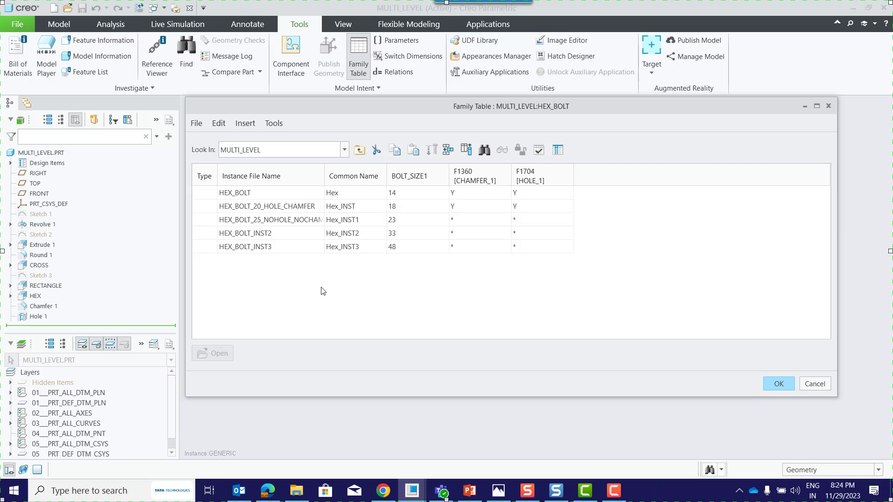
drag(325, 176, 347, 175)
Set both CHAMFER_1 and HOLE_1 to N for the HEX_BOLT_25_NOHOLE_NOCHAMFER instance.
click(492, 224)
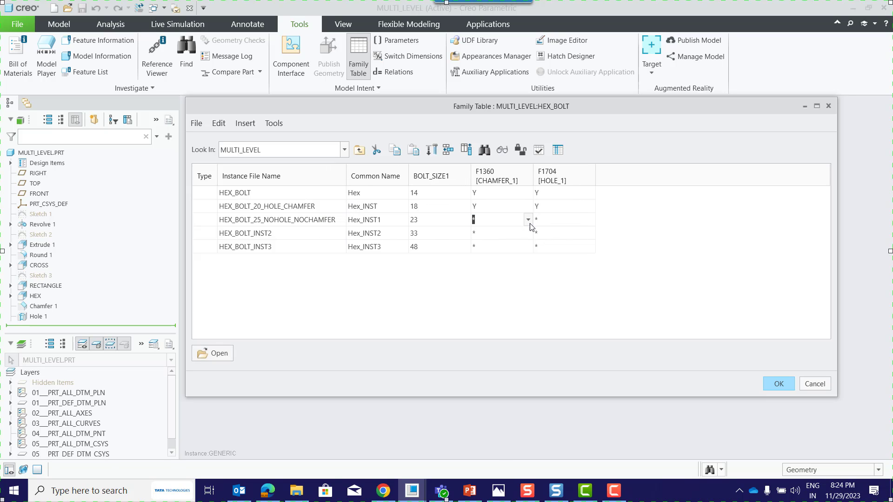
click(528, 220)
click(501, 245)
click(580, 221)
click(591, 220)
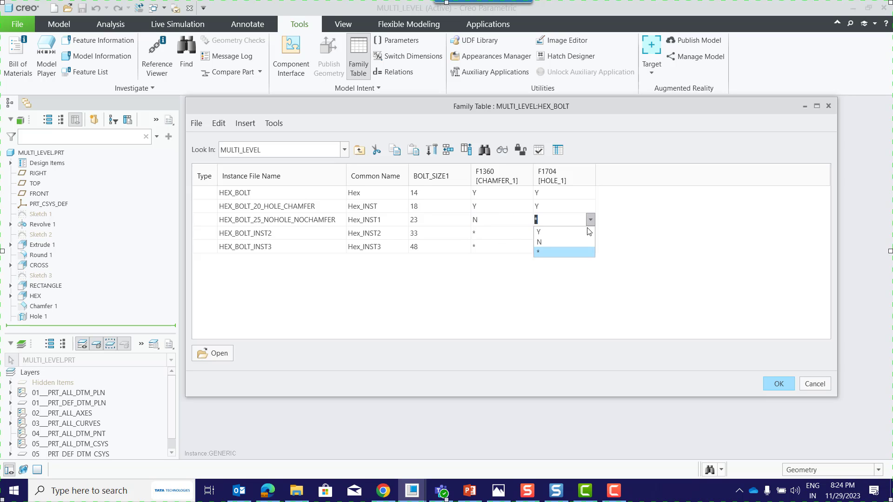
click(564, 241)
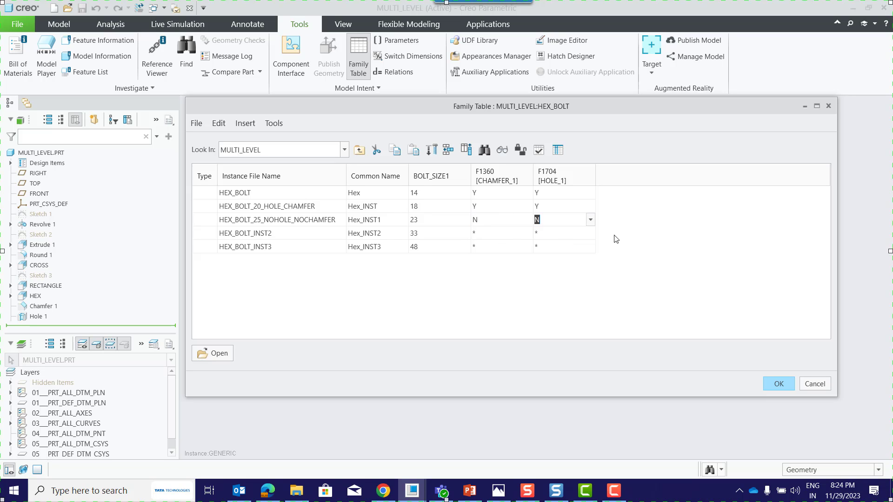
Rename the HEX_BOLT_INST2 instance as HEX_BOLT_35_NOHOLE_CHAMFER.
click(281, 231)
click(281, 231)
key(BackSpace)
key(BackSpace)
text(anfermfer)
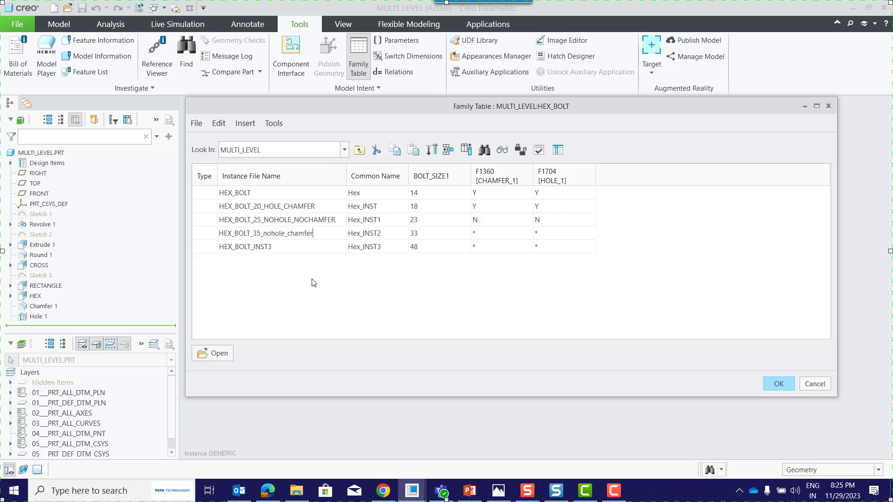
click(312, 282)
Set CHAMFER_1 to Y and HOLE_1 to N for the HEX_BOLT_35_NOHOLE_CHAMFER instance.
click(527, 234)
click(527, 235)
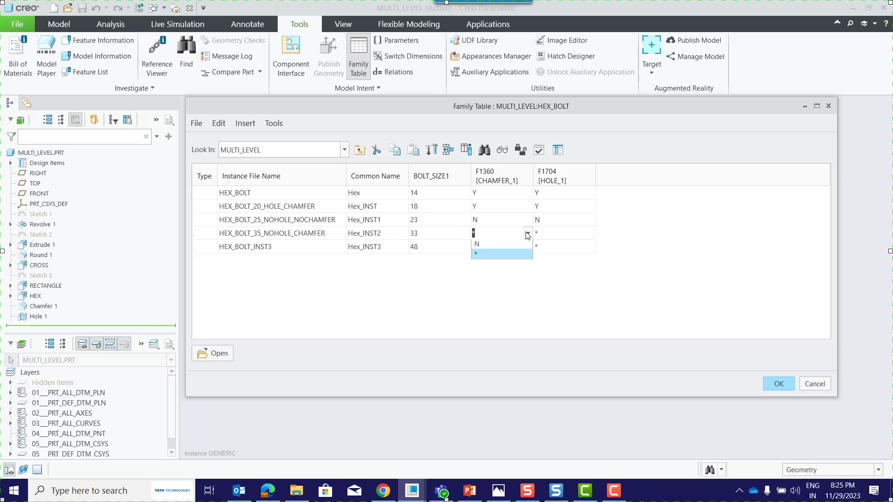
click(509, 245)
click(576, 234)
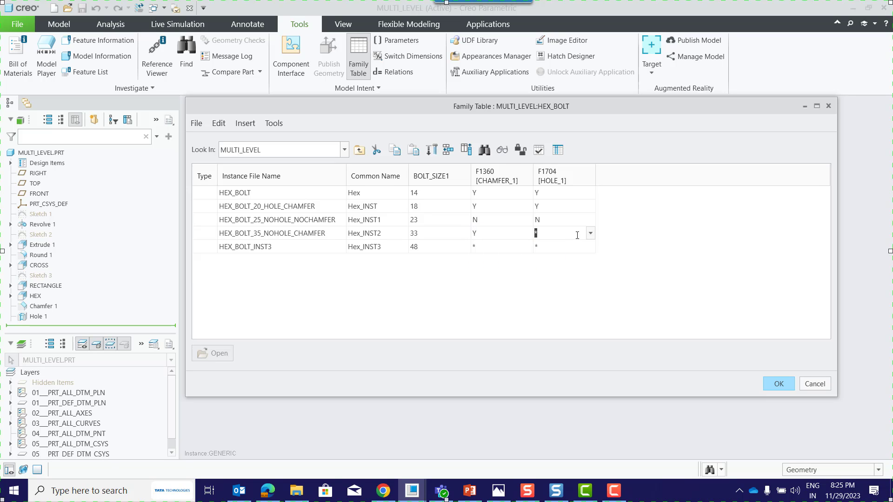
click(590, 233)
click(562, 255)
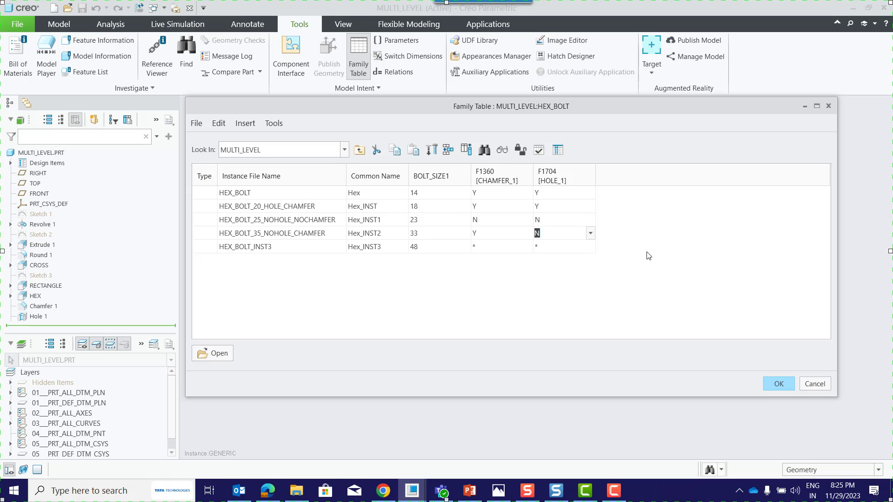
Rename the HEX_BOLT_INST3 instance as HEX_BOLT_50_HOLE_NOCHAMFER.
click(283, 250)
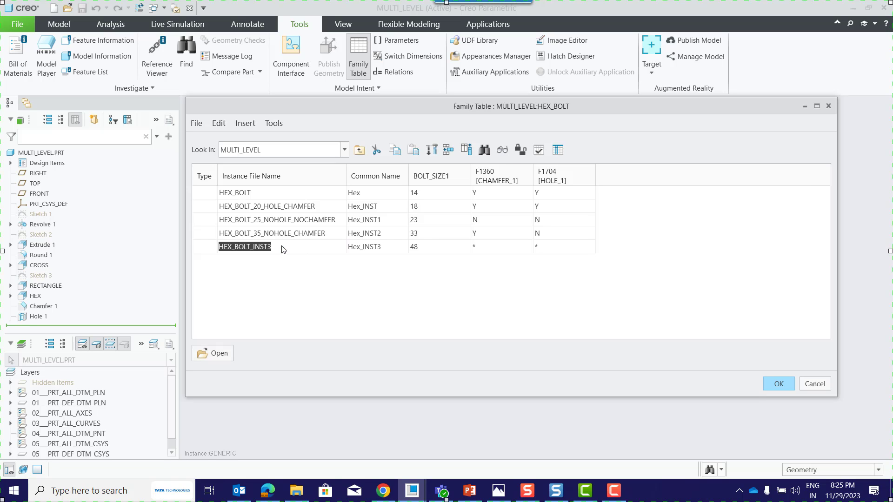
click(282, 247)
key(BackSpace)
key(BackSpace)
key(BackSpace)
key(BackSpace)
key(BackSpace)
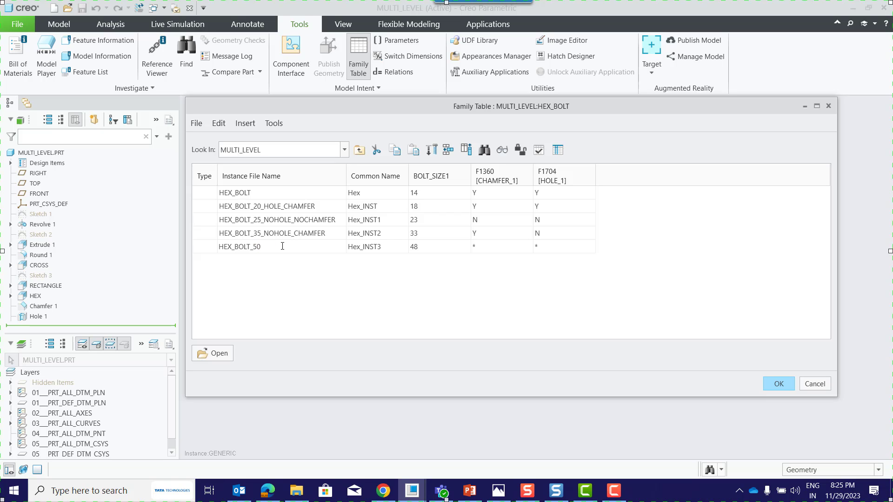
text(50_hole_nochamfer)
Set CHAMFER_1 to N and HOLE_1 to Y for the HEX_BOLT_50_HOLE_NOCHAMFER instance.
click(477, 247)
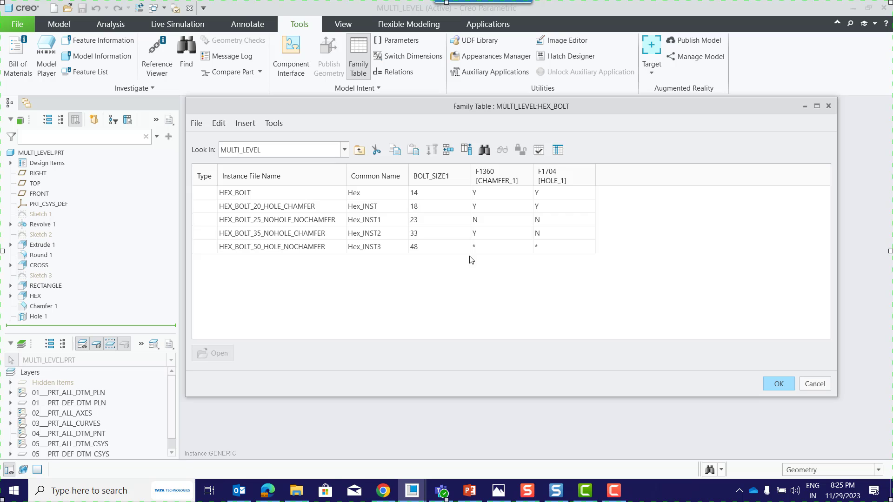
click(528, 247)
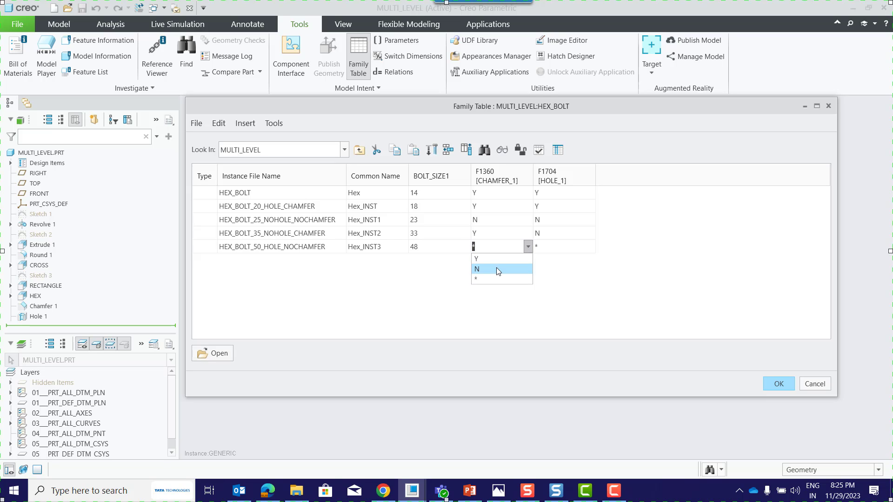
click(496, 267)
click(570, 245)
click(569, 245)
click(591, 247)
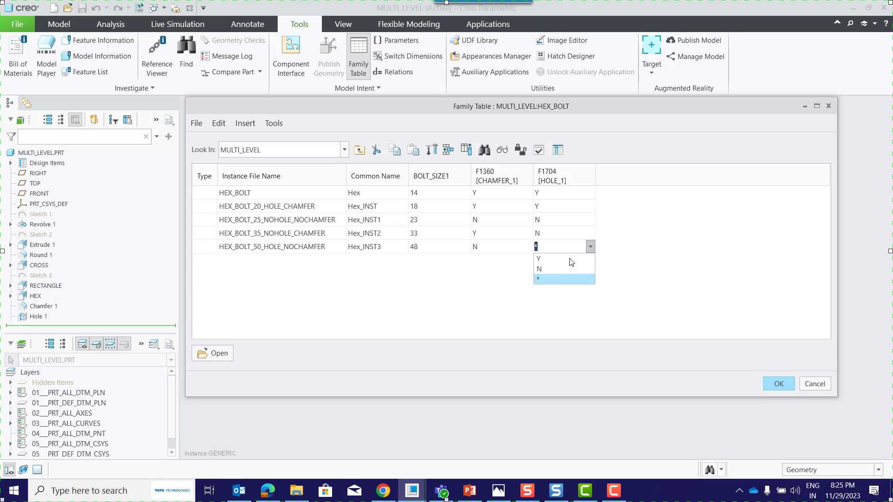
click(567, 259)
click(670, 261)
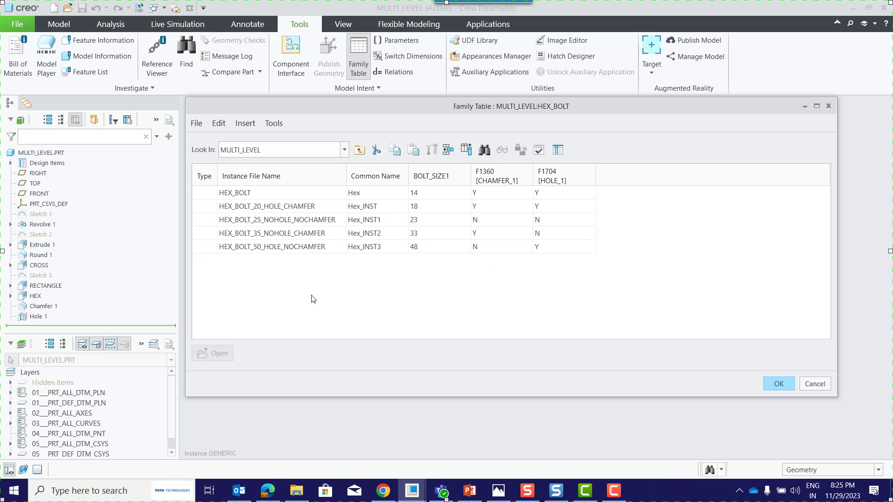
Verify the four new HEX_BOLT instances in the family tree and accept the family table.
click(538, 150)
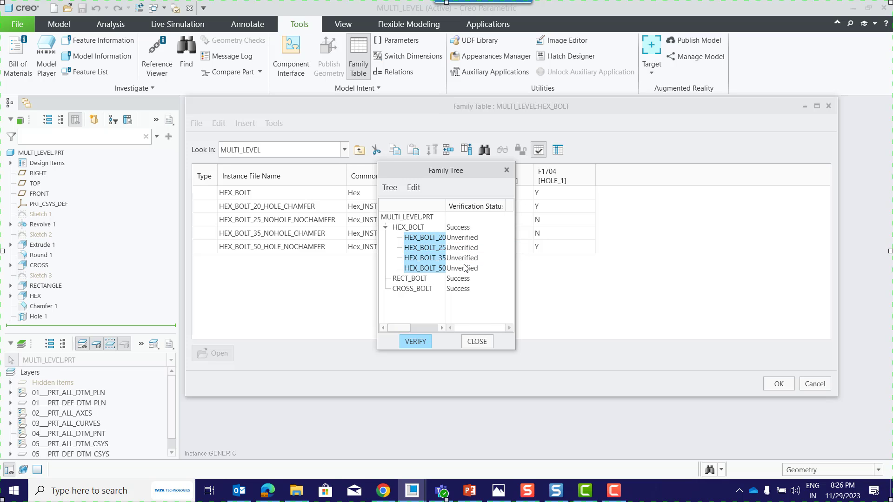
click(420, 343)
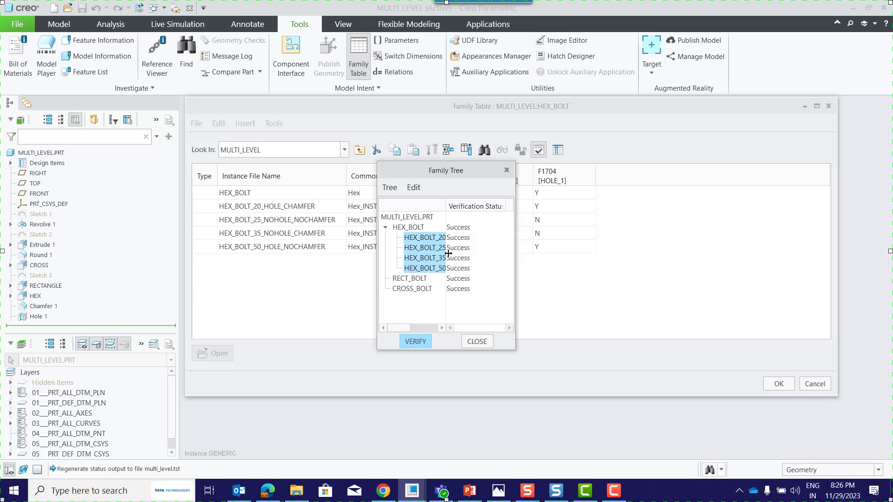
click(477, 342)
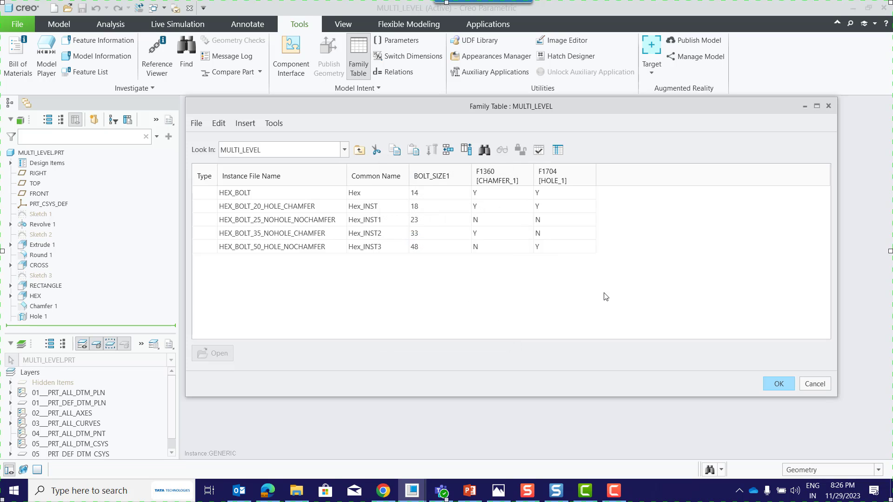
click(778, 385)
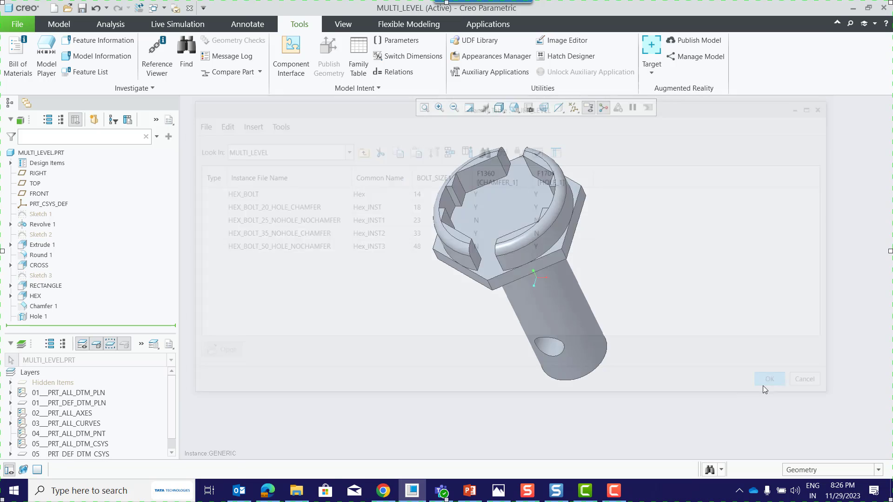
Review the MULTI_LEVEL family table and its HEX_BOLT sub-level, return to MULTI_LEVEL and accept the table.
click(360, 70)
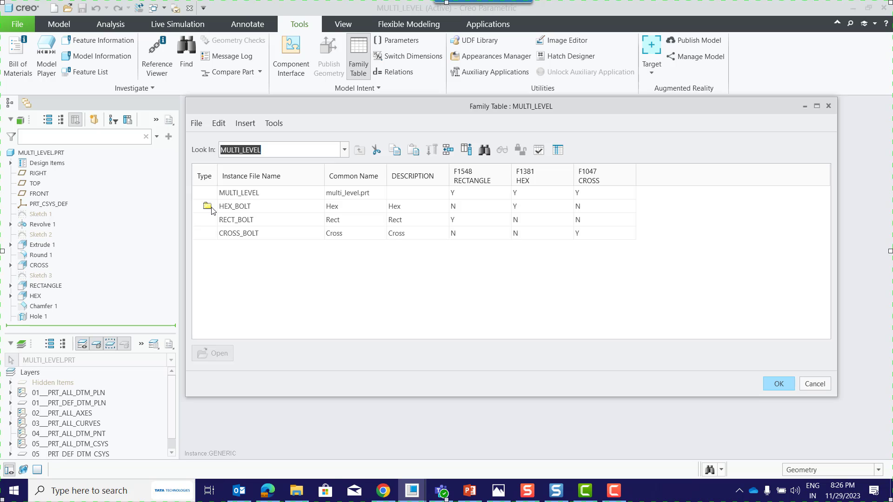
click(344, 150)
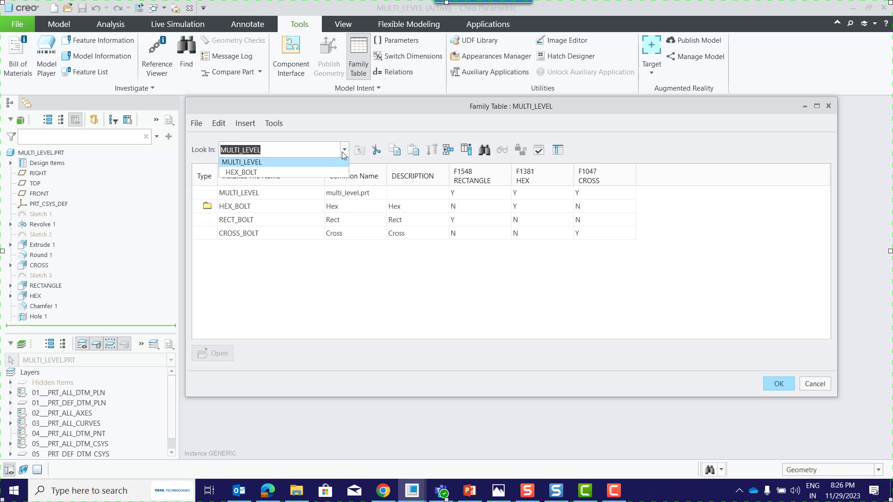
click(259, 175)
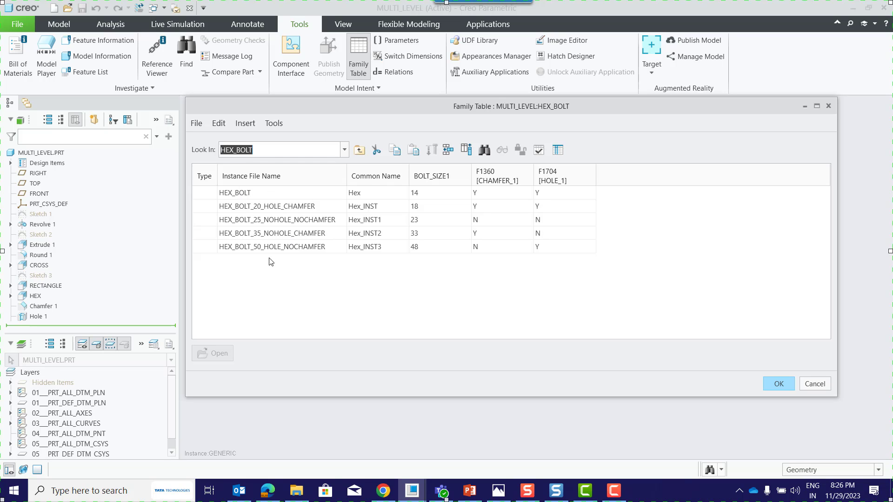
click(345, 149)
click(293, 164)
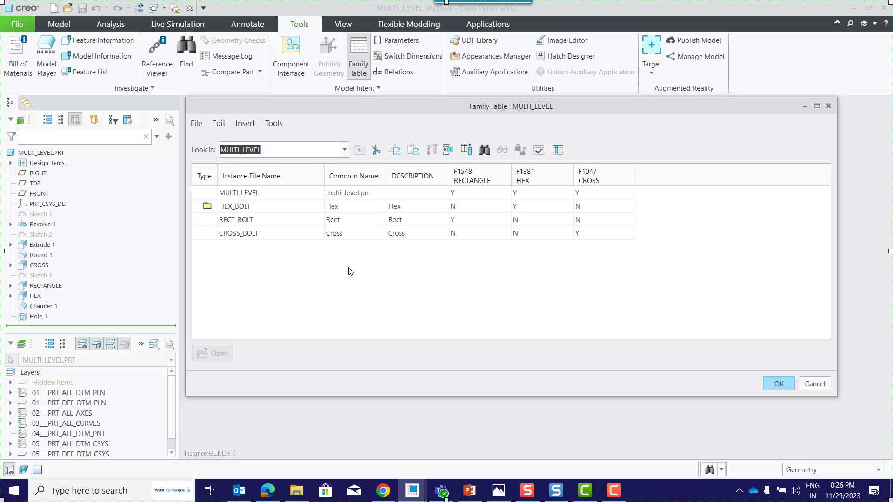
click(779, 385)
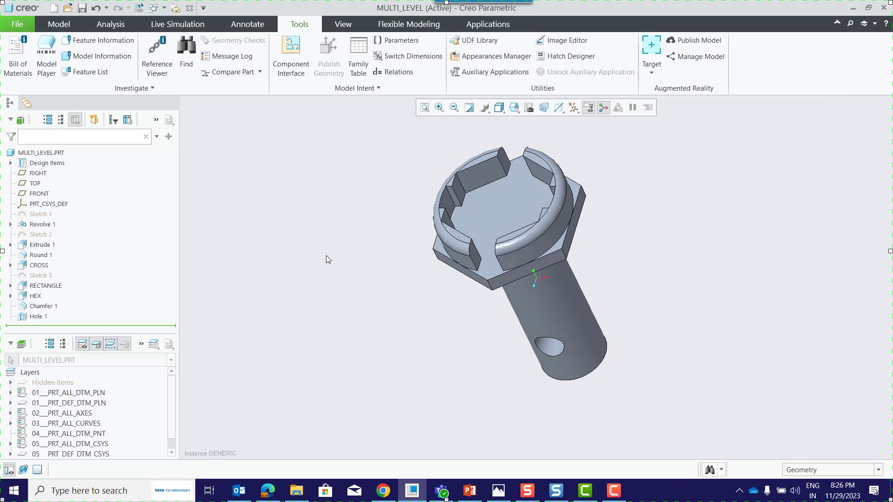
Close the current model window and open the HEX_BOLT_35_NOHOLE_CHAMFER instance through HEX_BOLT of multi_level.prt.
click(189, 9)
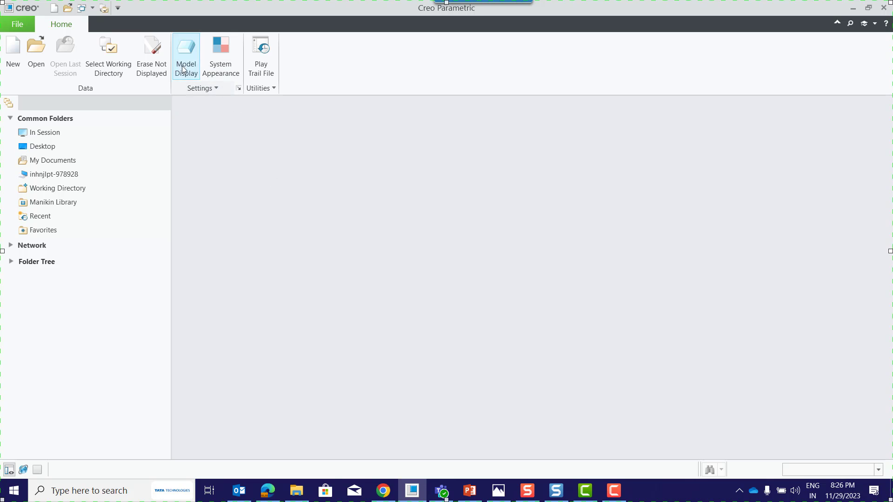
click(39, 66)
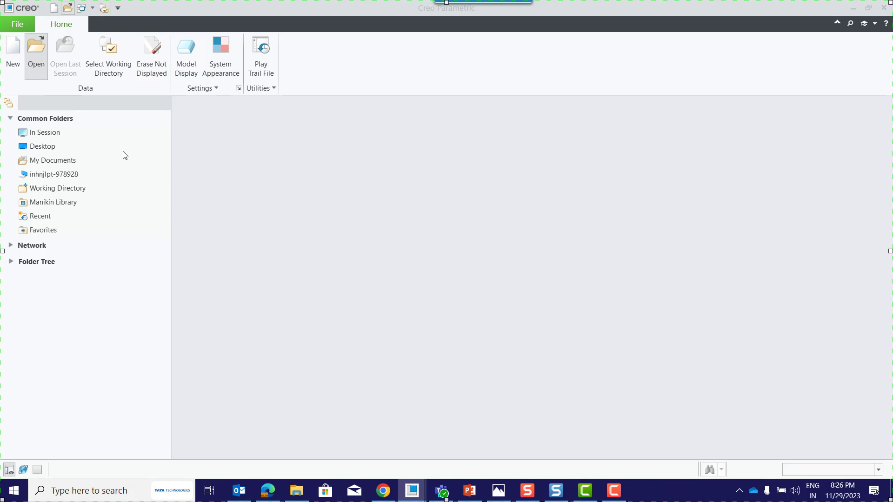
click(344, 182)
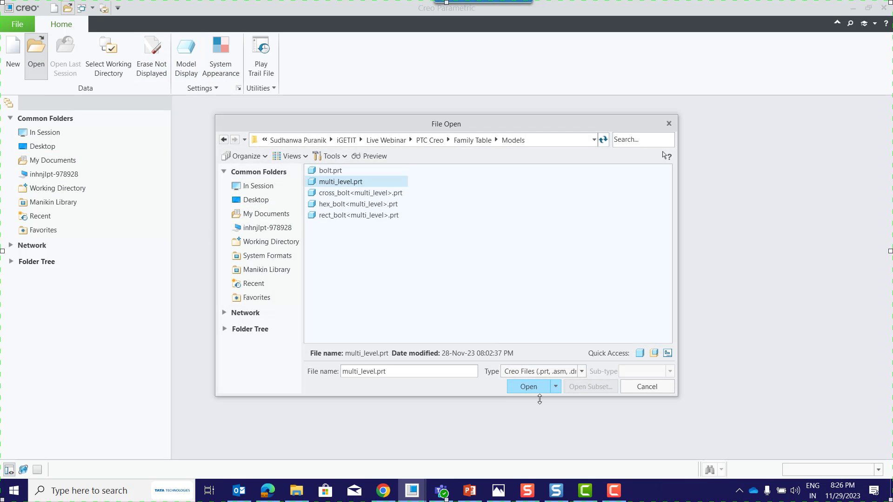
click(530, 388)
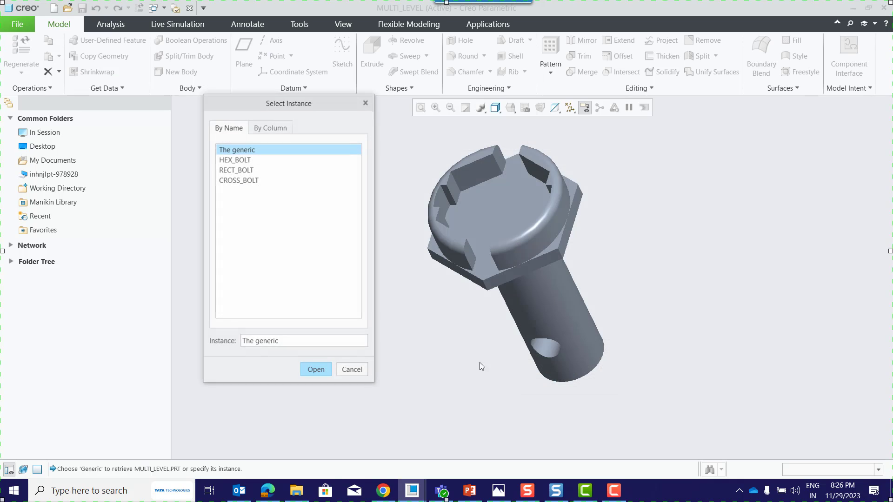
click(236, 160)
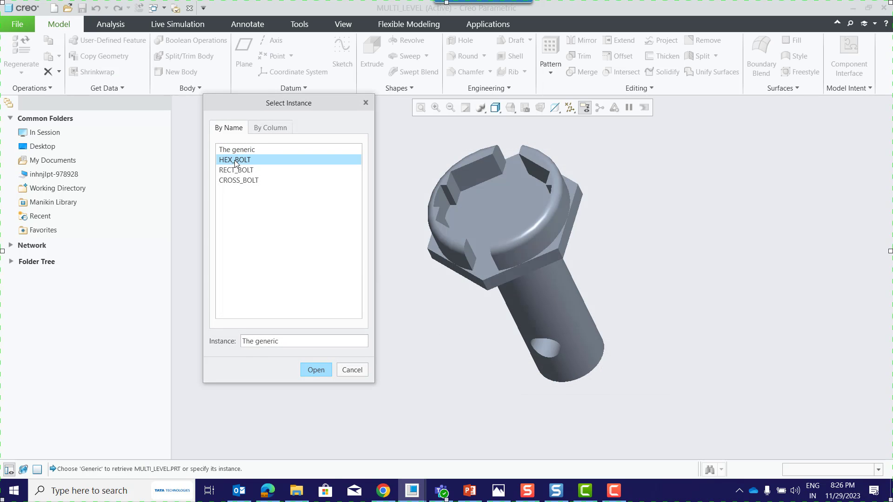
click(314, 370)
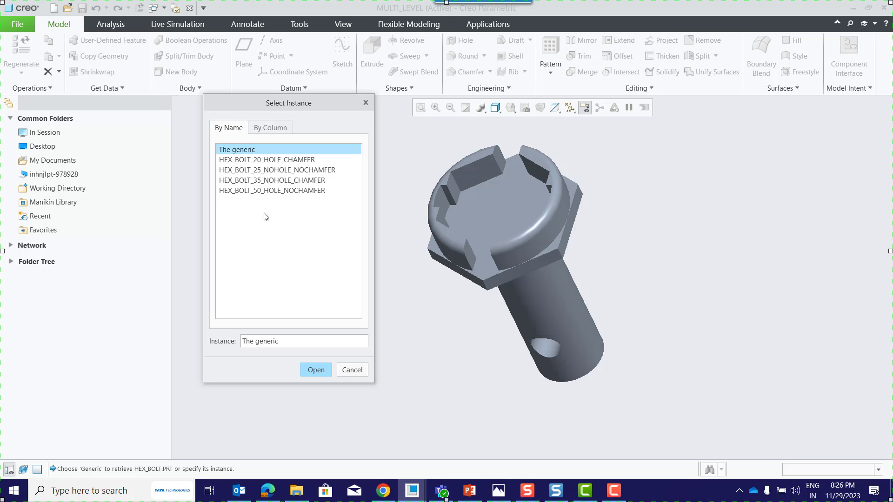
click(270, 181)
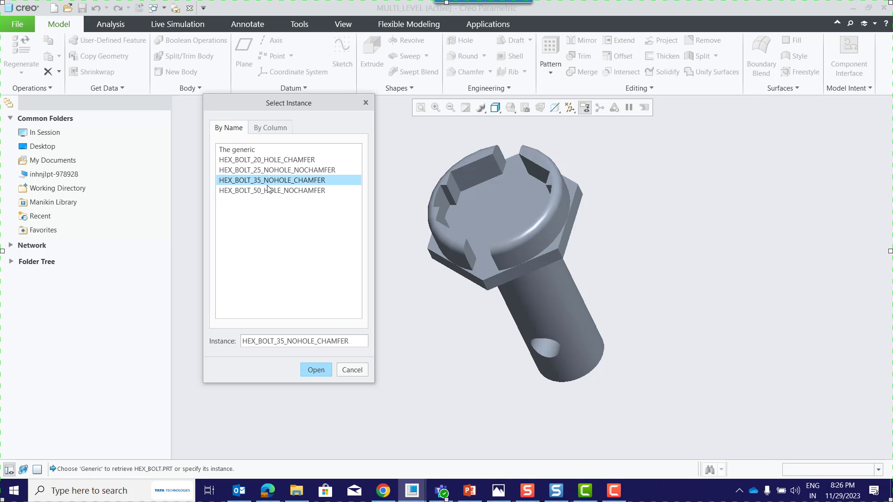
click(316, 370)
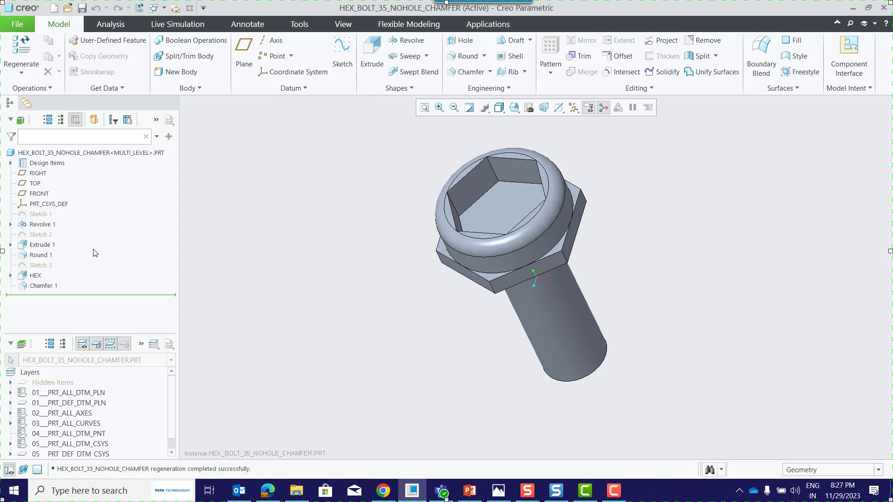
Display the dimensions of Revolve 1 in HEX_BOLT_35_NOHOLE_CHAMFER and inspect the shank end for the chamfer.
click(41, 225)
click(59, 162)
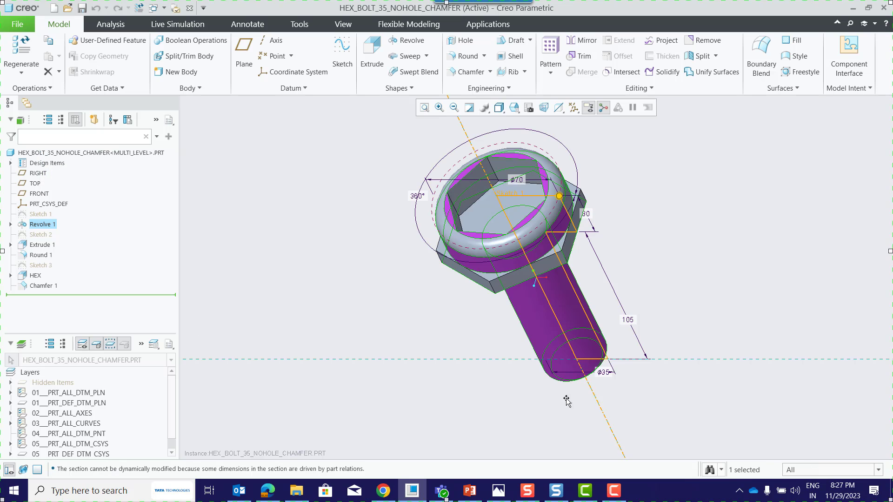
click(247, 295)
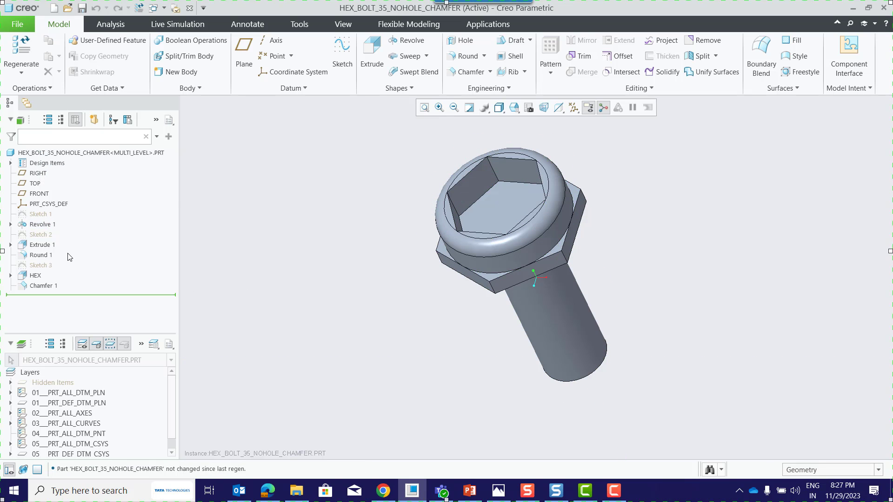
middle_drag(451, 370, 398, 300)
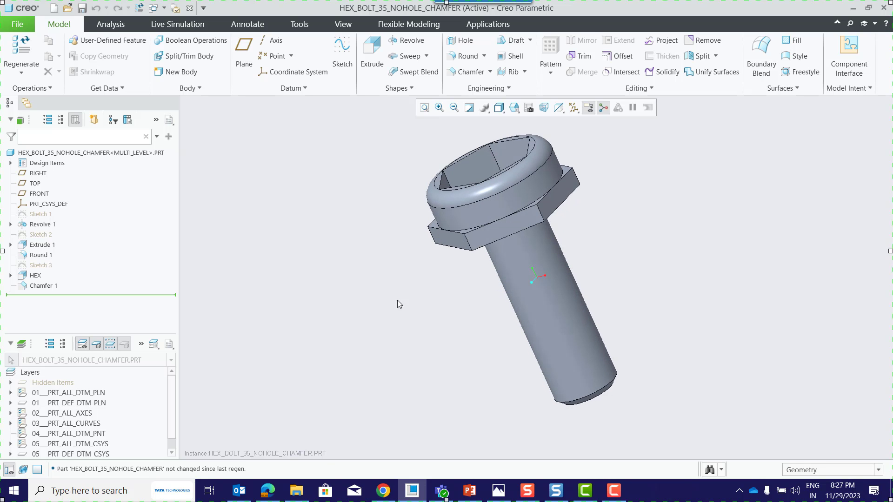
Open the HEX_BOLT_50_HOLE_NOCHAMFER instance through HEX_BOLT of multi_level.prt.
click(68, 8)
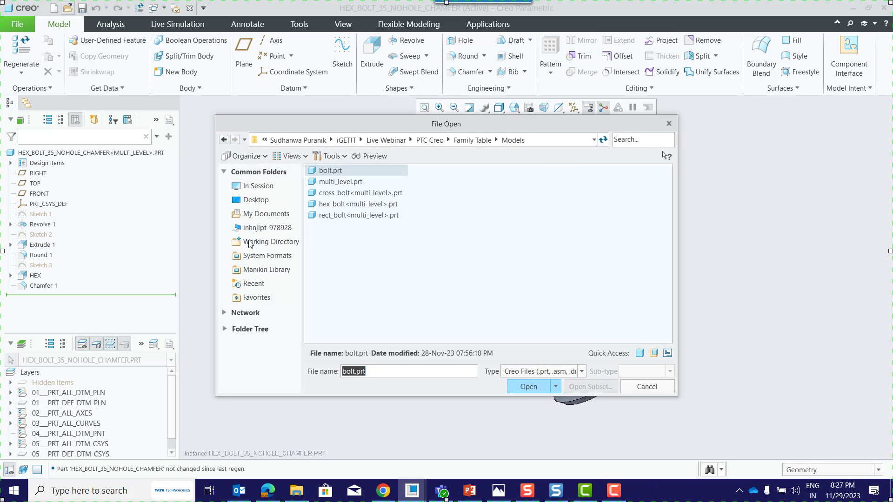
click(342, 182)
click(530, 389)
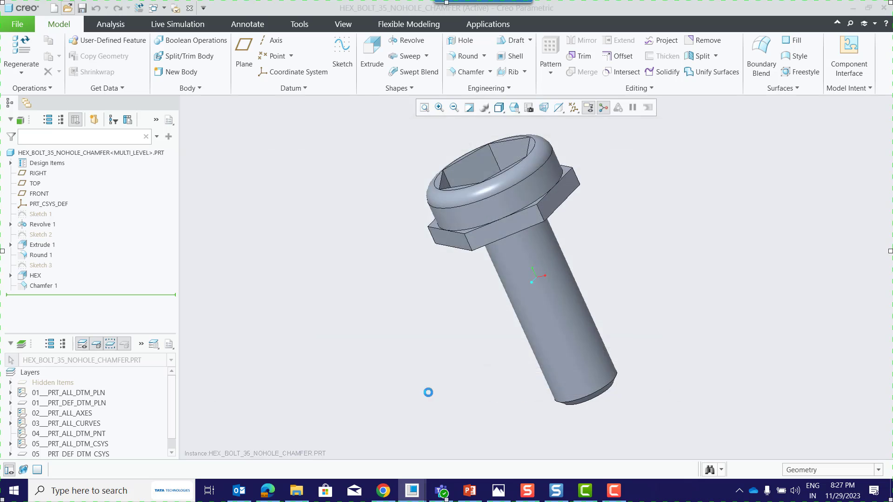
click(235, 160)
click(316, 370)
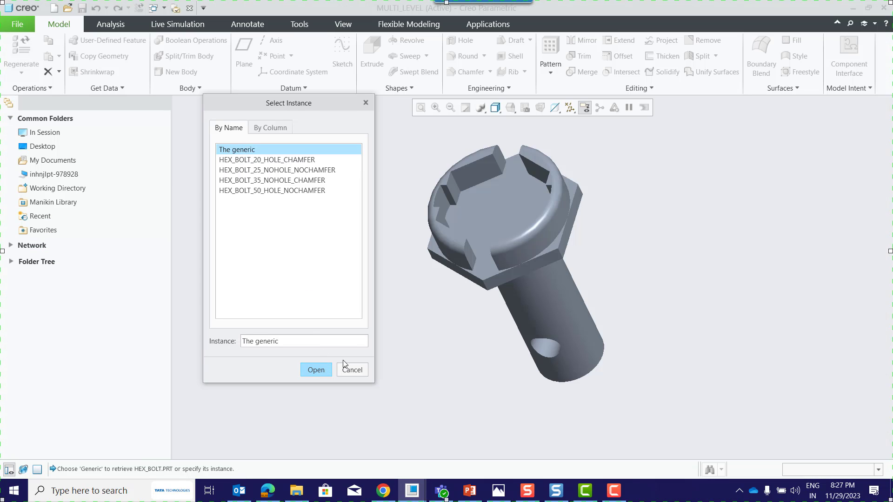
click(287, 191)
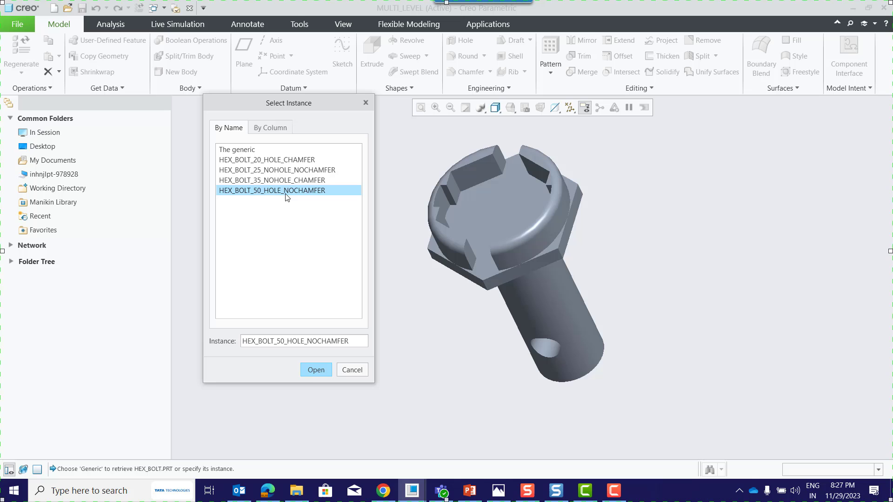
click(319, 372)
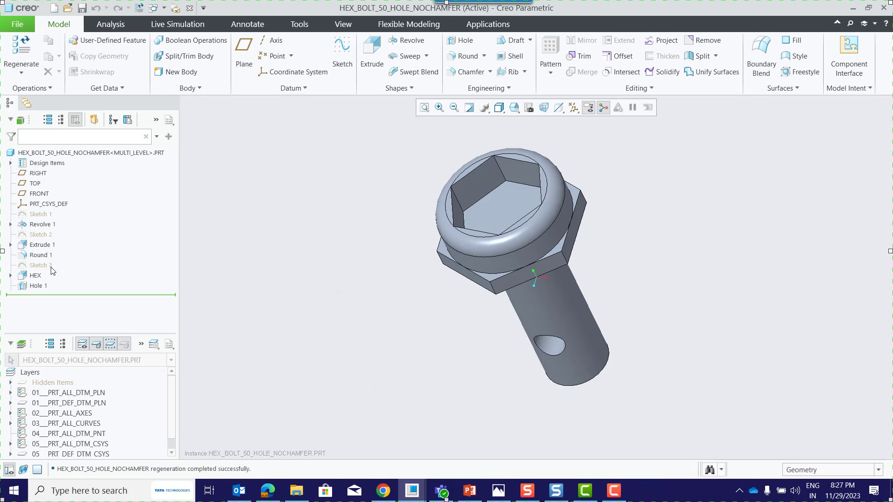
Inspect HEX_BOLT_50_HOLE_NOCHAMFER and display the dimensions of its Revolve 1 feature.
middle_drag(535, 335, 449, 367)
click(43, 225)
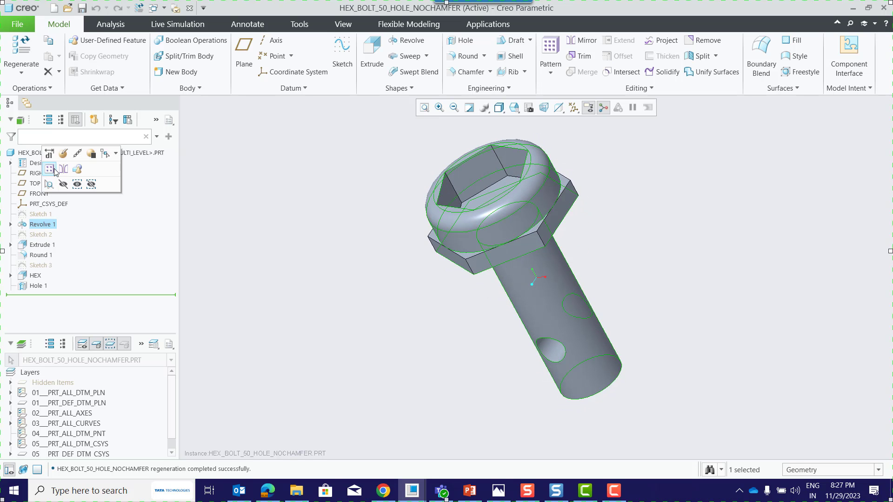
click(49, 154)
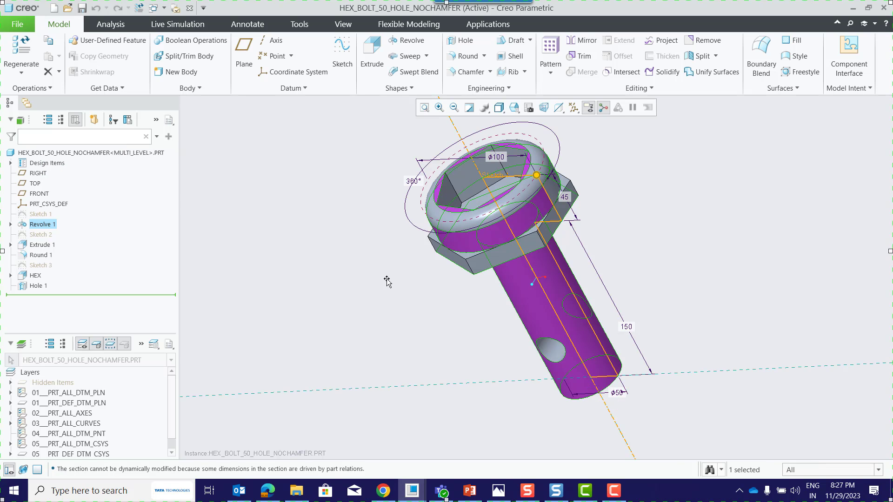
click(437, 344)
mouse_move(436, 344)
middle_down()
mouse_move(450, 340)
mouse_move(440, 344)
middle_up()
Open the HEX_BOLT_25_NOHOLE_NOCHAMFER instance through HEX_BOLT of multi_level.prt.
click(68, 8)
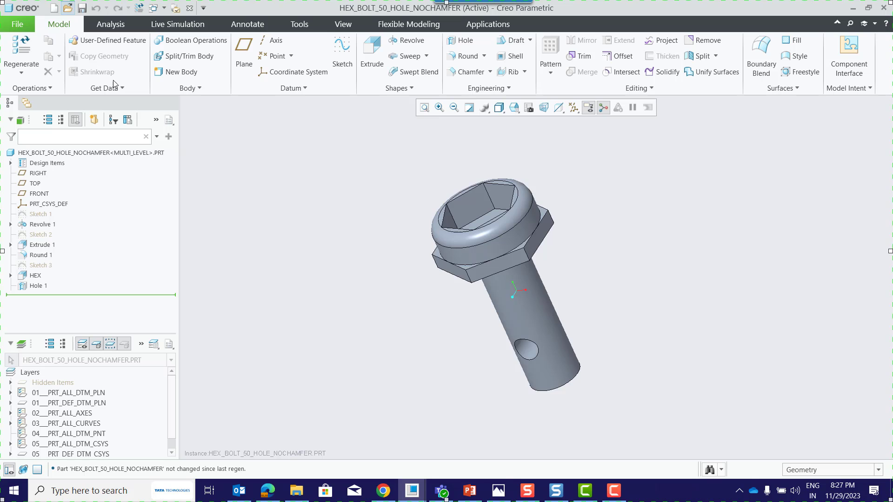
click(354, 187)
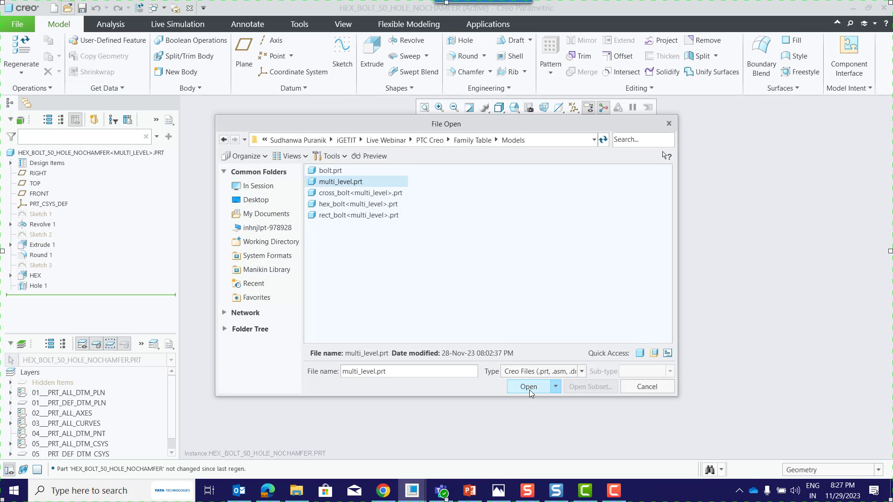
click(525, 387)
click(230, 160)
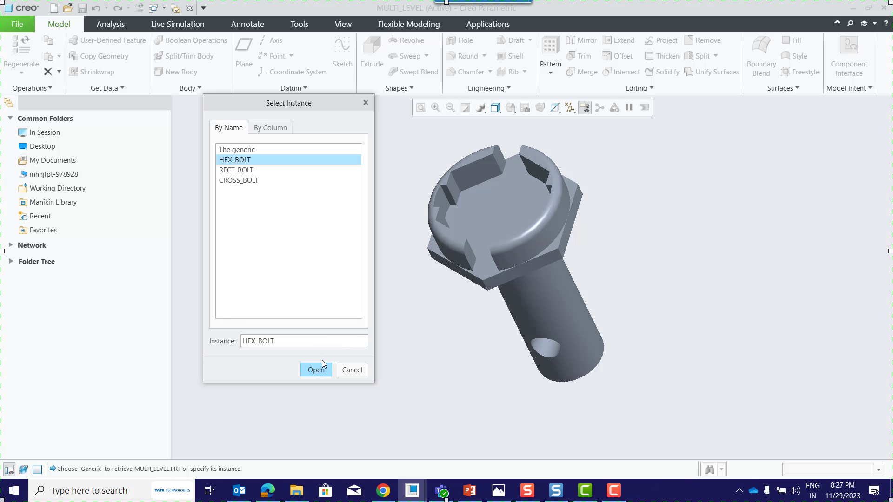
click(315, 371)
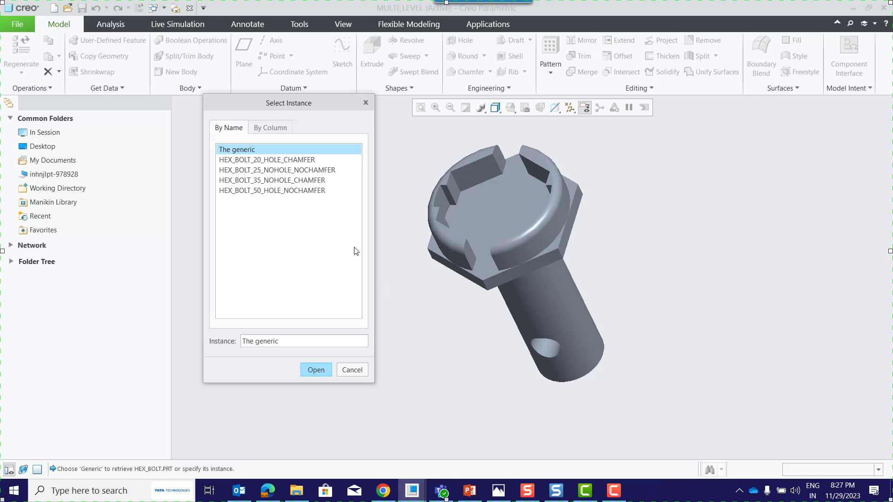
click(290, 172)
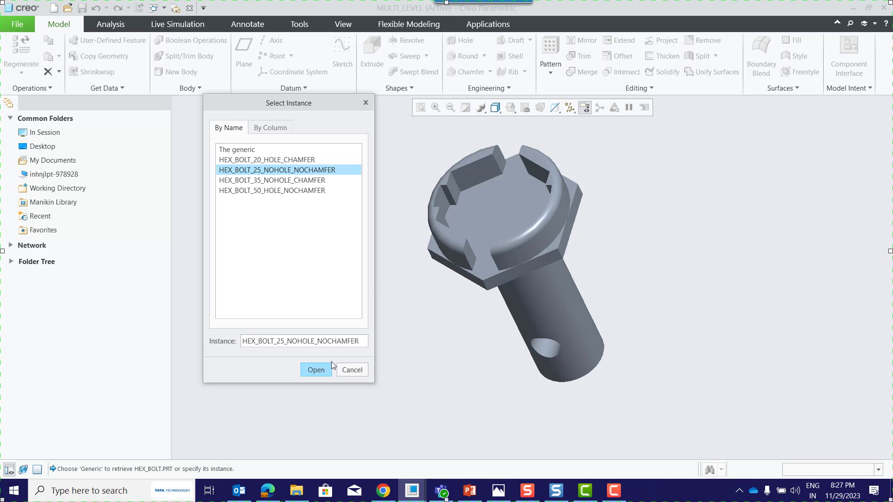
click(316, 371)
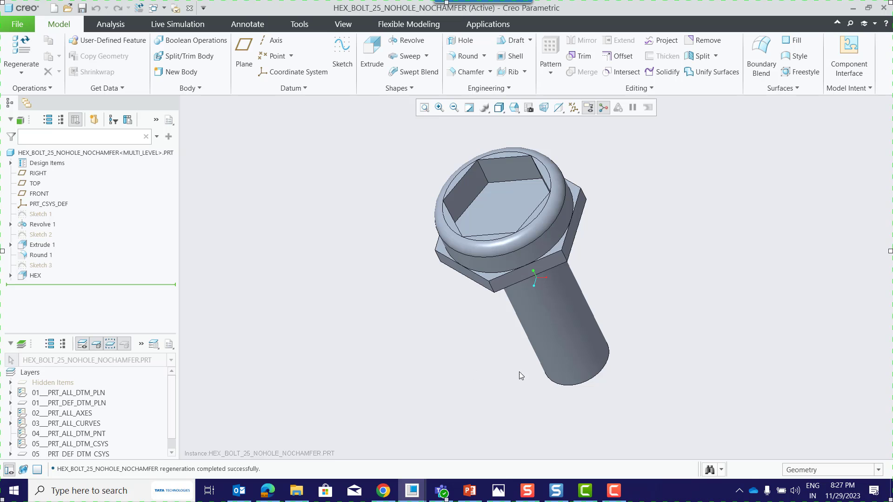
Inspect HEX_BOLT_25_NOHOLE_NOCHAMFER and display the dimensions of its Revolve 1 feature.
mouse_move(520, 373)
middle_down()
mouse_move(493, 307)
mouse_move(508, 376)
middle_up()
click(50, 225)
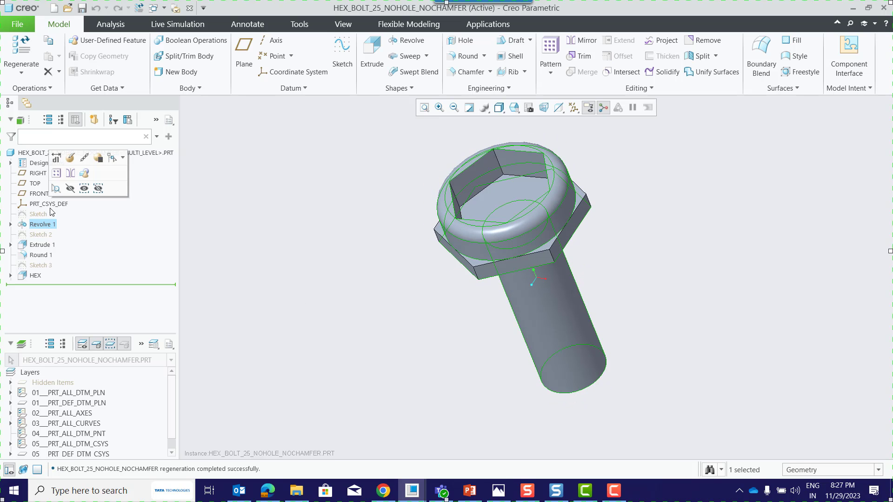
click(55, 156)
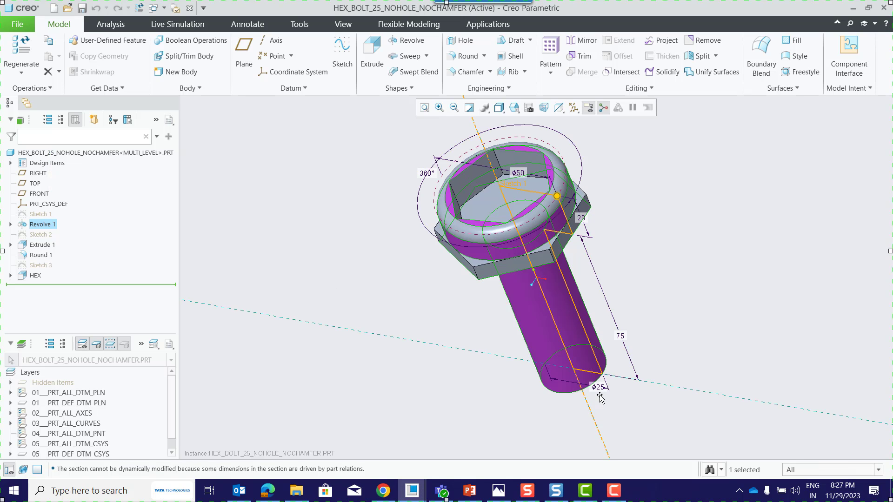
click(450, 347)
middle_drag(451, 348, 454, 339)
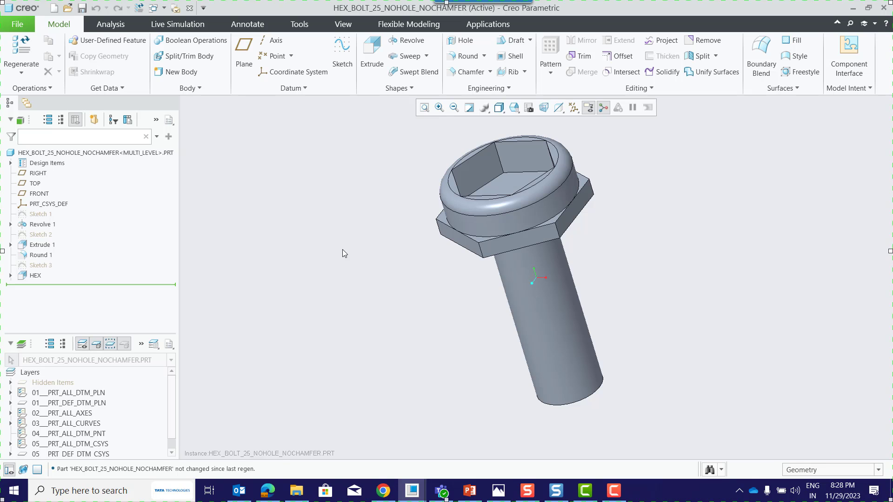
Close the three open HEX_BOLT instance windows and erase all not displayed models from the session.
click(189, 11)
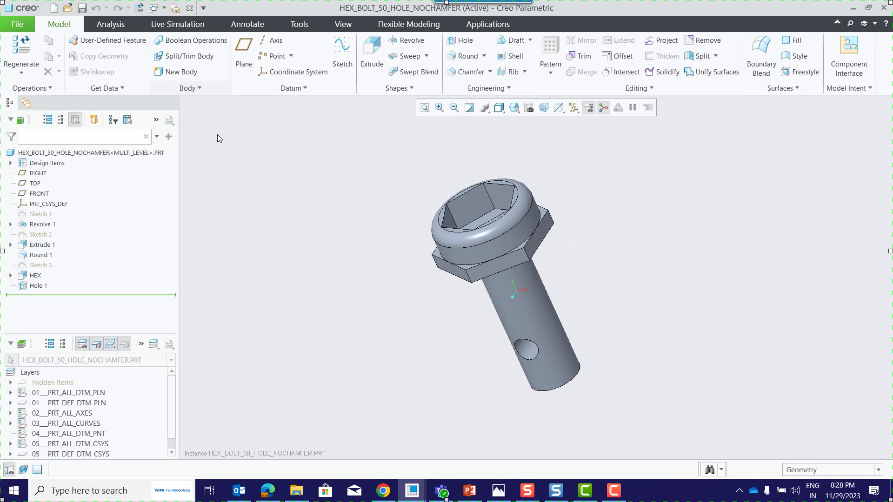
click(190, 9)
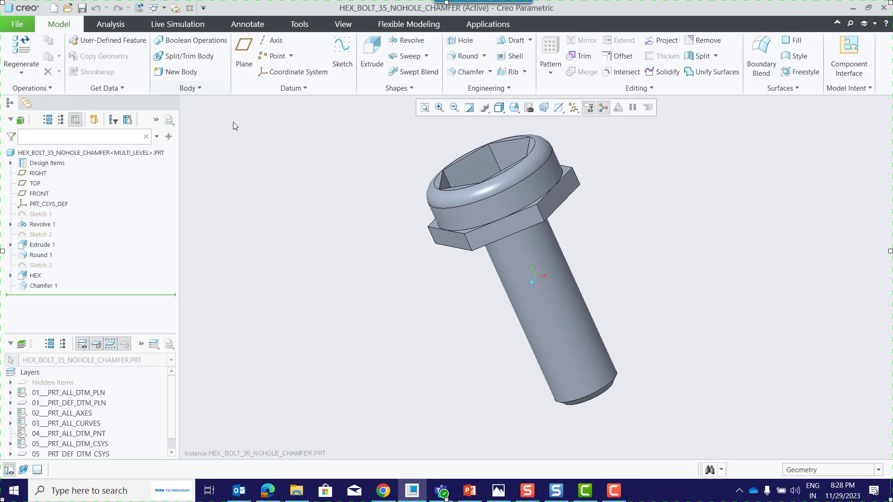
click(189, 9)
click(152, 56)
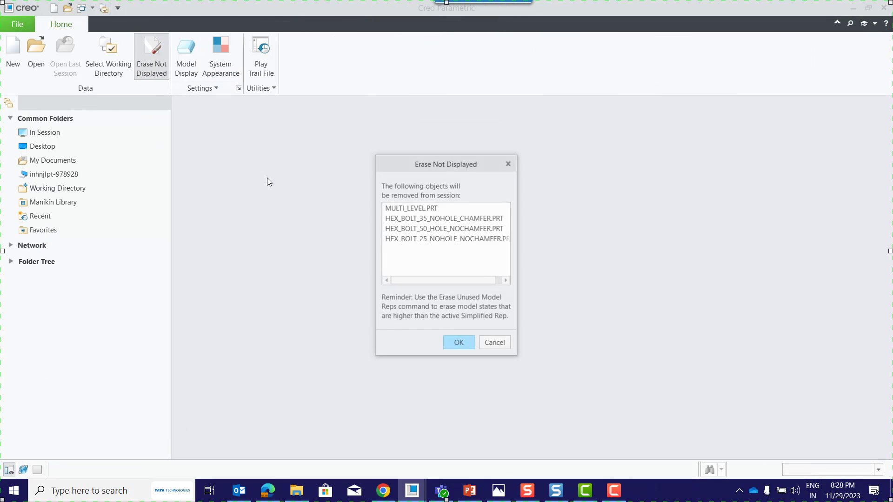
key(Return)
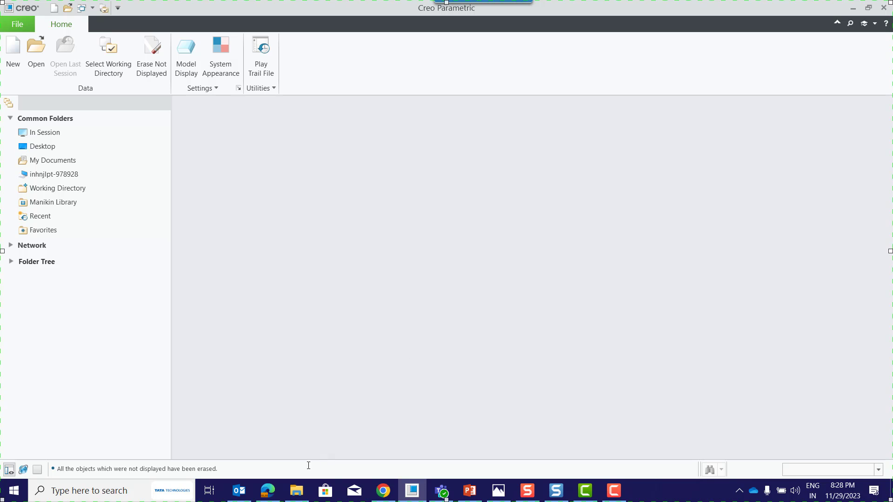
Switch to Edge and try to open the PTC Creo category in the LMS learning catalog.
click(268, 491)
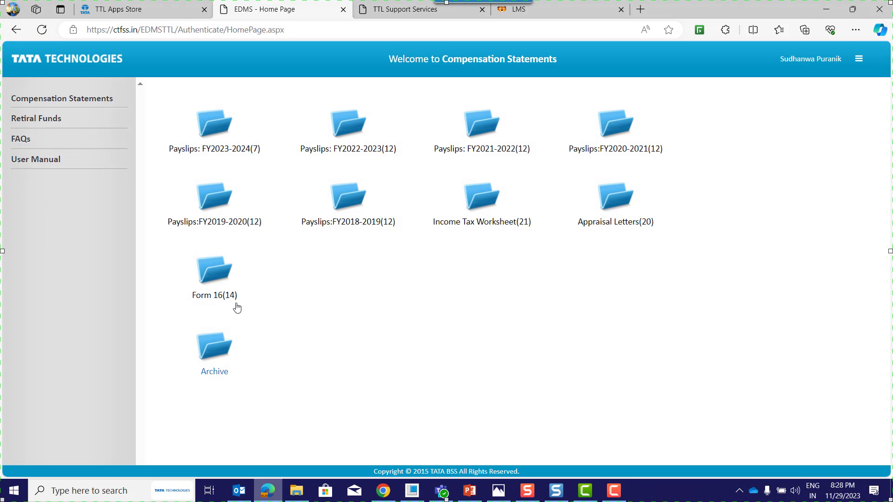
click(540, 14)
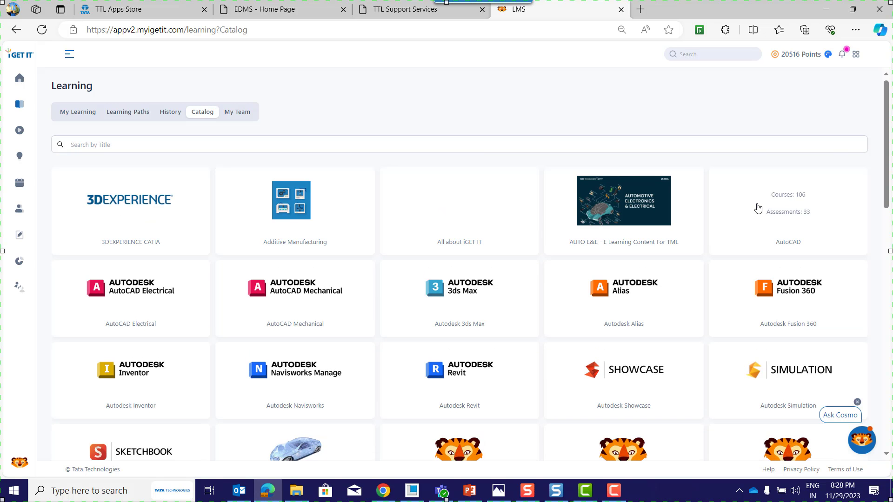
scroll(399, 238, down, 2)
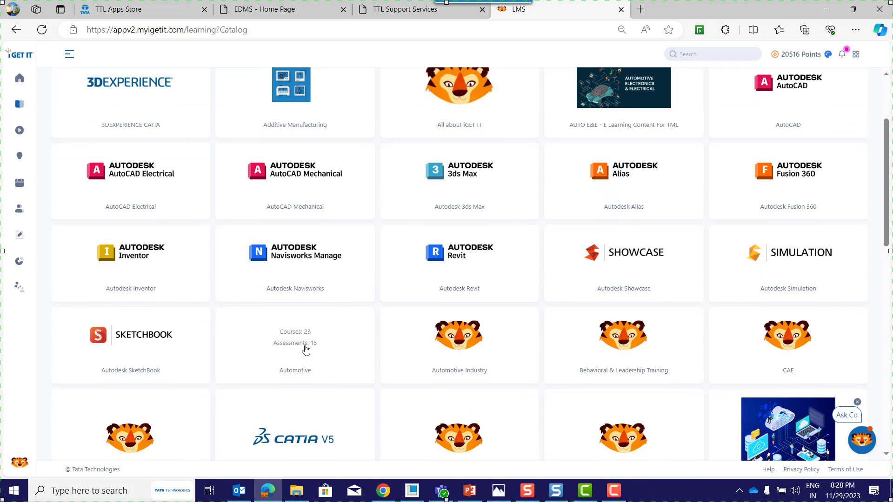
scroll(422, 253, down, 4)
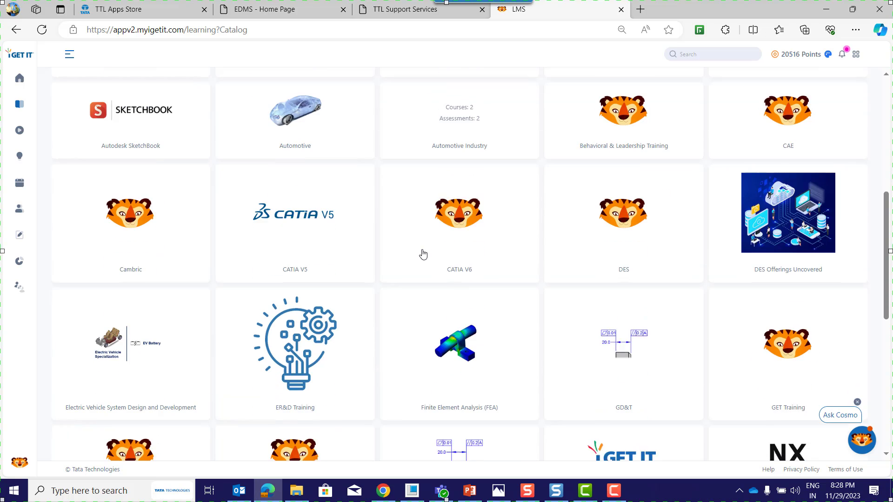
scroll(431, 239, down, 2)
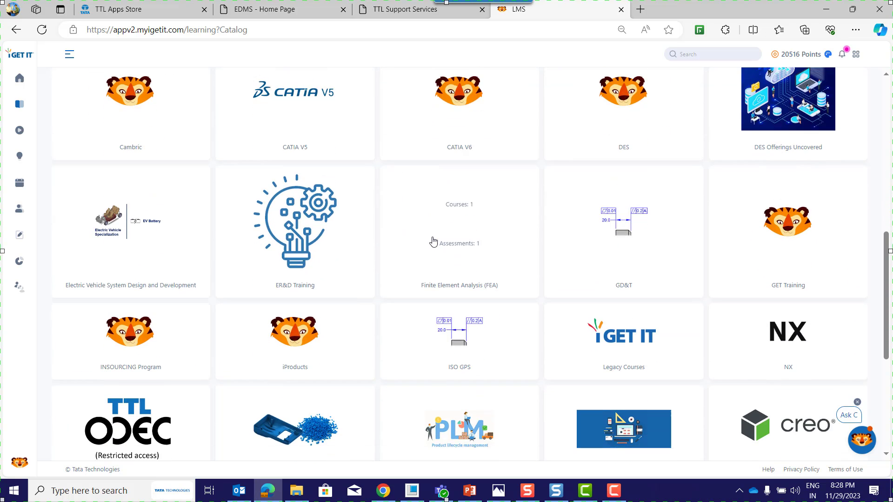
scroll(433, 241, down, 2)
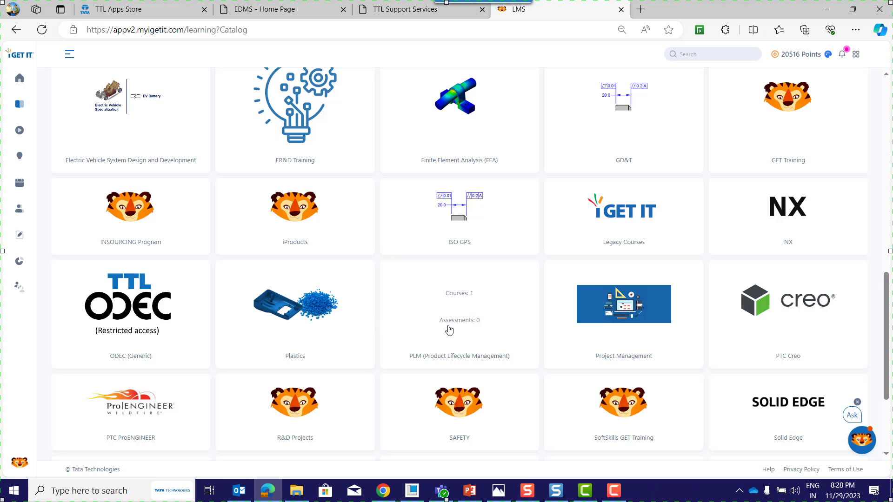
scroll(623, 279, down, 3)
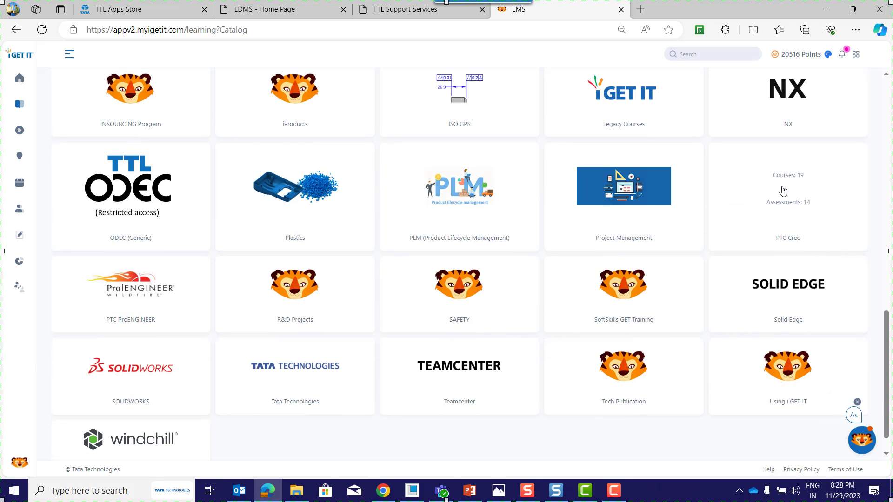
click(797, 198)
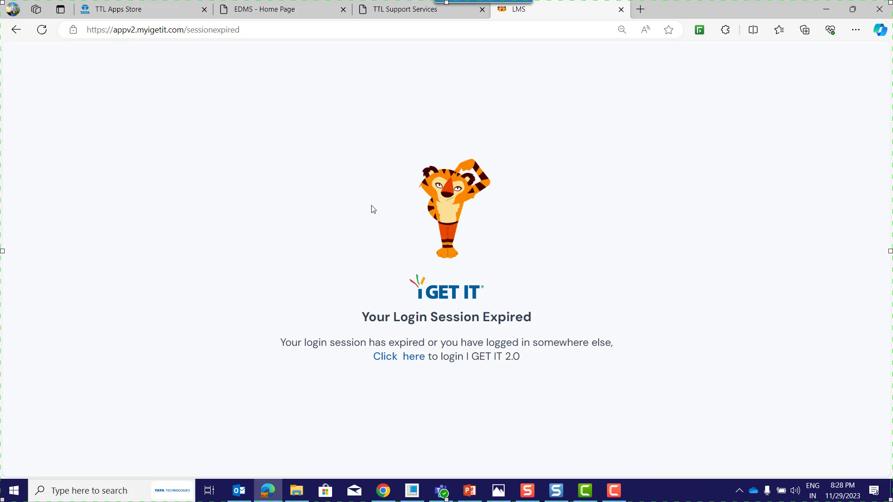
Launch iGET IT from the TTL Apps Store page and open the PTC Creo category of its learning catalog.
click(142, 10)
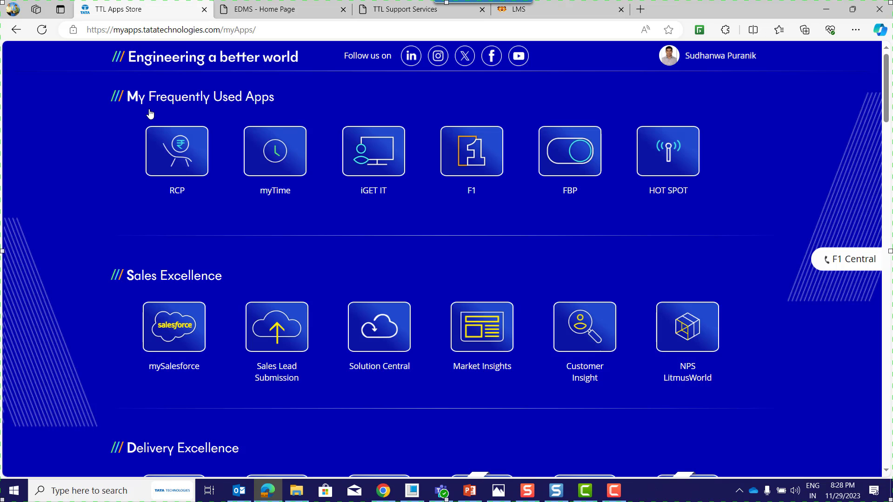
click(357, 160)
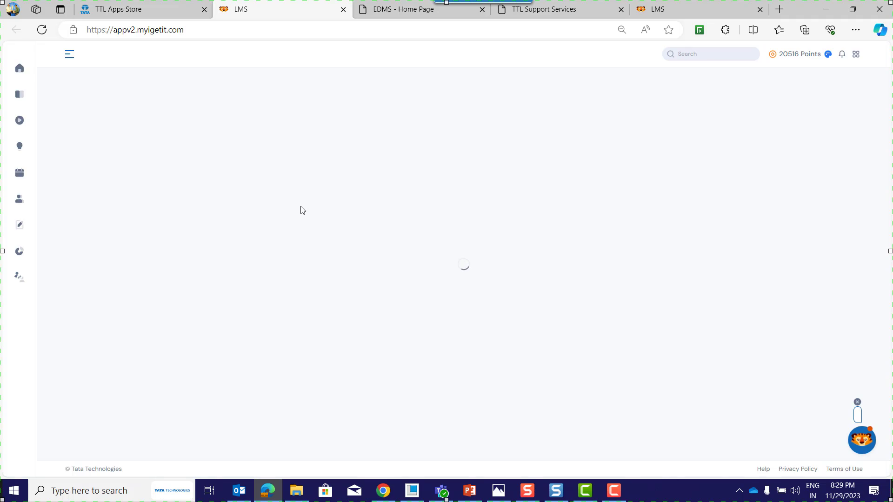
click(20, 104)
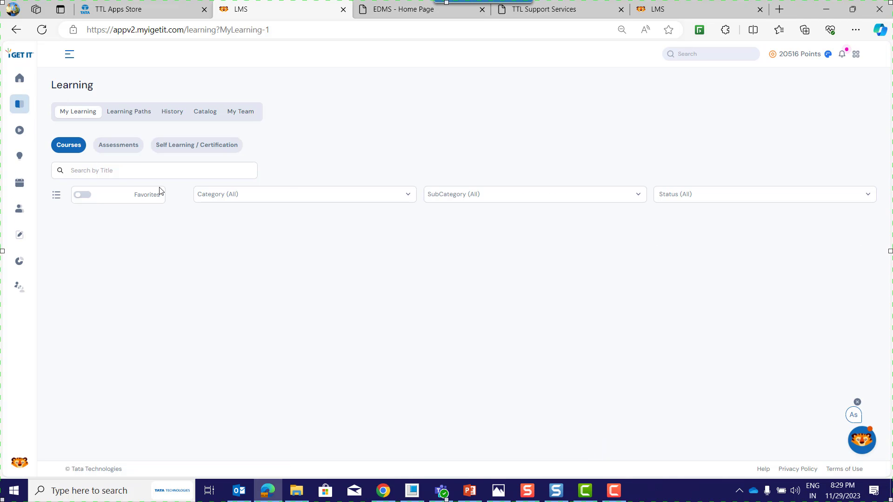
click(206, 113)
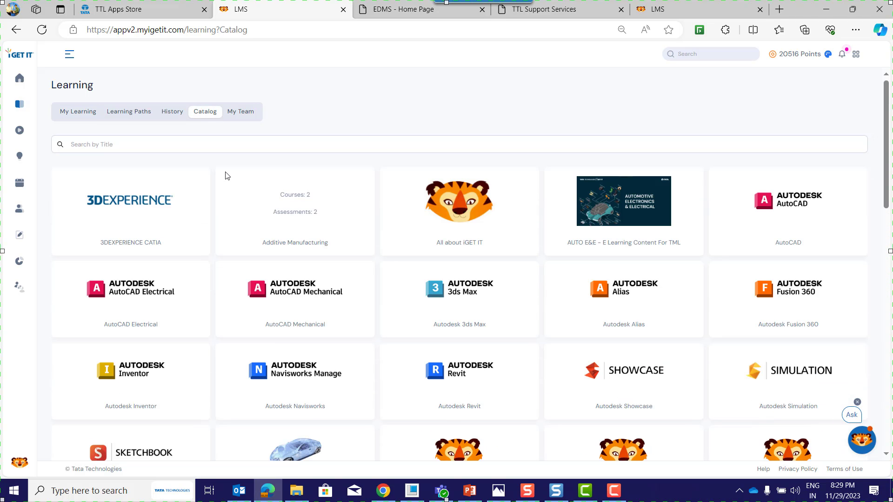
scroll(403, 295, down, 12)
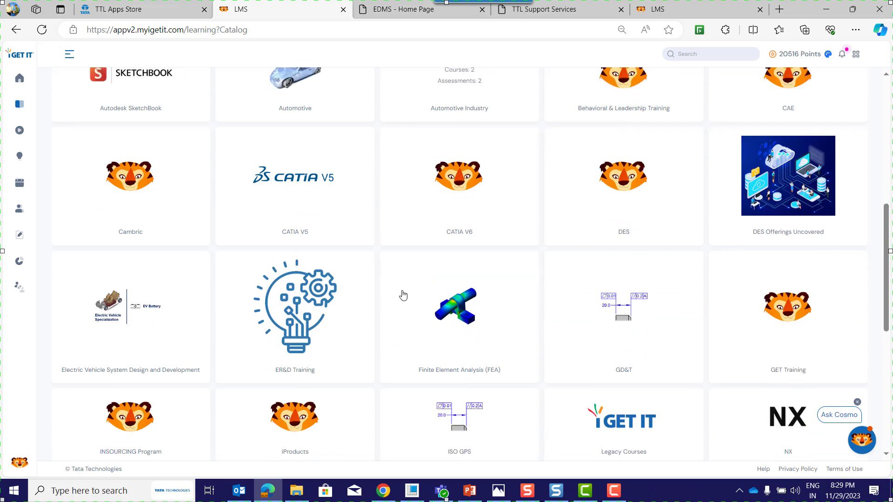
click(733, 194)
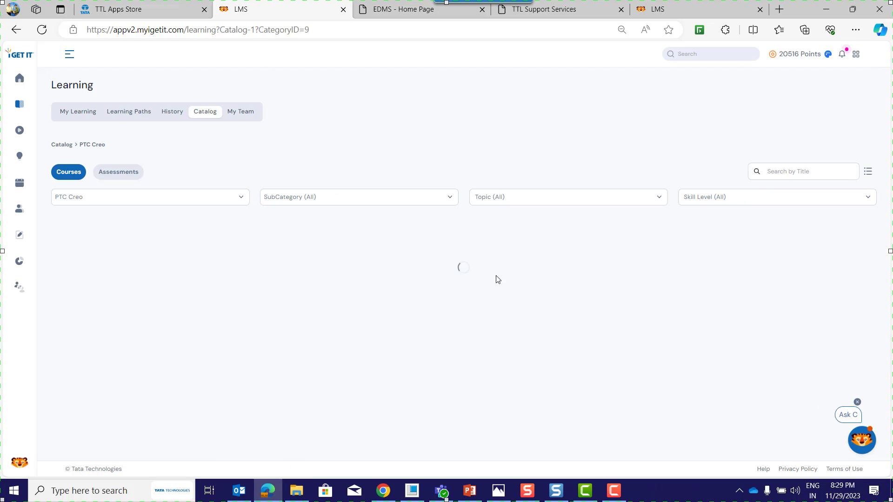
Filter the PTC Creo courses by the PTC Creo 10.0 subcategory and look through the listed courses.
click(314, 197)
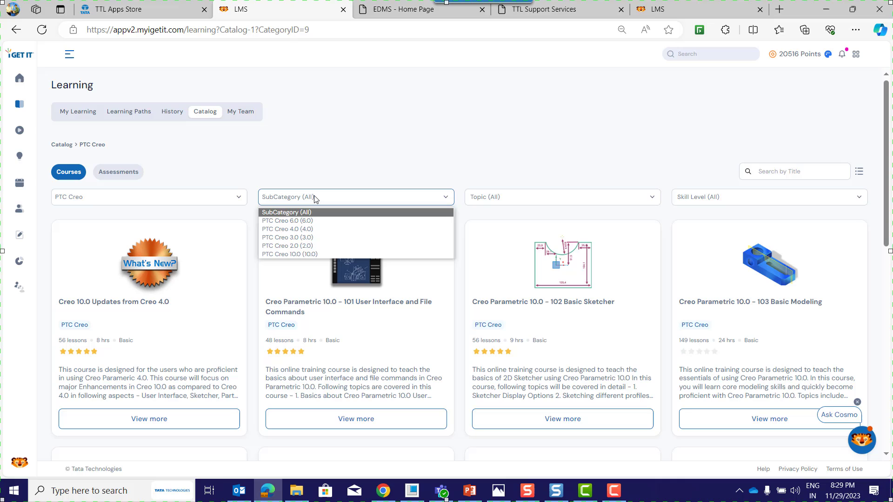
click(301, 254)
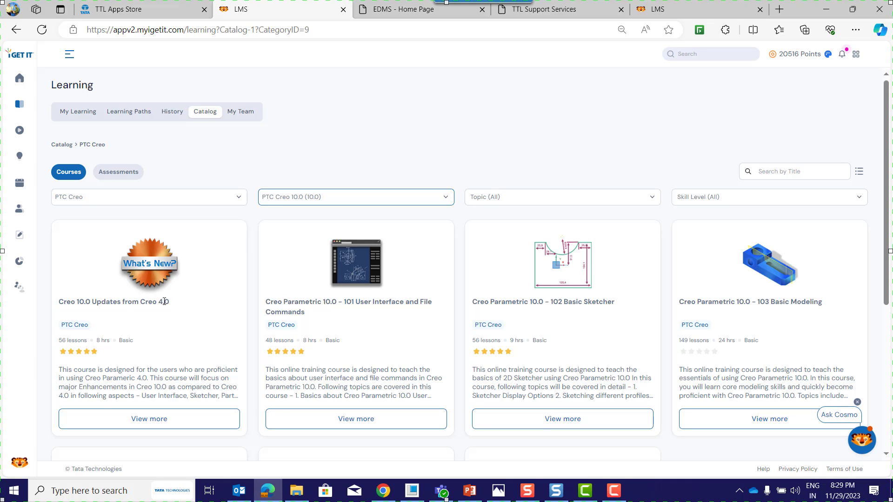
scroll(274, 229, down, 1)
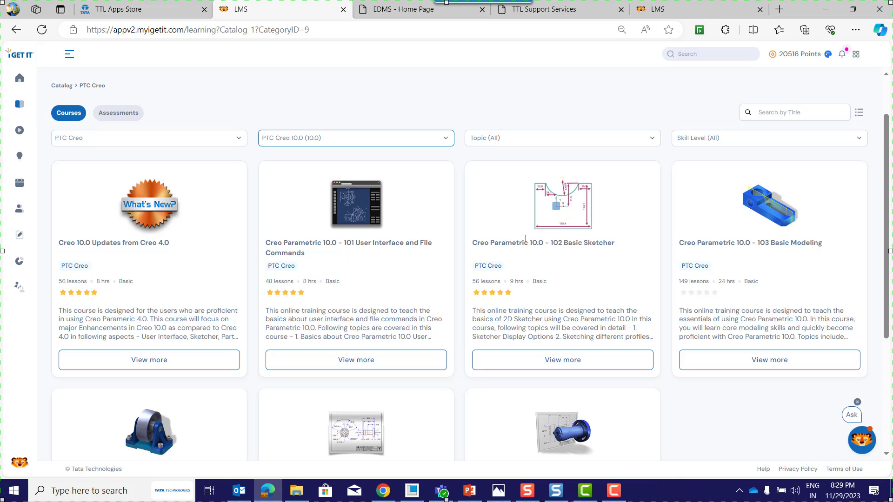
scroll(448, 262, down, 3)
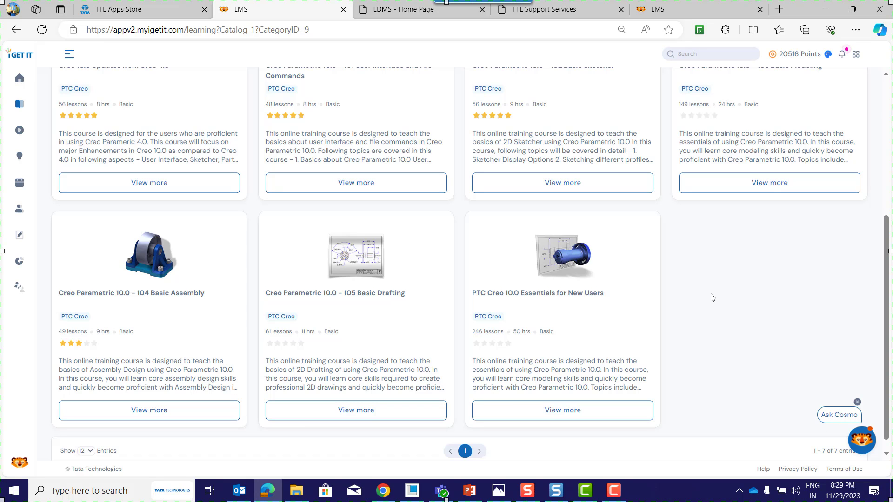
scroll(711, 298, up, 2)
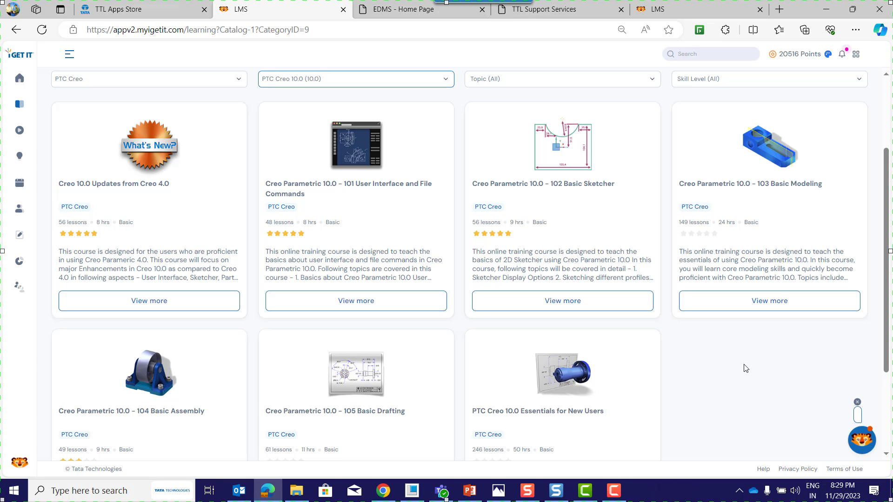
scroll(745, 369, up, 3)
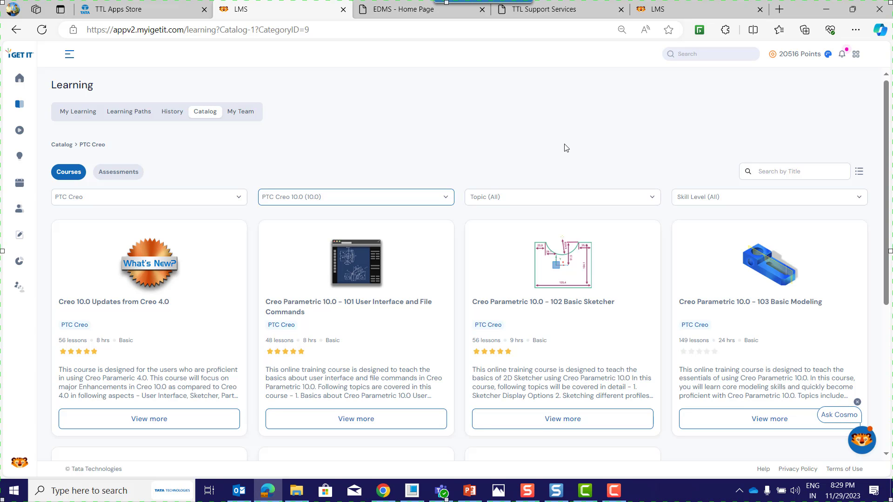
Switch to Chrome, open YouTube in a new tab and go to the i GET IT Learning for Engineers channel.
click(388, 489)
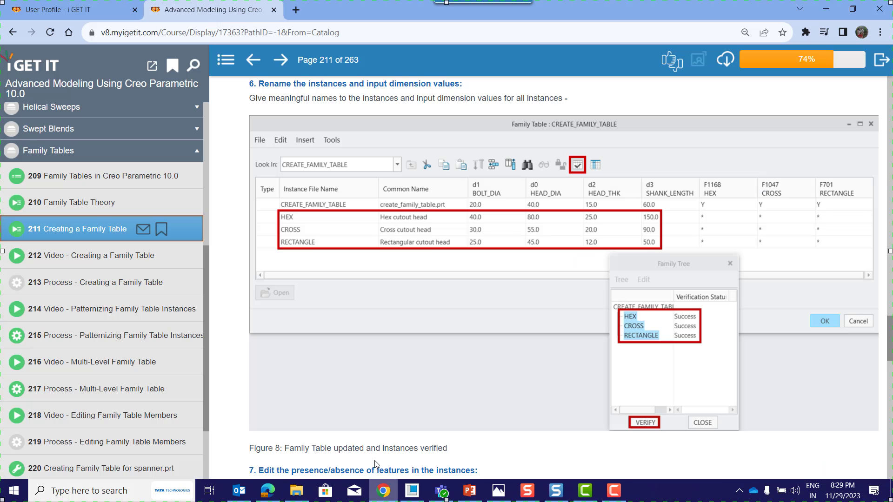
click(296, 10)
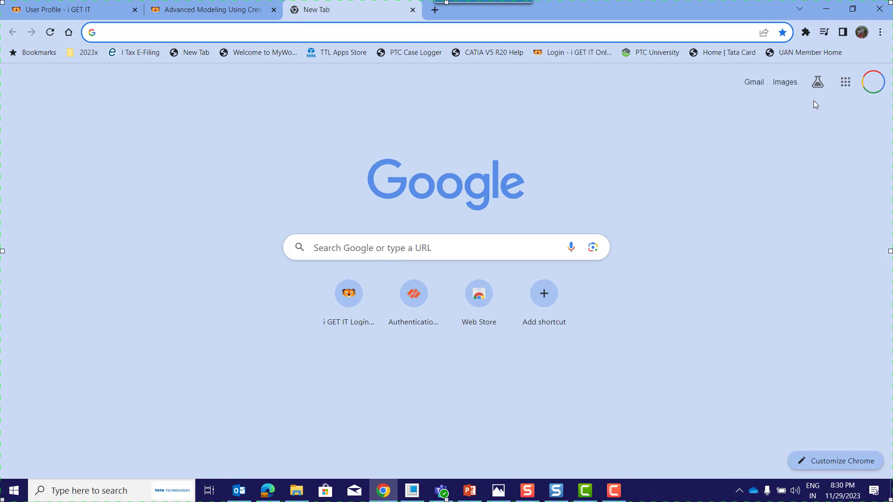
click(847, 88)
click(784, 182)
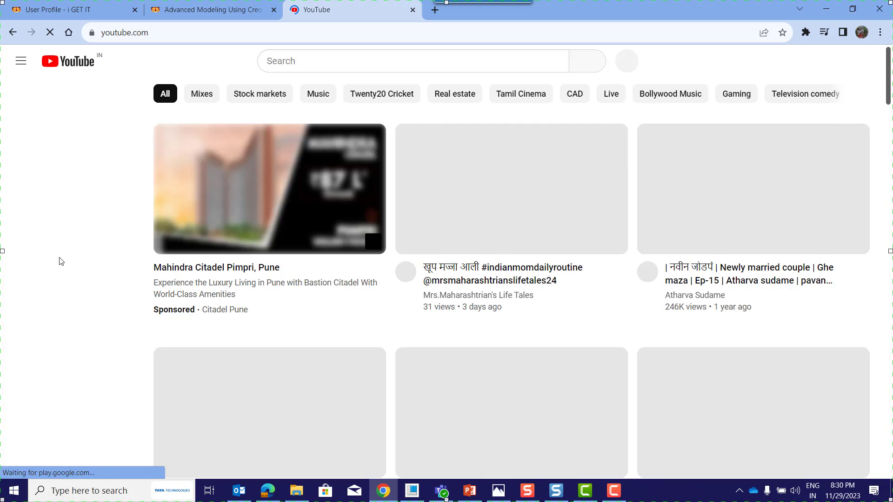
scroll(41, 263, down, 5)
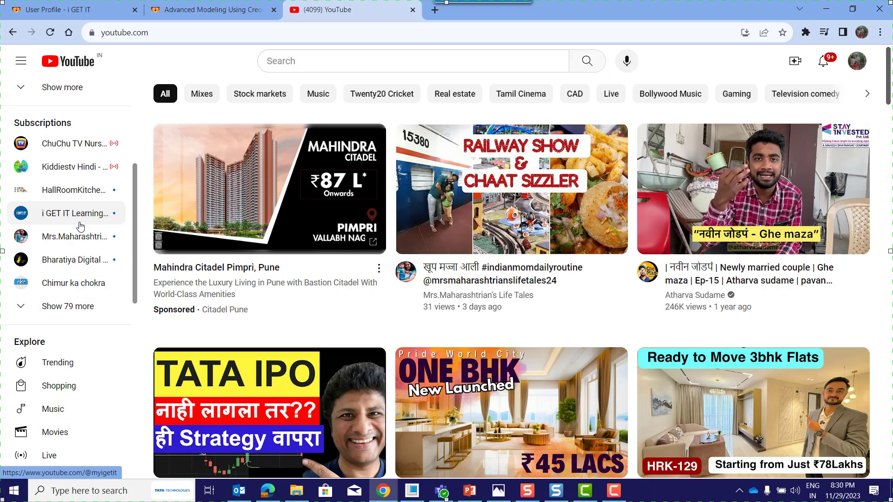
click(86, 214)
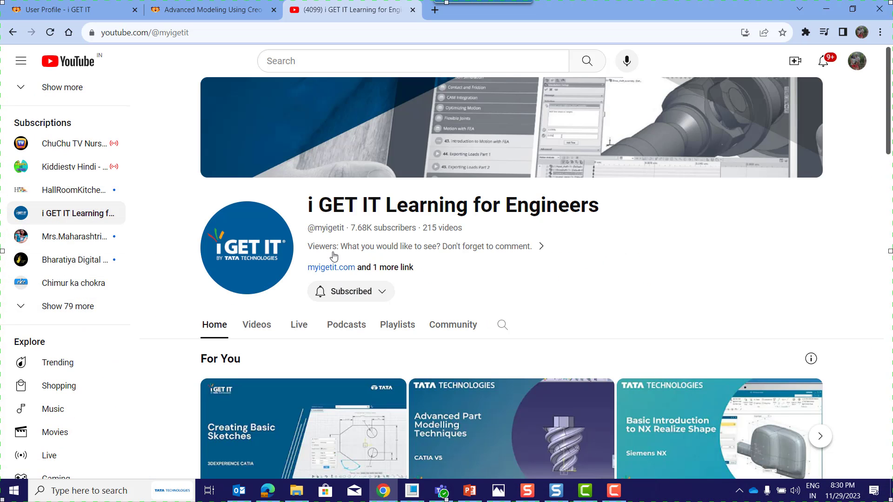
Browse the channel's created playlists and open the full PTC Creo playlist.
scroll(369, 251, down, 2)
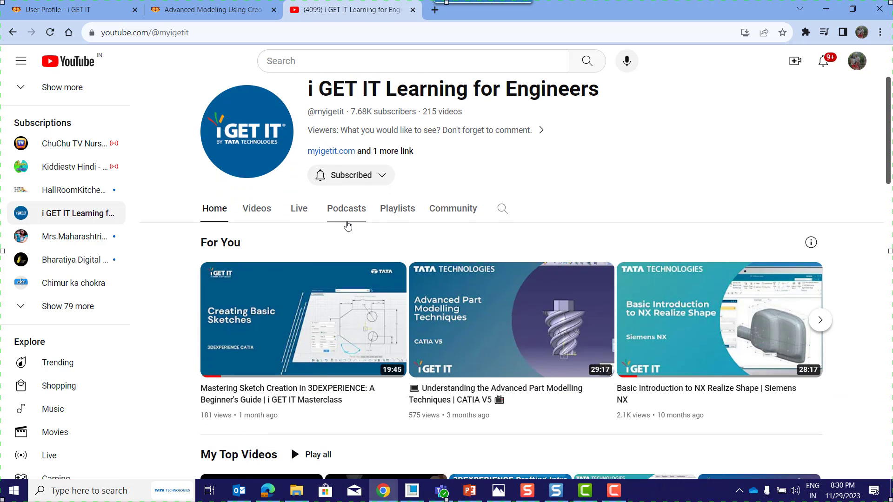
click(405, 213)
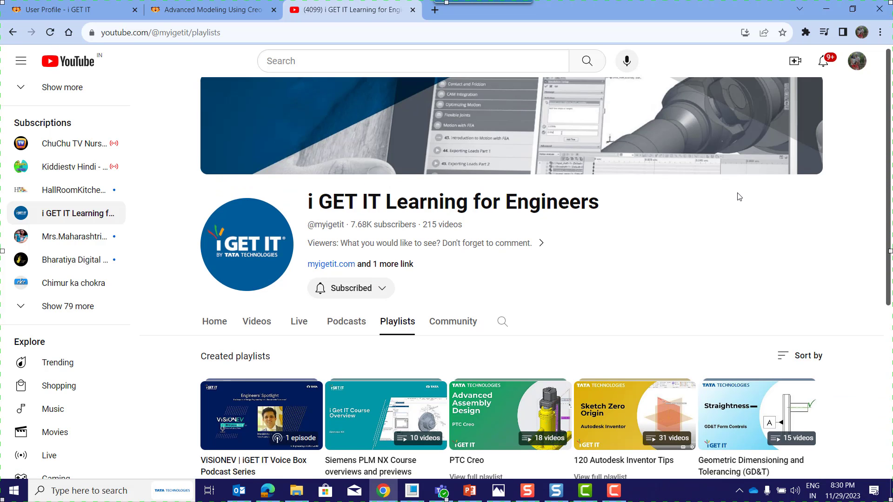
scroll(738, 196, down, 5)
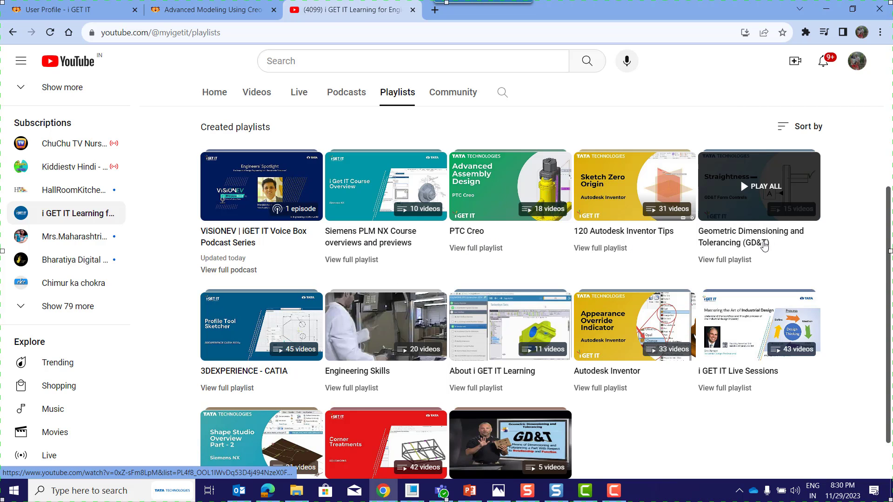
scroll(633, 195, up, 1)
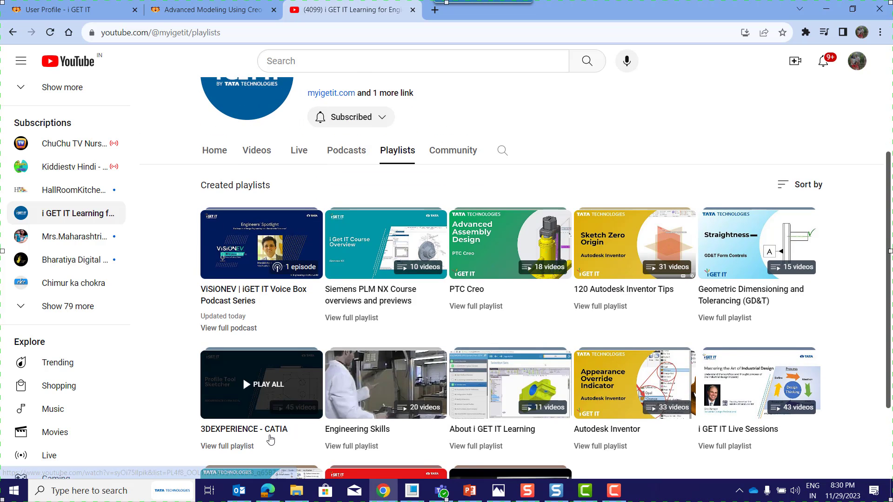
scroll(242, 376, down, 2)
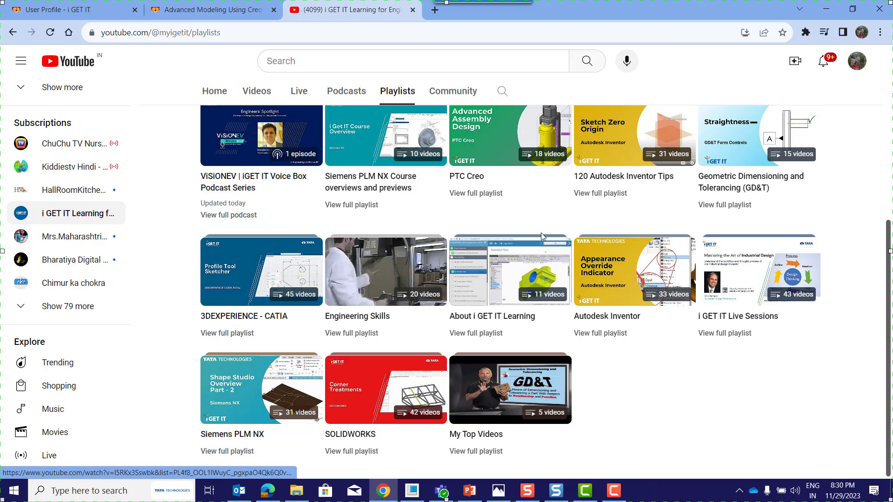
scroll(492, 264, up, 1)
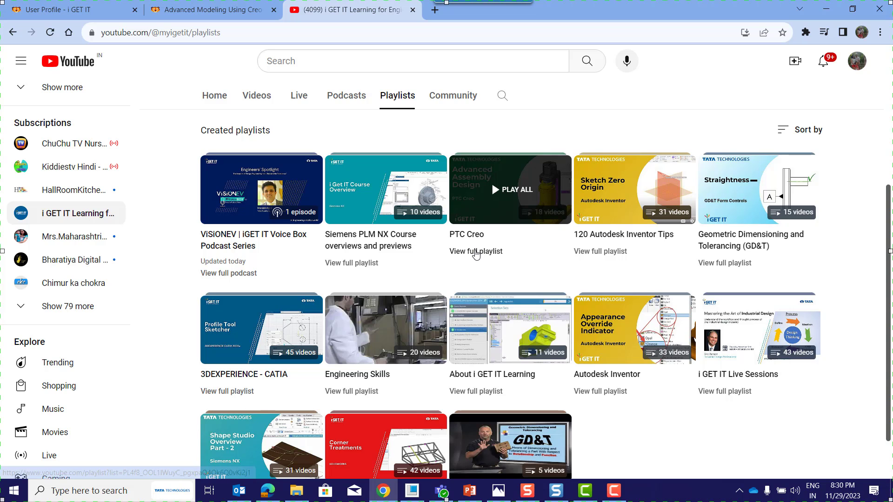
click(476, 252)
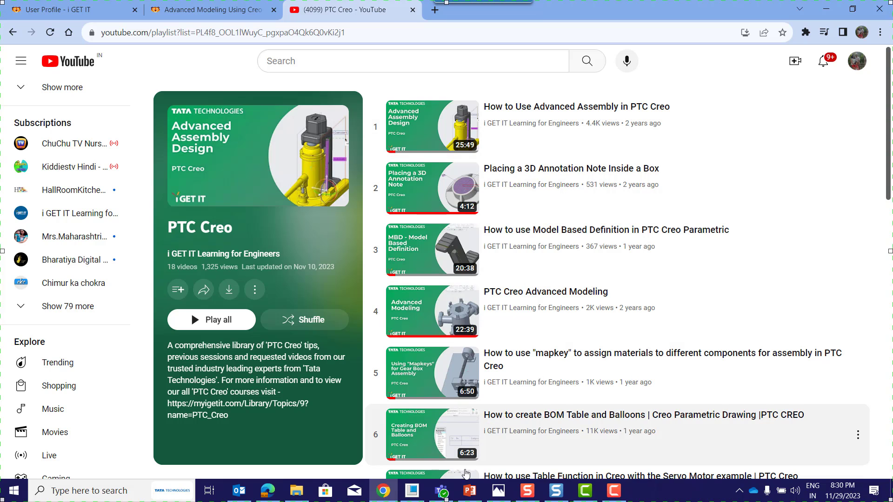
click(443, 494)
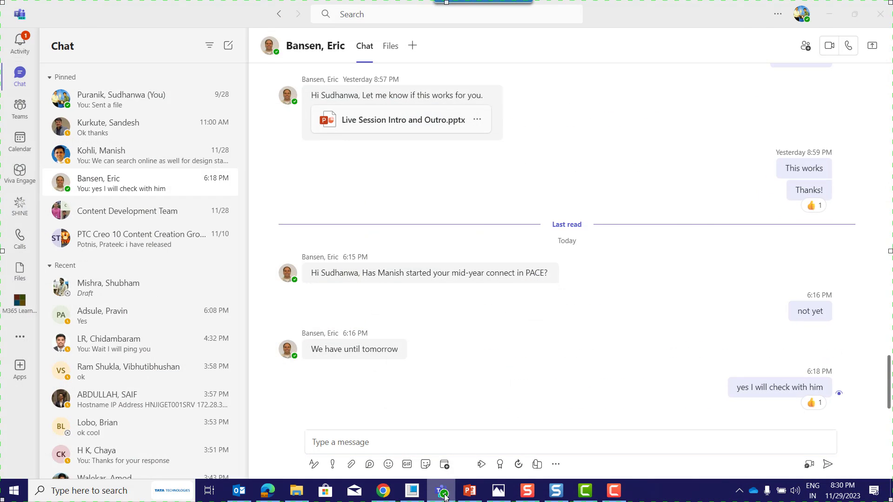
click(443, 494)
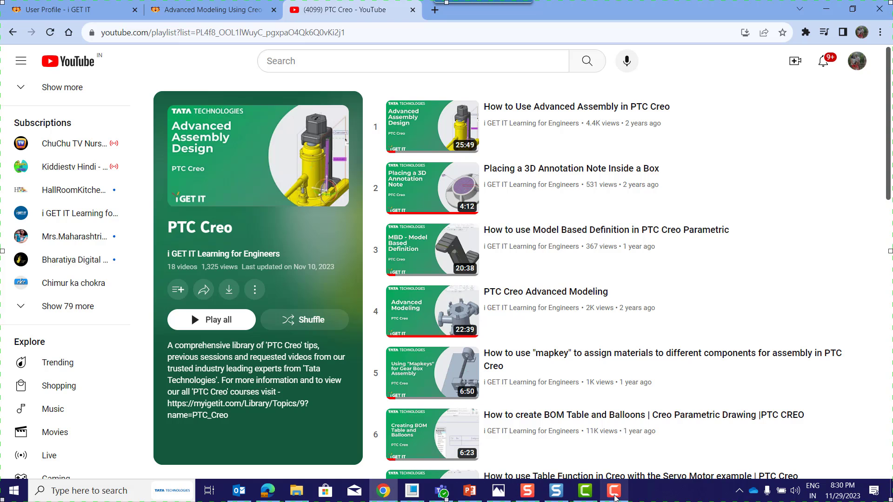